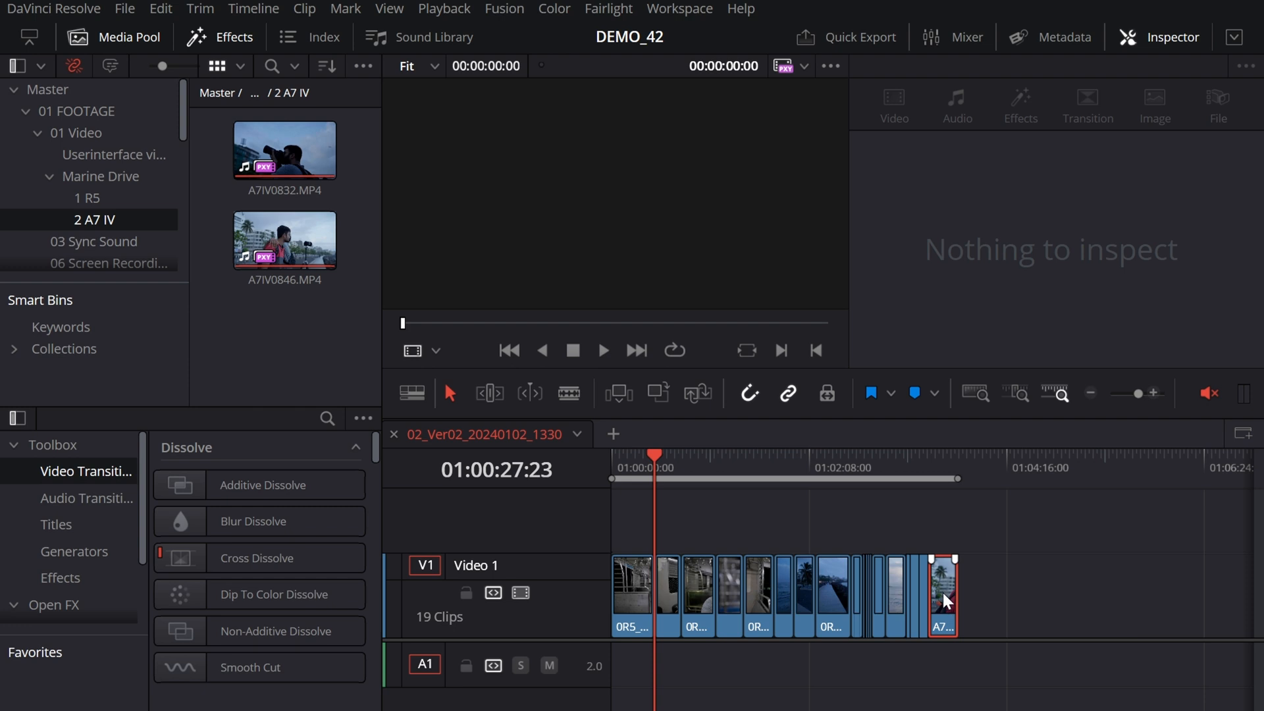
# Step: Move the A7IV0846.MP4 clip from the end of Video 1 to the beginning of a new video track above it
pyautogui.click(940, 584)
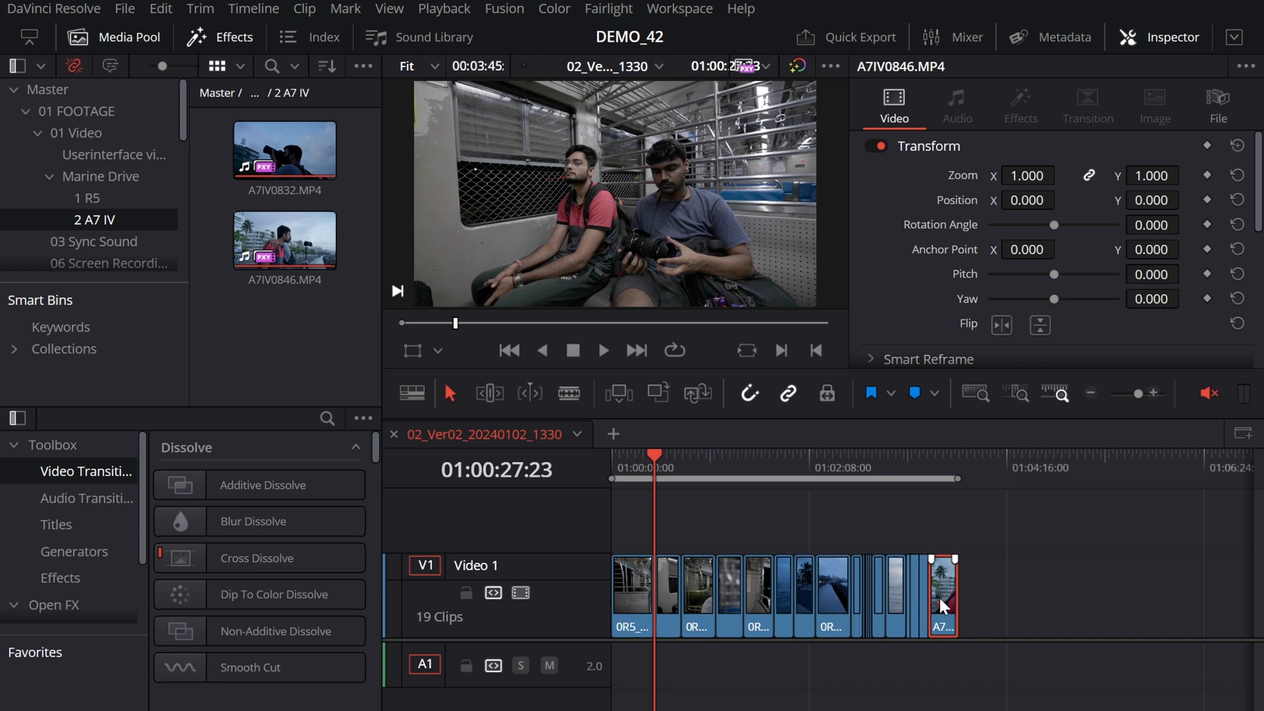
pyautogui.moveTo(941, 598); pyautogui.dragTo(942, 535)
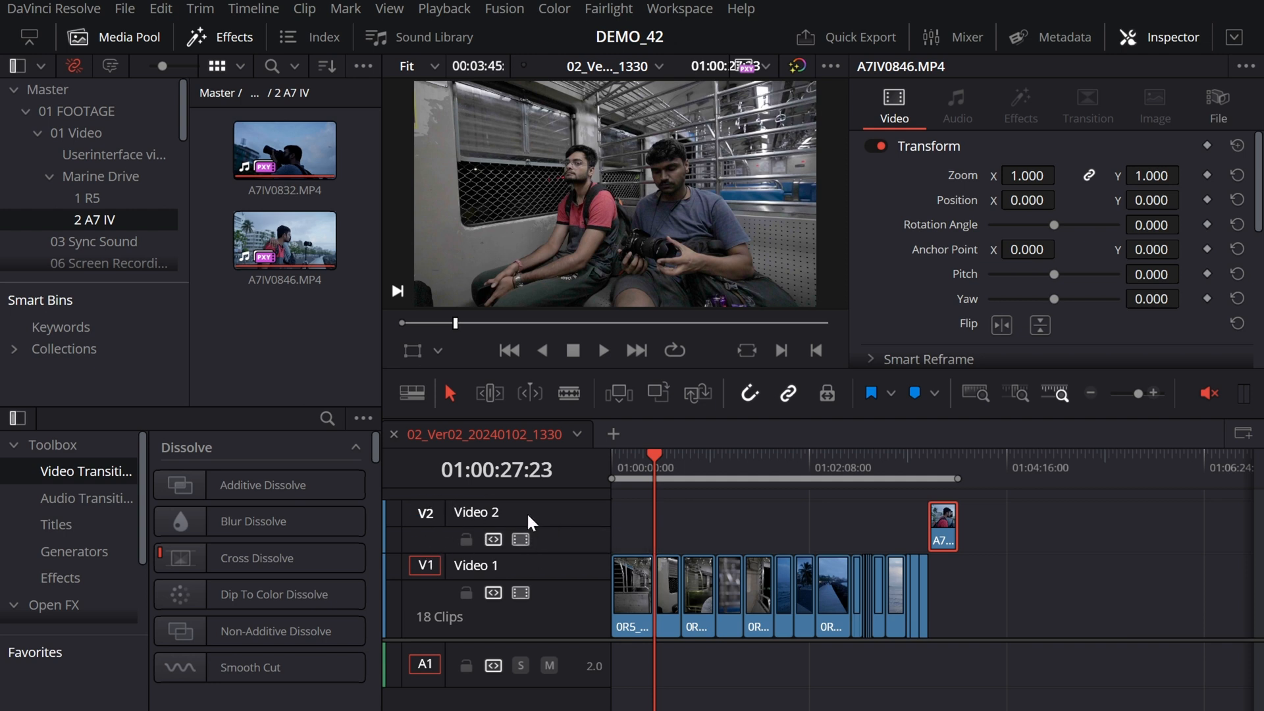
pyautogui.moveTo(946, 526); pyautogui.dragTo(620, 514)
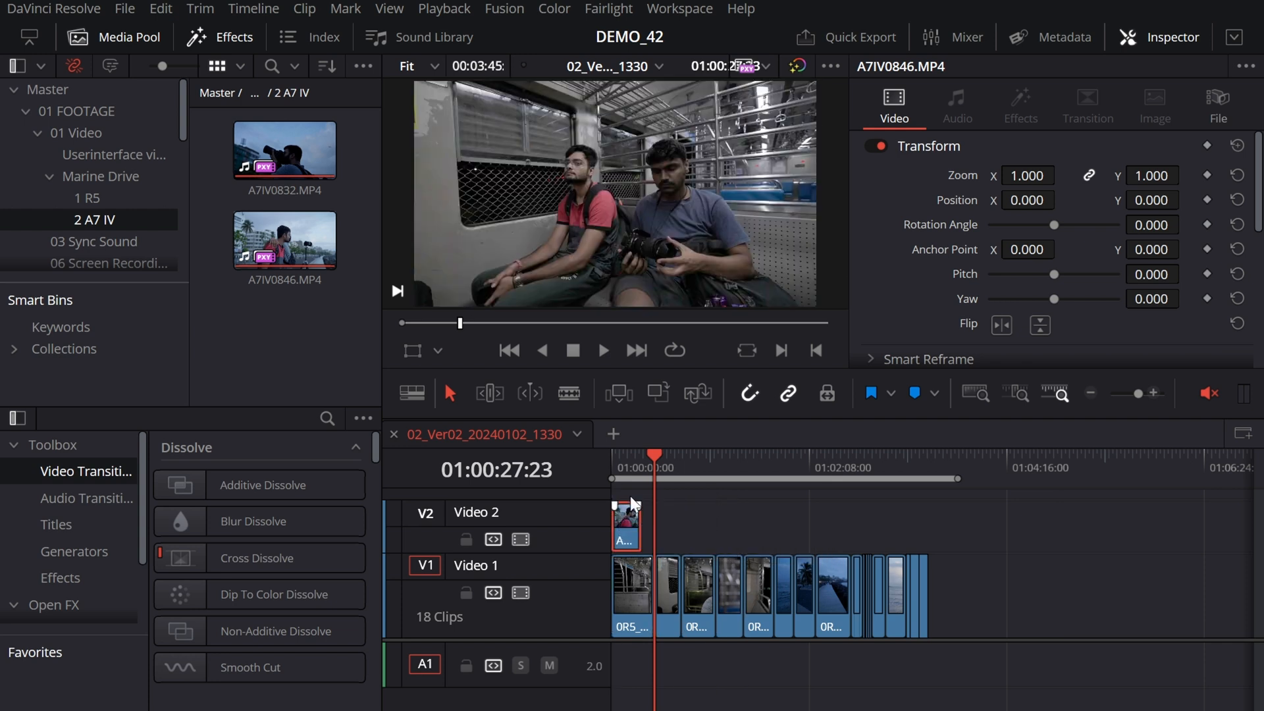
# Step: Scrub through 0R5_0566.MP4 to examine which picture shows where A7IV0846.MP4 overlaps it and where it does not
pyautogui.click(613, 475)
pyautogui.scroll(3, 615, 479)
pyautogui.click(789, 599)
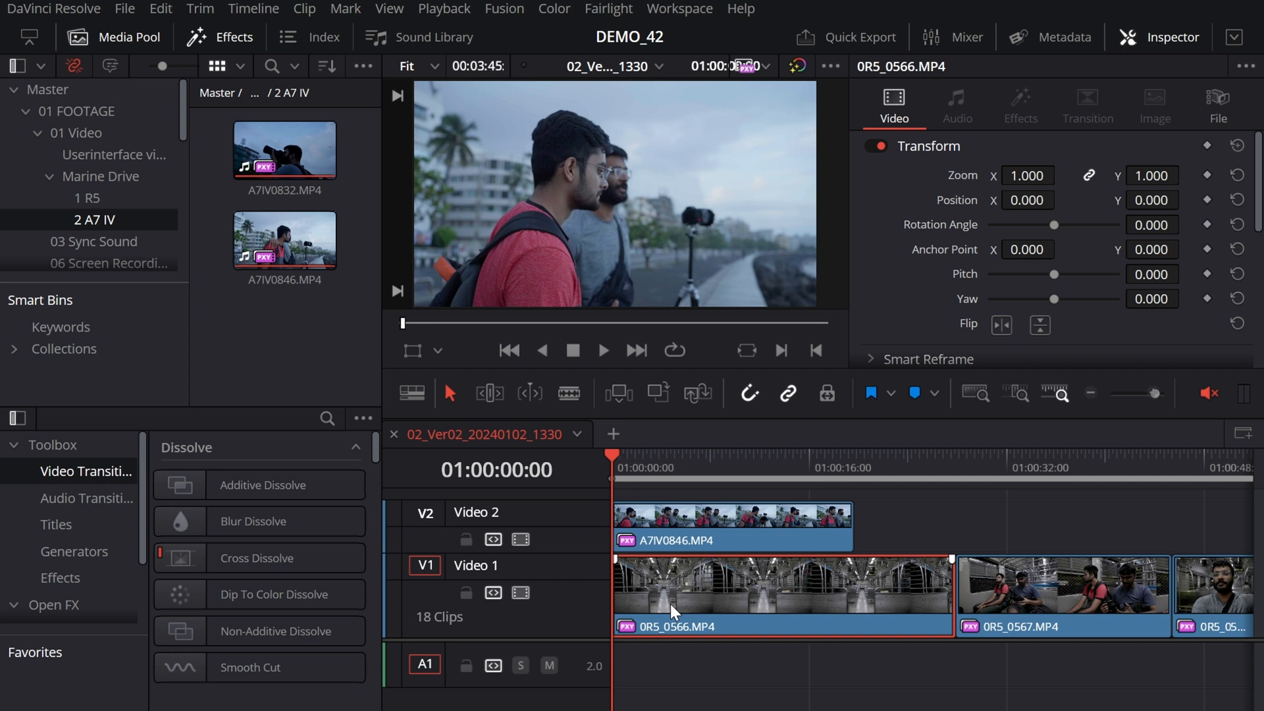
pyautogui.click(702, 465)
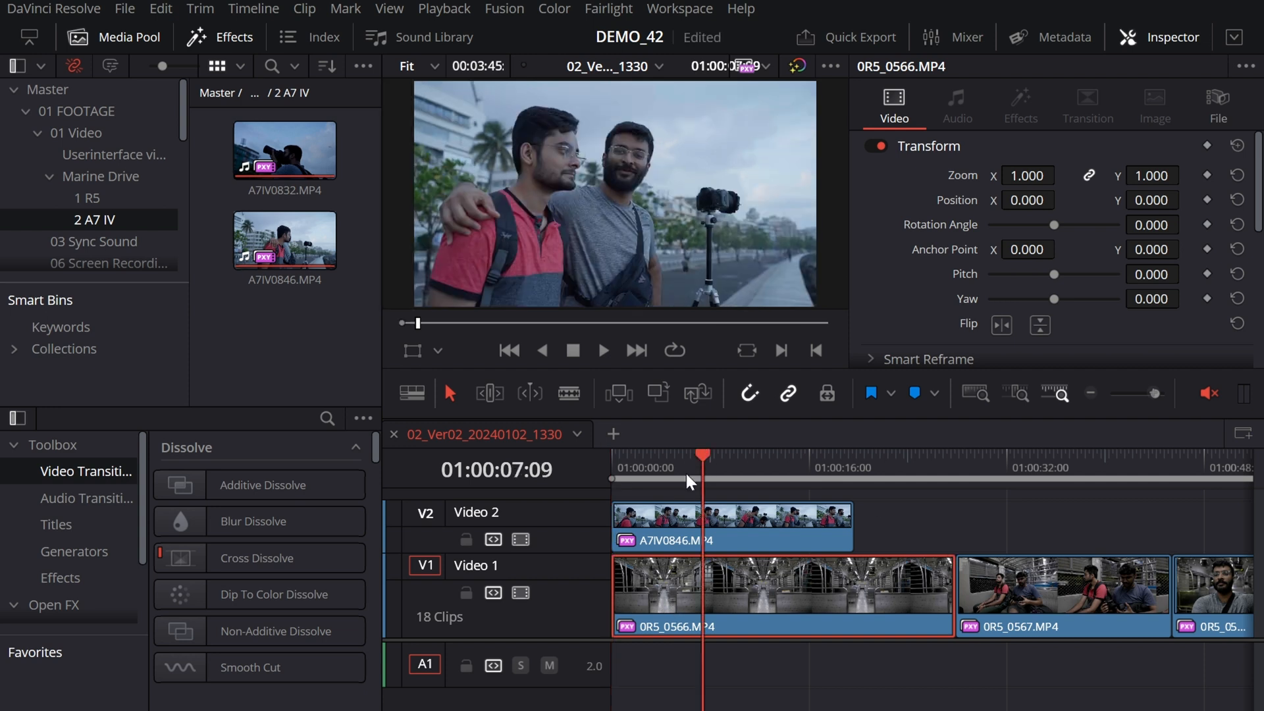
pyautogui.click(720, 477)
pyautogui.click(728, 537)
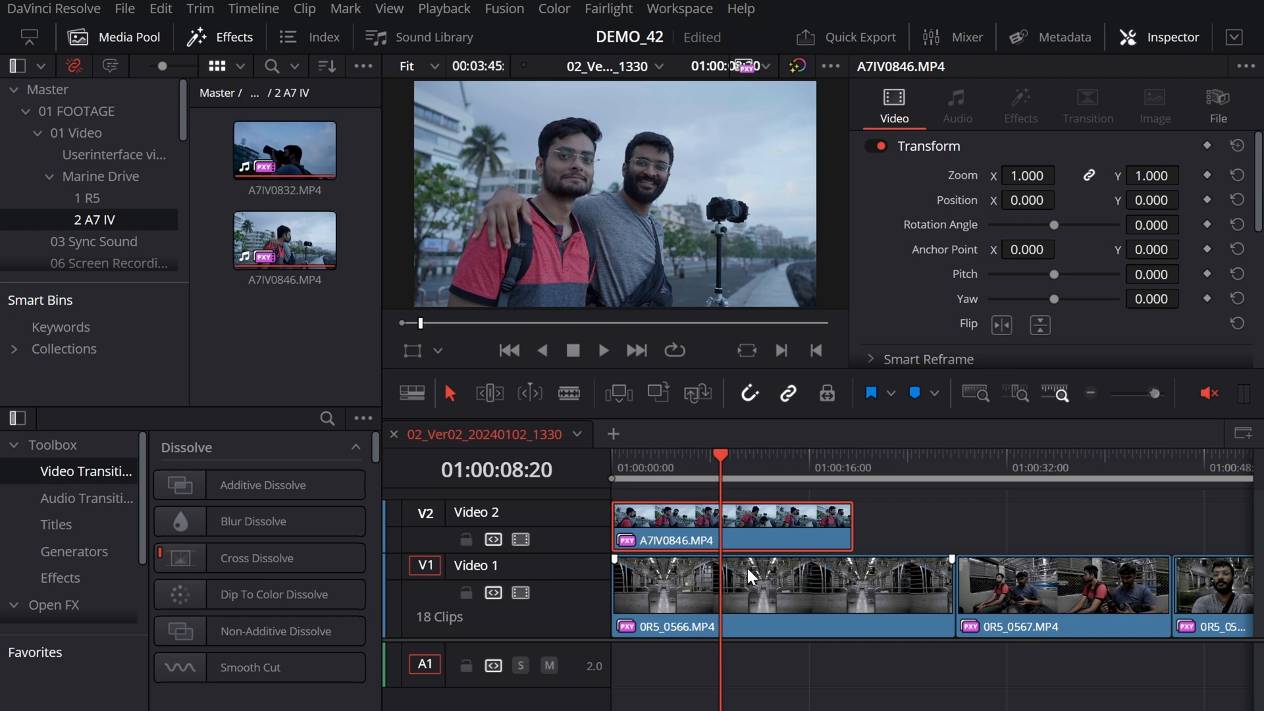
pyautogui.click(787, 471)
pyautogui.moveTo(787, 471); pyautogui.dragTo(904, 483)
pyautogui.click(929, 595)
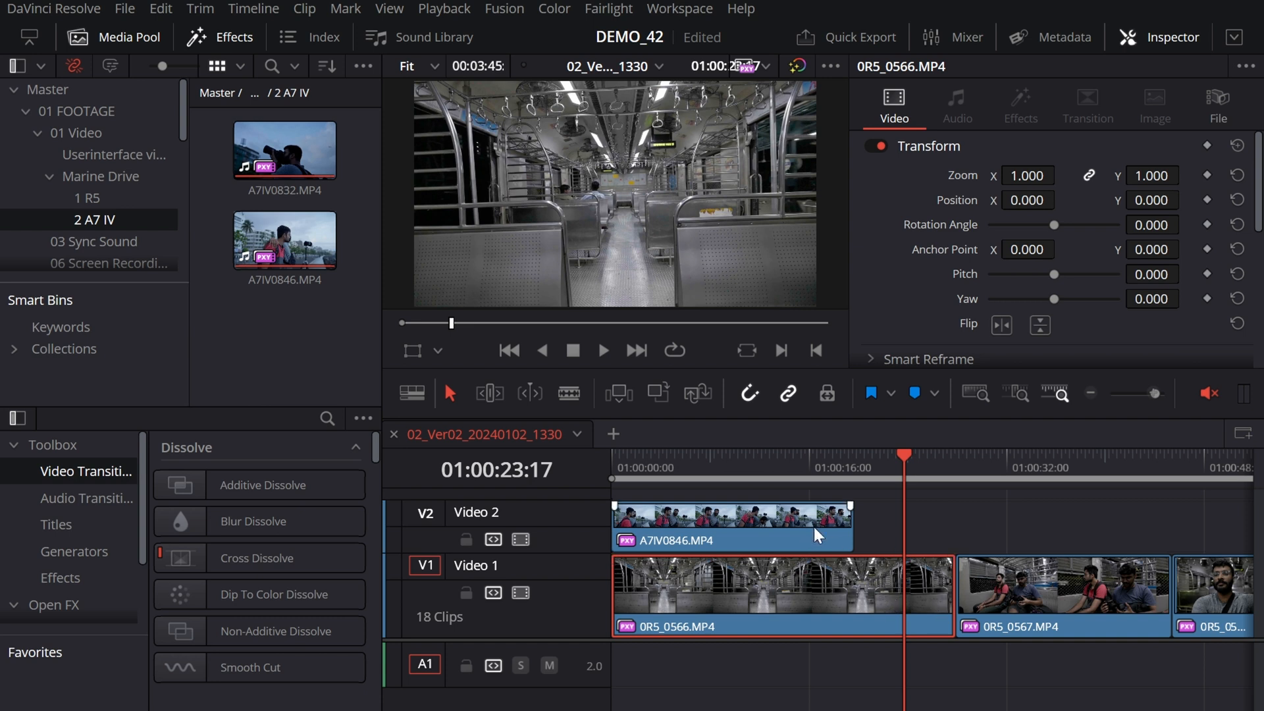
# Step: Shift A7IV0846.MP4 along Video 2 so that it ends together with 0R5_0566.MP4
pyautogui.moveTo(822, 535); pyautogui.dragTo(897, 530)
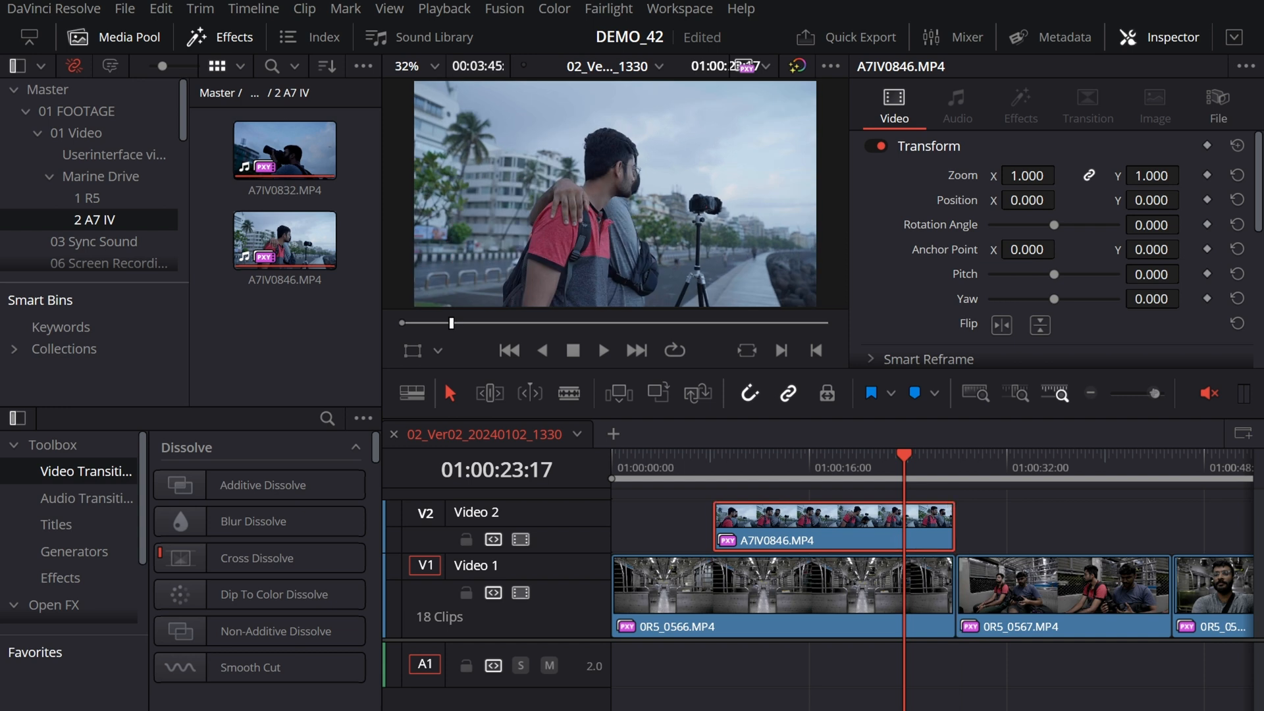
pyautogui.click(882, 594)
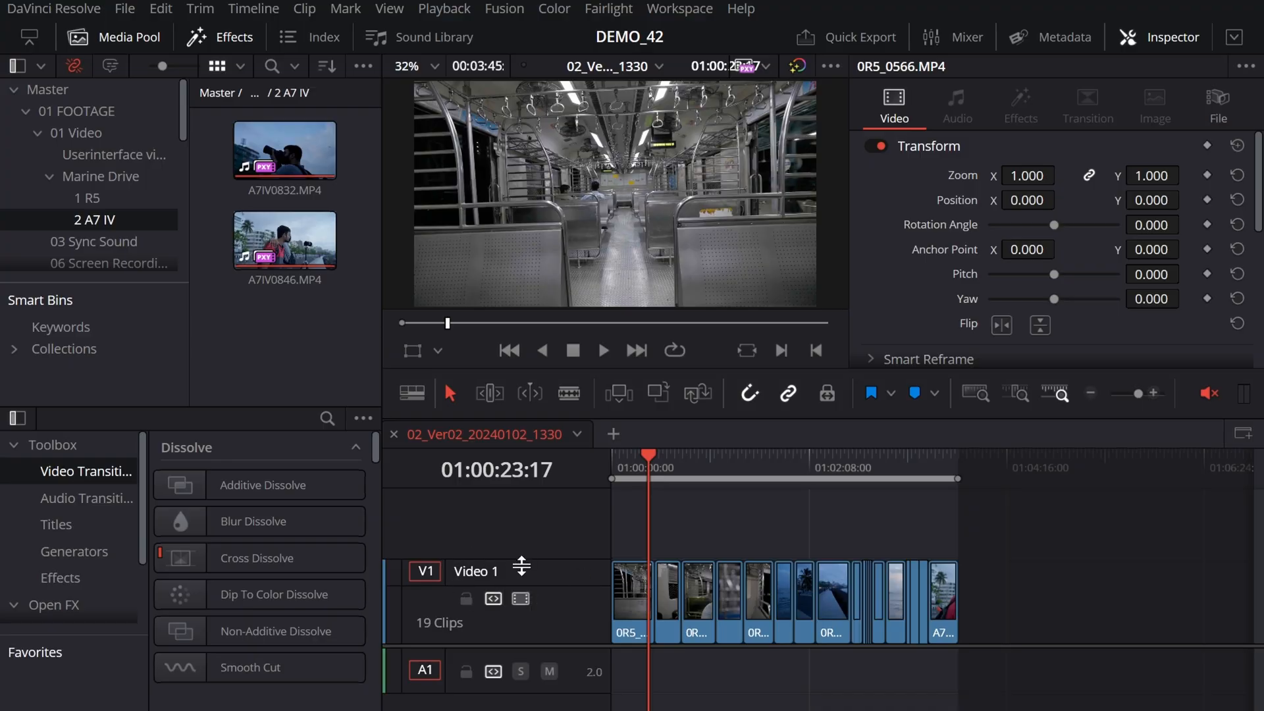
# Step: Add a Video 2 track and move the last Video 1 clip, A7IV0846.MP4, to its beginning
pyautogui.rightClick(560, 573)
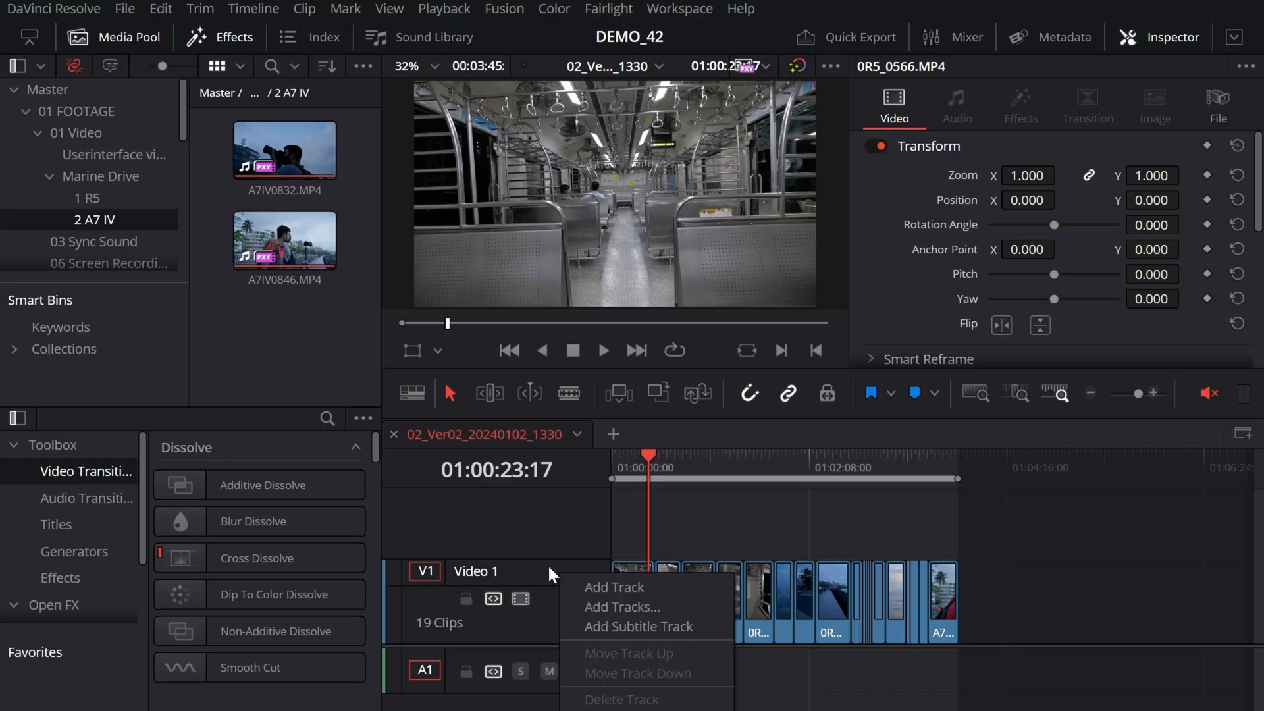
pyautogui.click(654, 588)
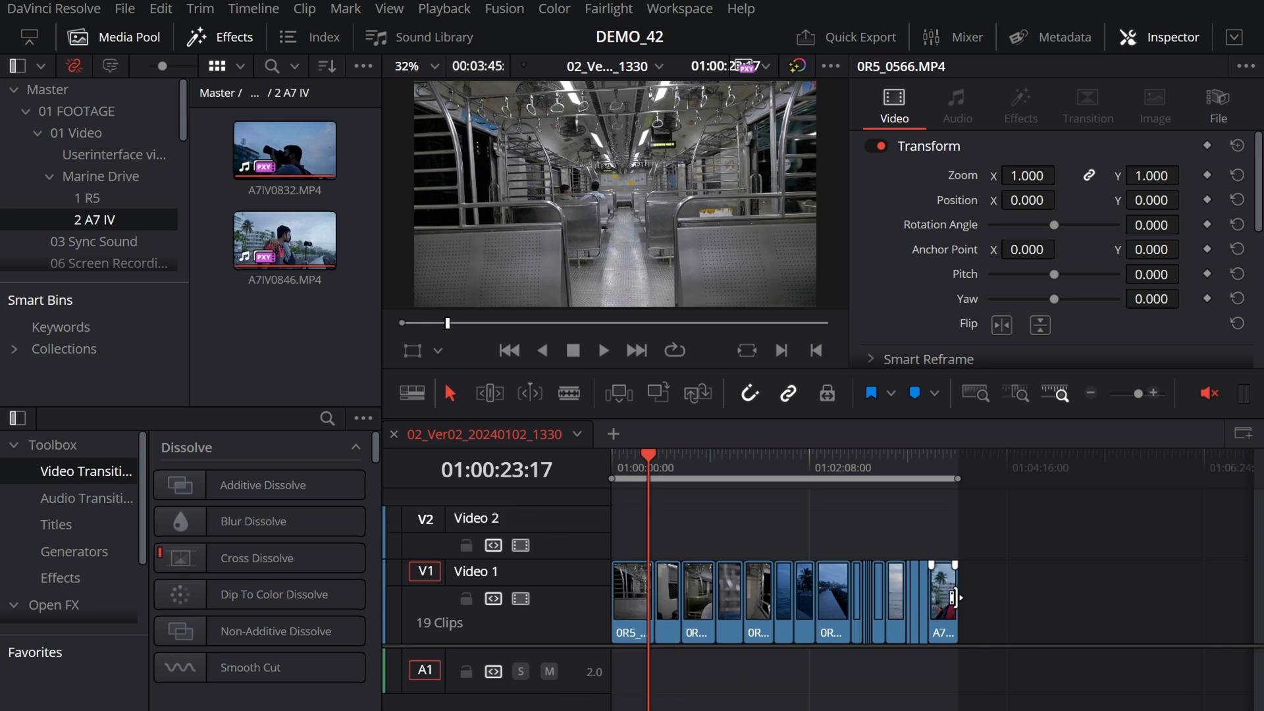
pyautogui.moveTo(945, 600); pyautogui.dragTo(607, 529)
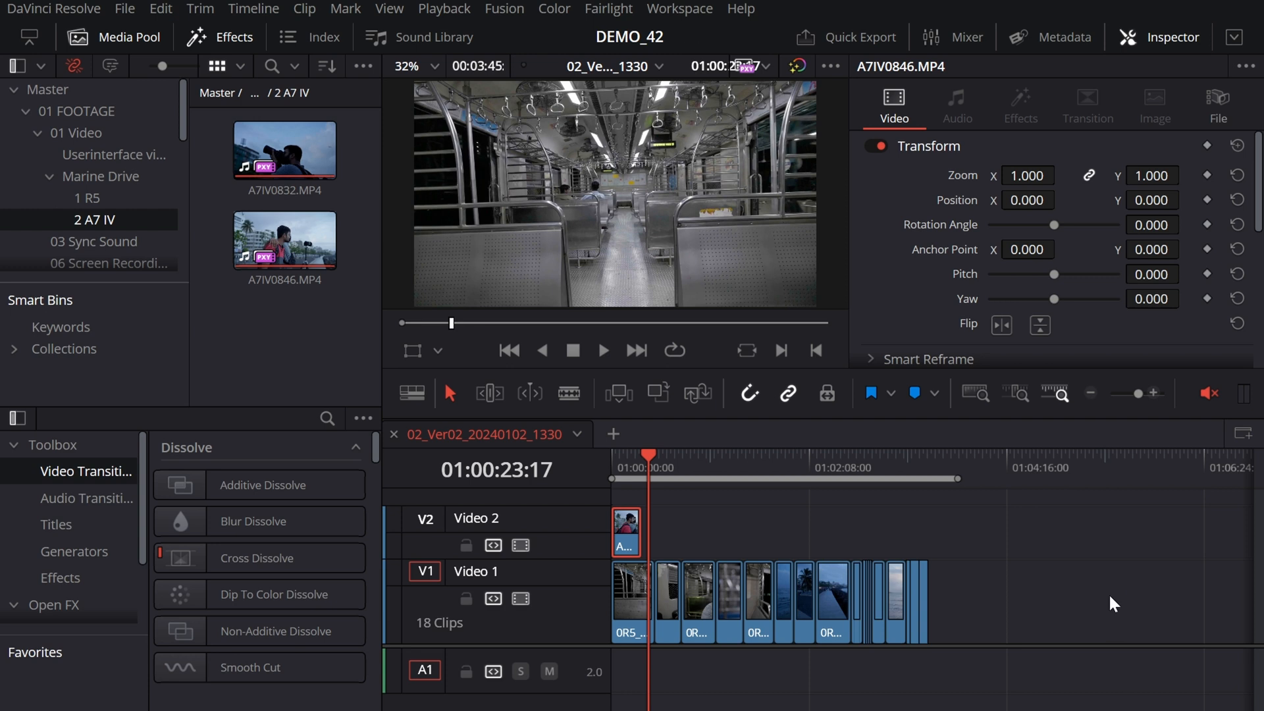
# Step: Add three video tracks above Video 1 and one stereo audio track below Audio 1
pyautogui.rightClick(567, 584)
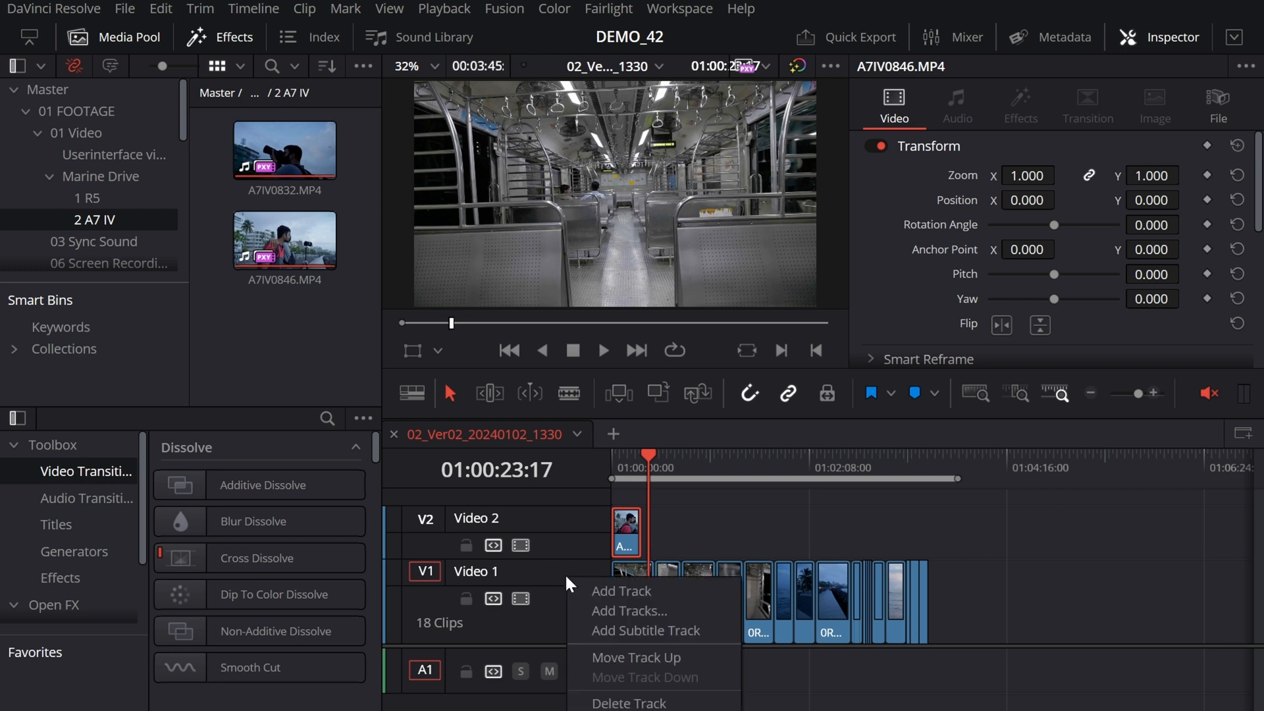
pyautogui.click(628, 609)
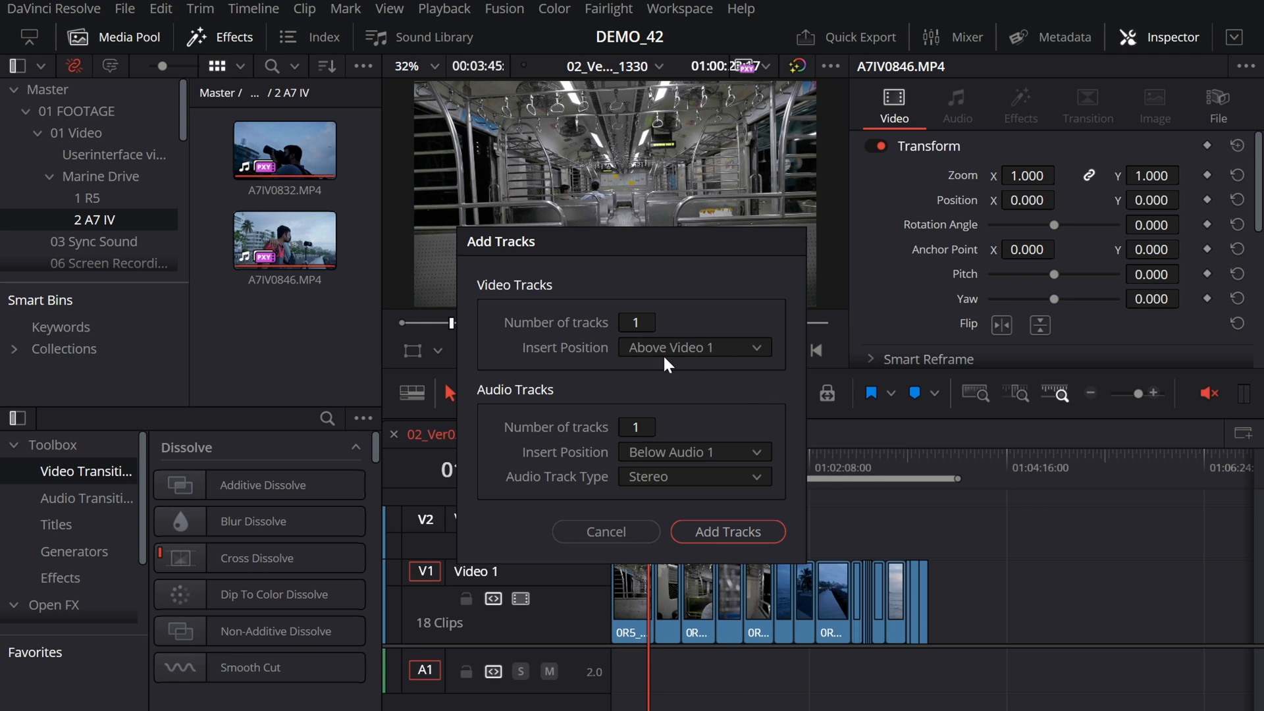
pyautogui.moveTo(629, 322)
pyautogui.mouseDown()
pyautogui.moveTo(660, 322)
pyautogui.moveTo(640, 322)
pyautogui.mouseUp()
pyautogui.click(732, 529)
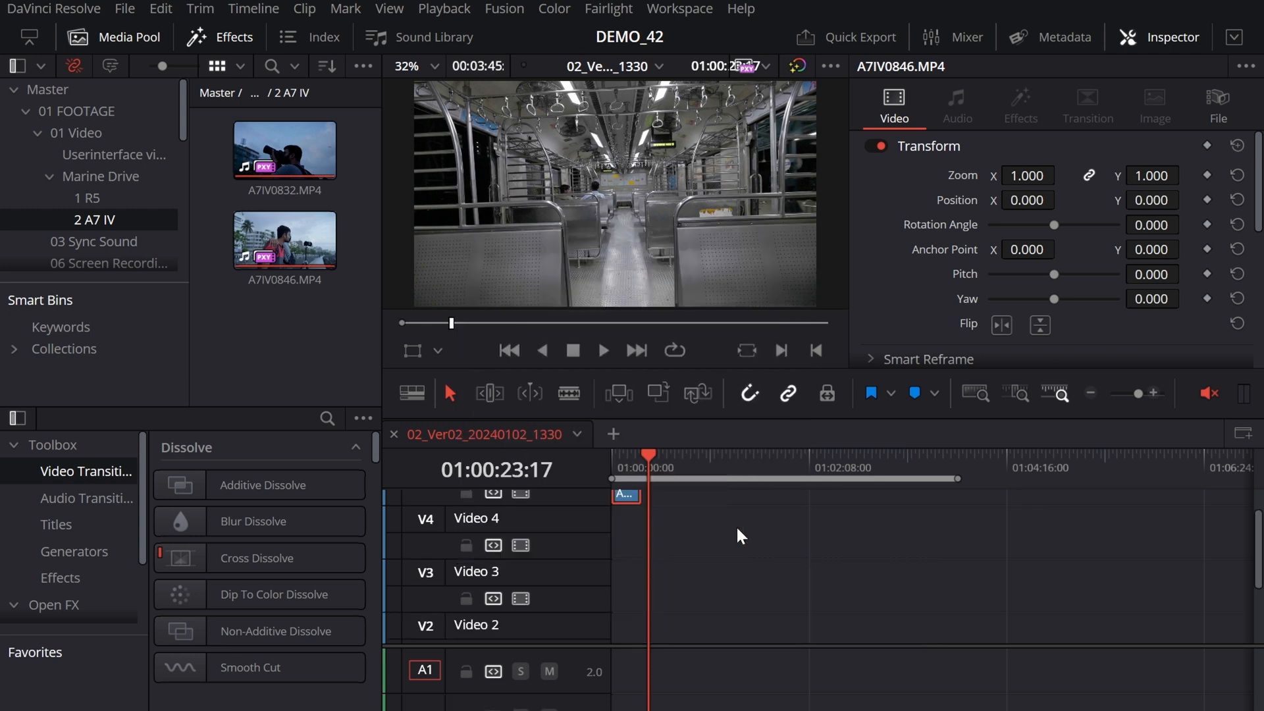
# Step: Rename the Video 1 track as Cam A
pyautogui.scroll(-2, 664, 635)
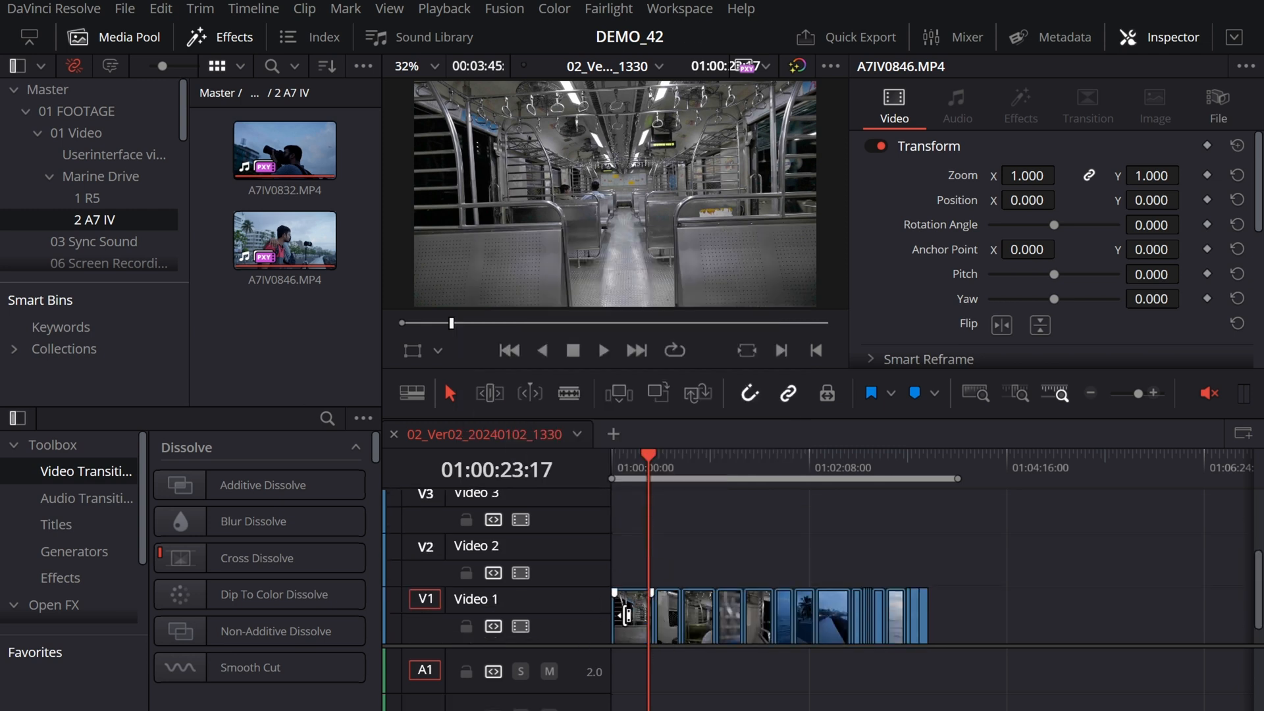
pyautogui.scroll(2, 642, 596)
pyautogui.scroll(1, 632, 547)
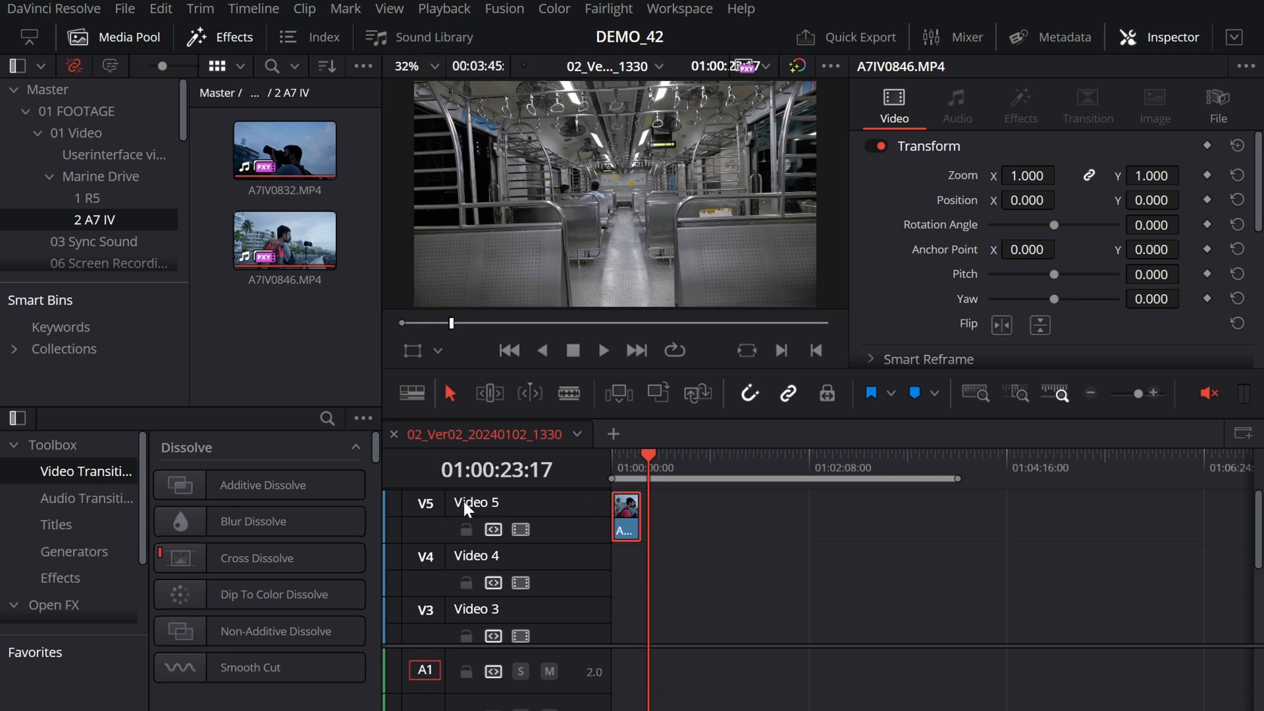
pyautogui.scroll(-2, 506, 506)
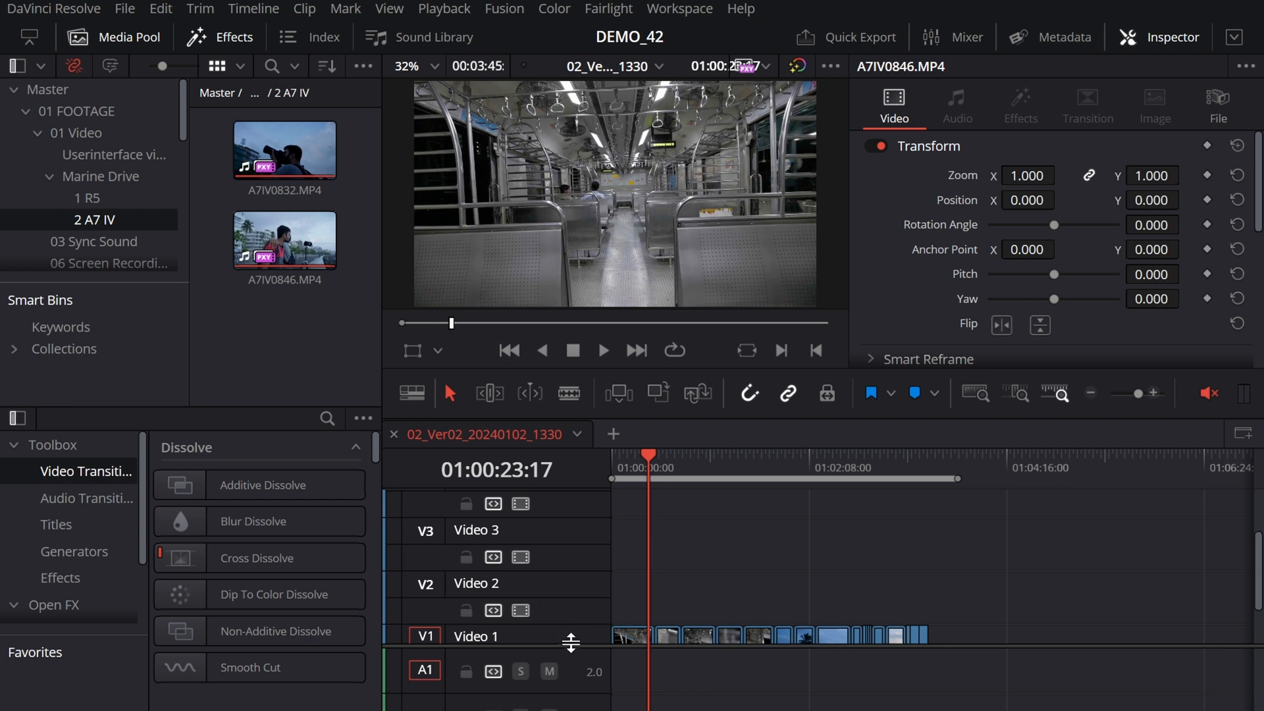
pyautogui.scroll(-2, 566, 635)
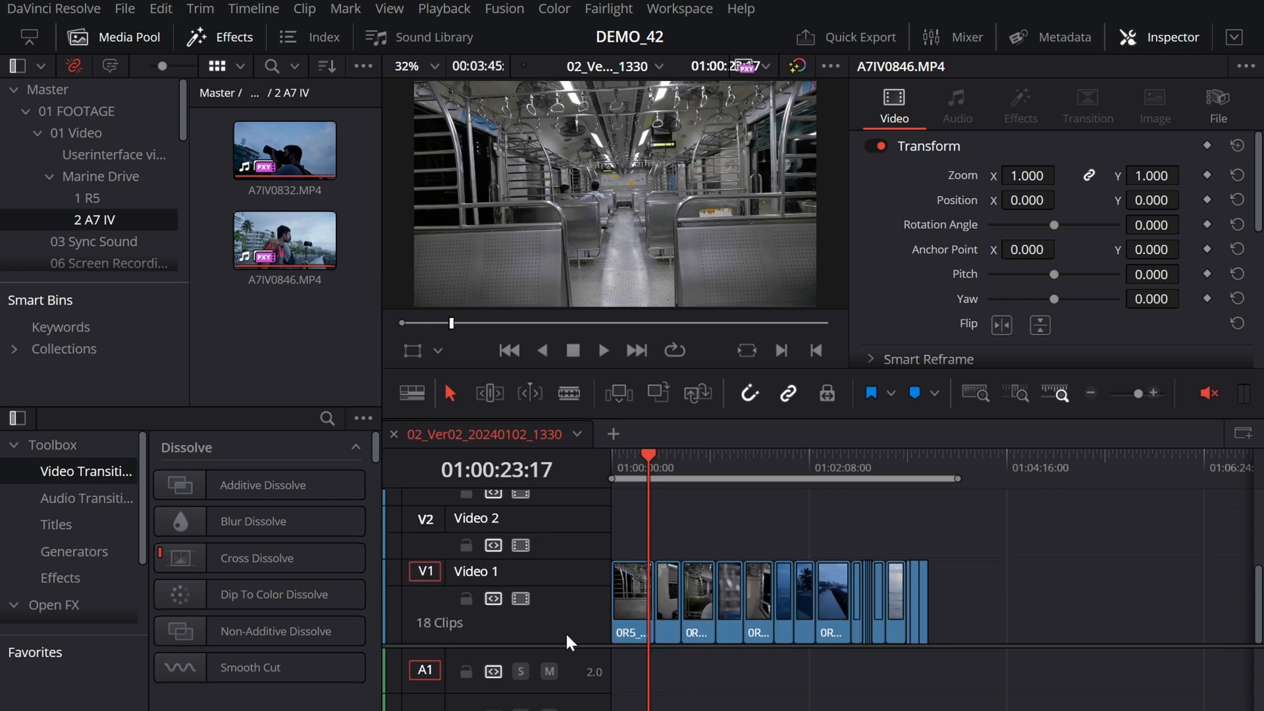
pyautogui.click(1123, 576)
pyautogui.doubleClick(482, 572)
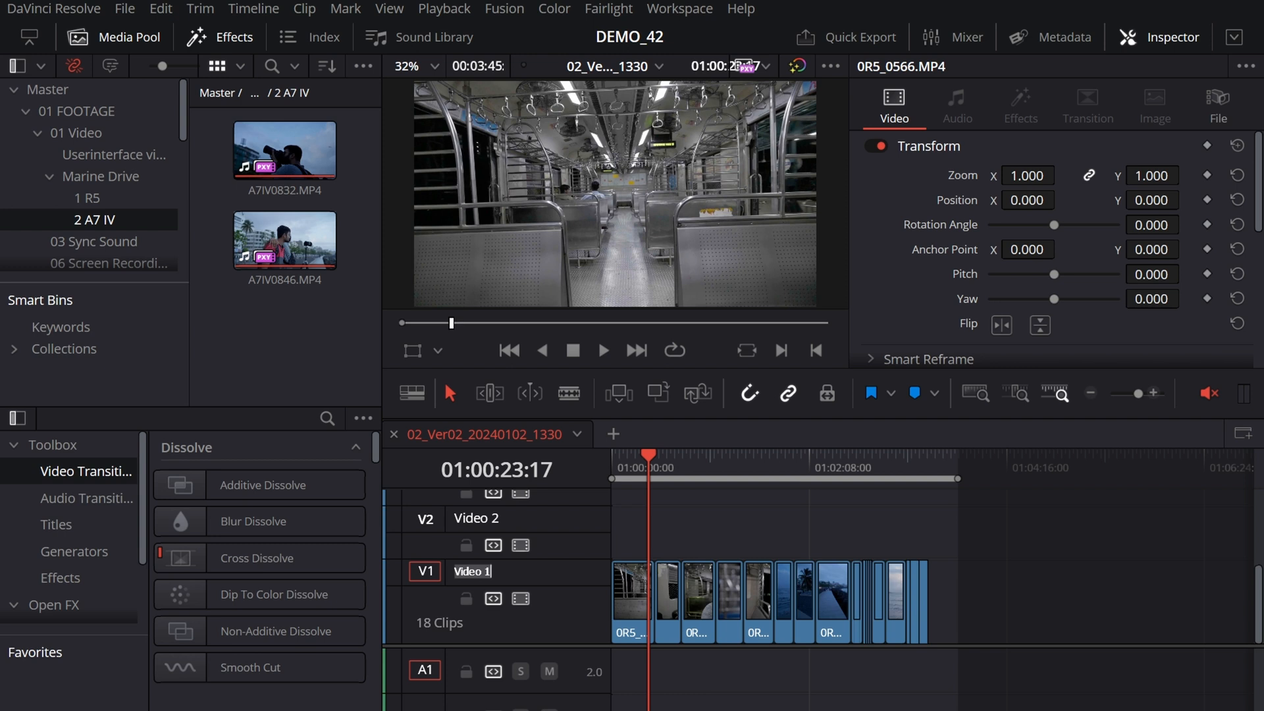
pyautogui.write('Cam A')
pyautogui.press('Return')
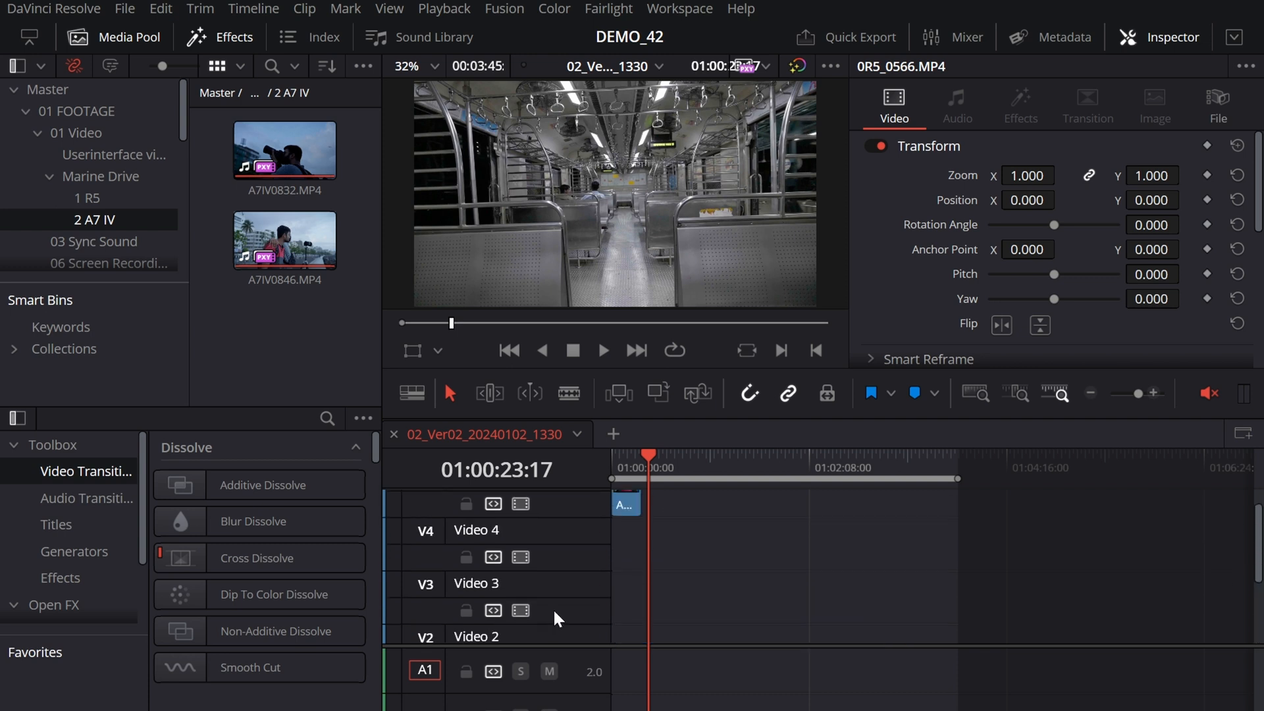
# Step: Rename the Video 5 track as CAM B
pyautogui.scroll(5, 552, 607)
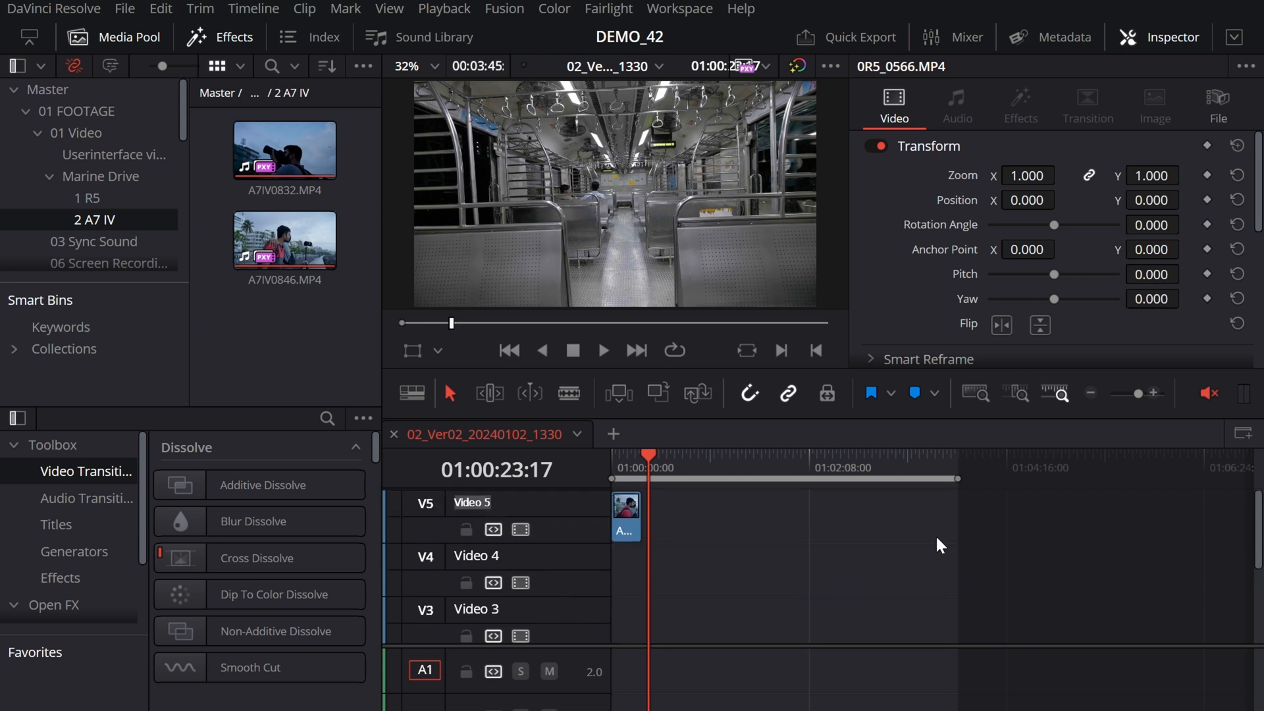
pyautogui.write('CAM B')
pyautogui.press('Return')
# Step: Delete only the empty Video 3 track
pyautogui.scroll(-3, 1096, 625)
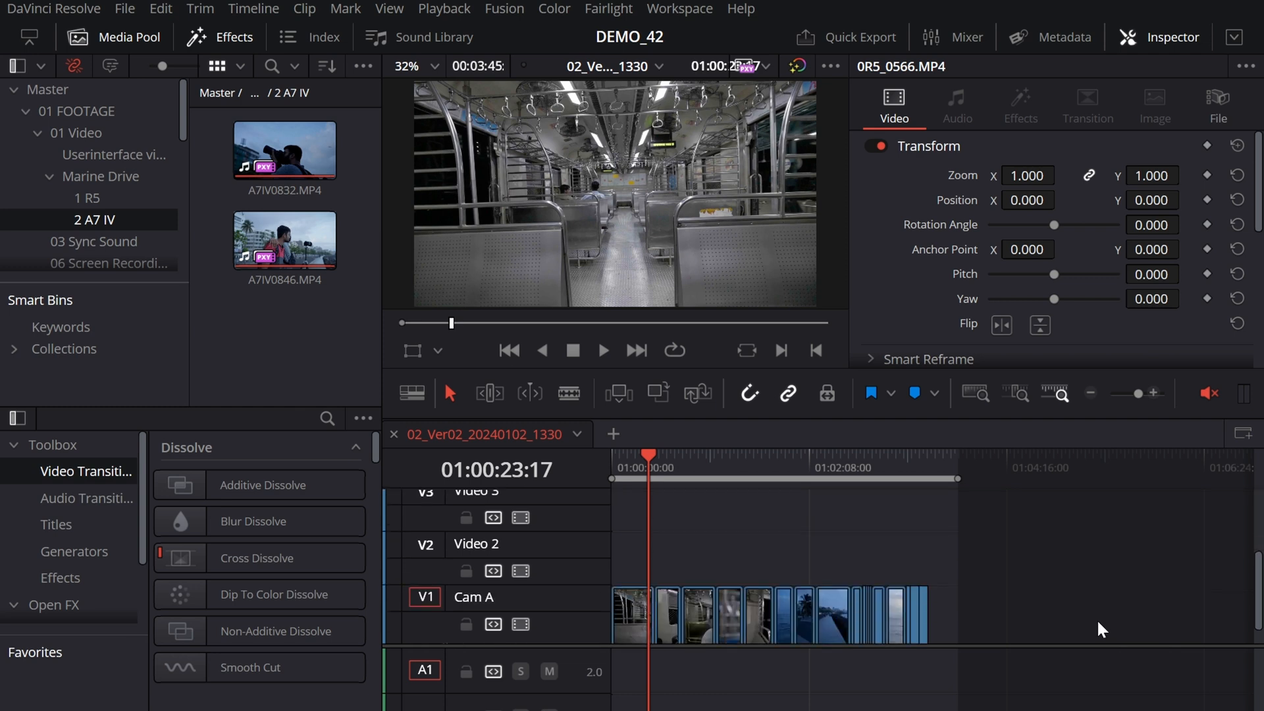
pyautogui.scroll(2, 744, 578)
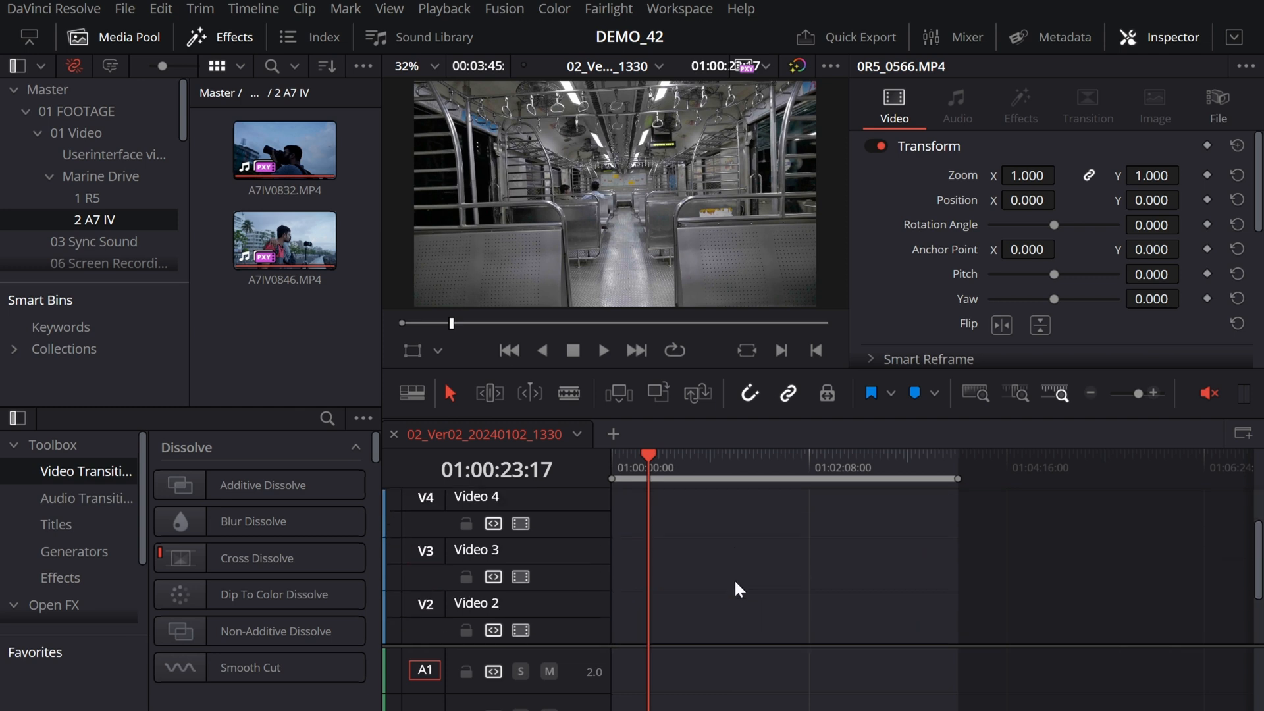
pyautogui.rightClick(529, 548)
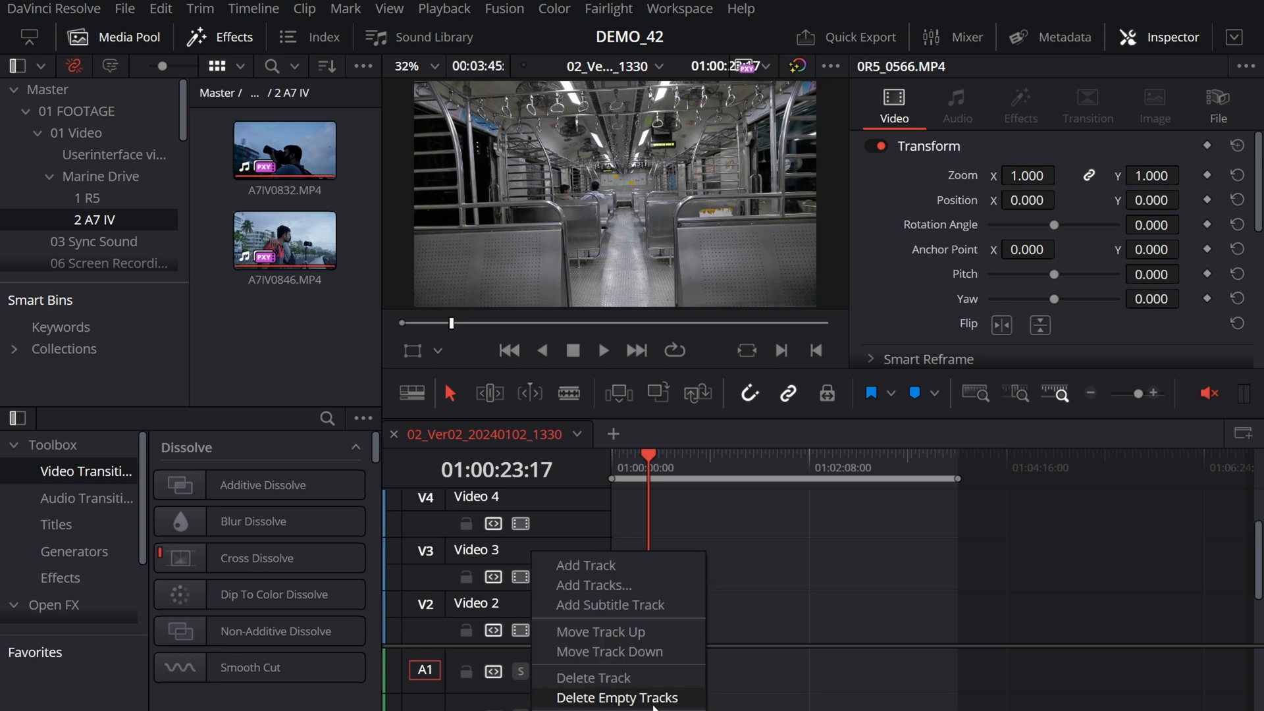
pyautogui.click(624, 679)
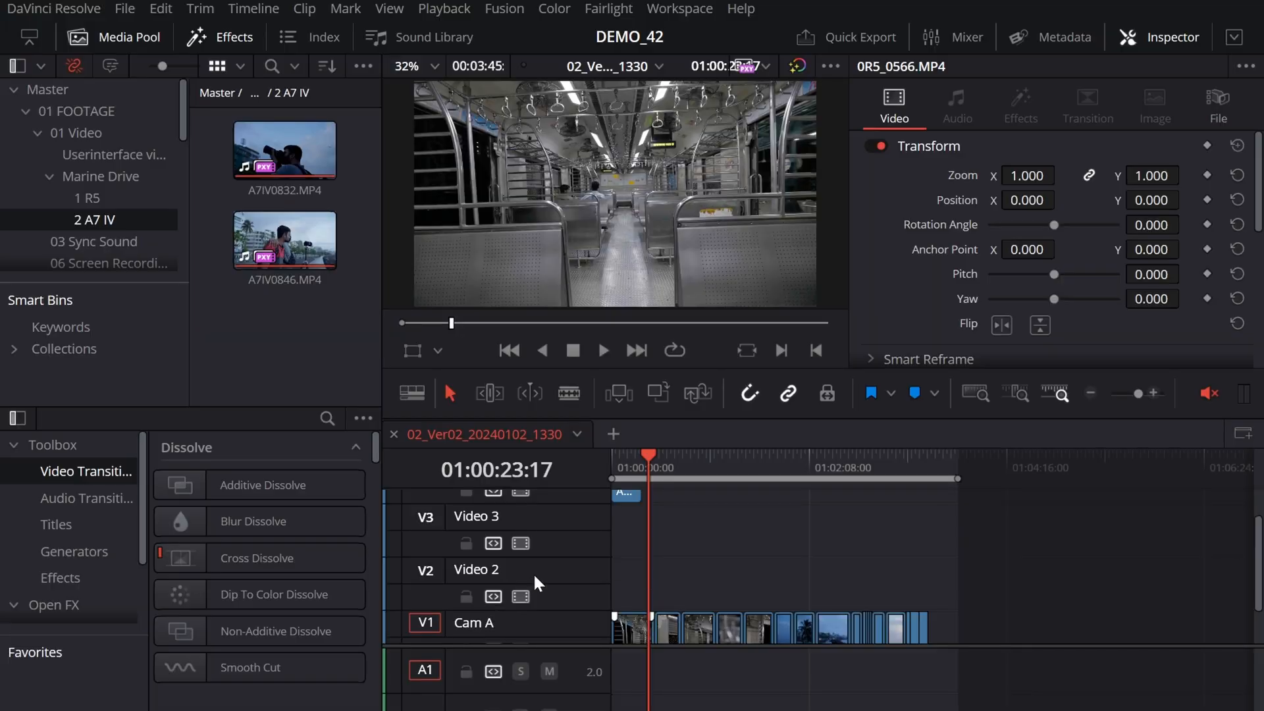
# Step: Delete all remaining empty tracks from the timeline at once
pyautogui.scroll(-2, 557, 623)
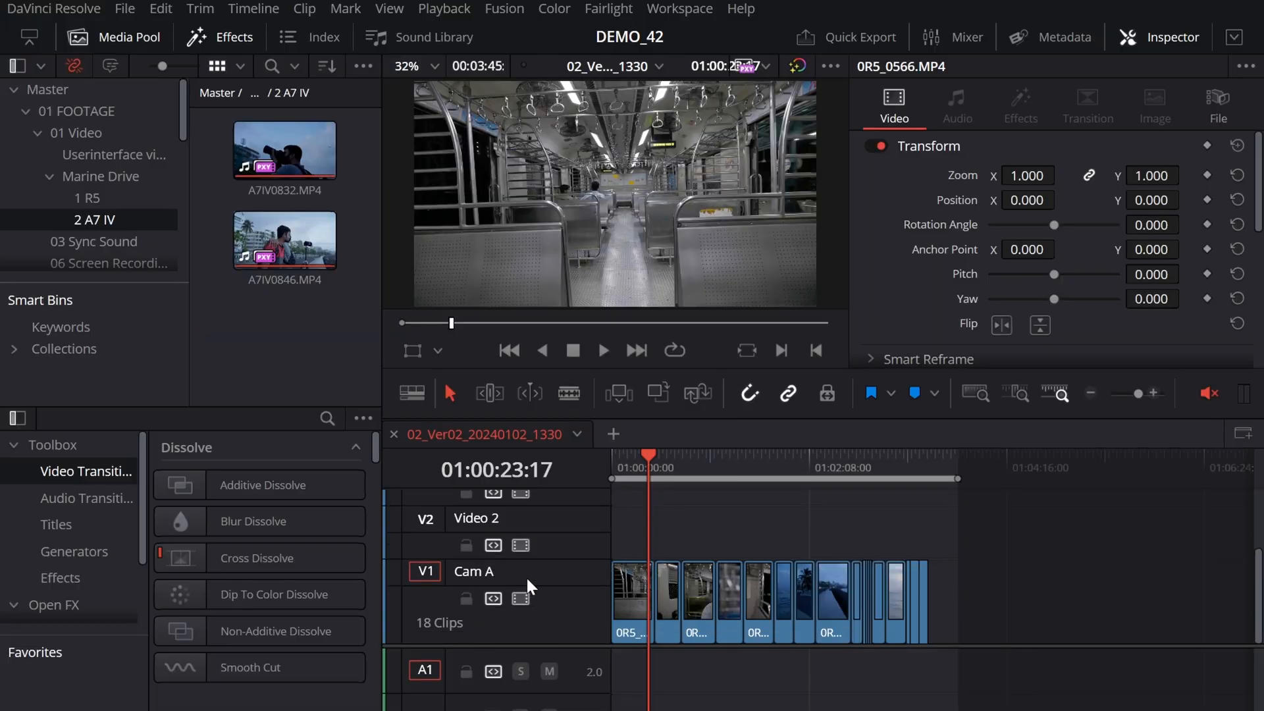
pyautogui.rightClick(540, 570)
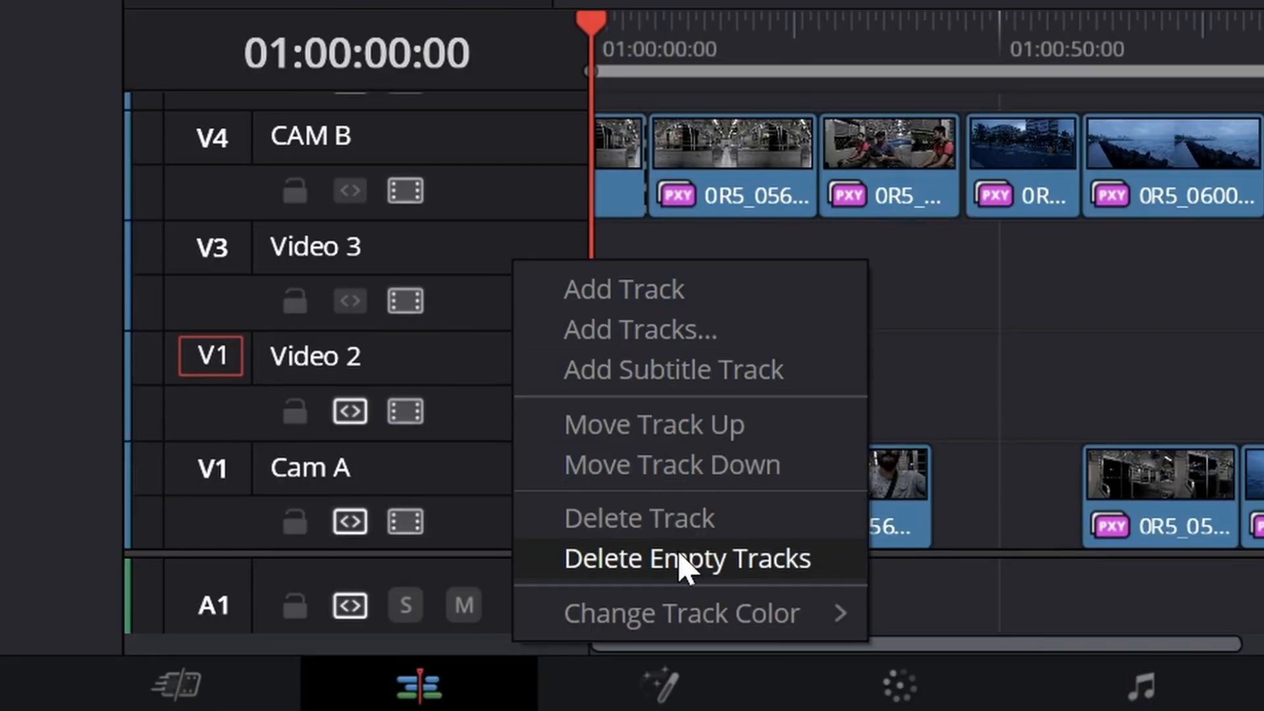
pyautogui.click(681, 558)
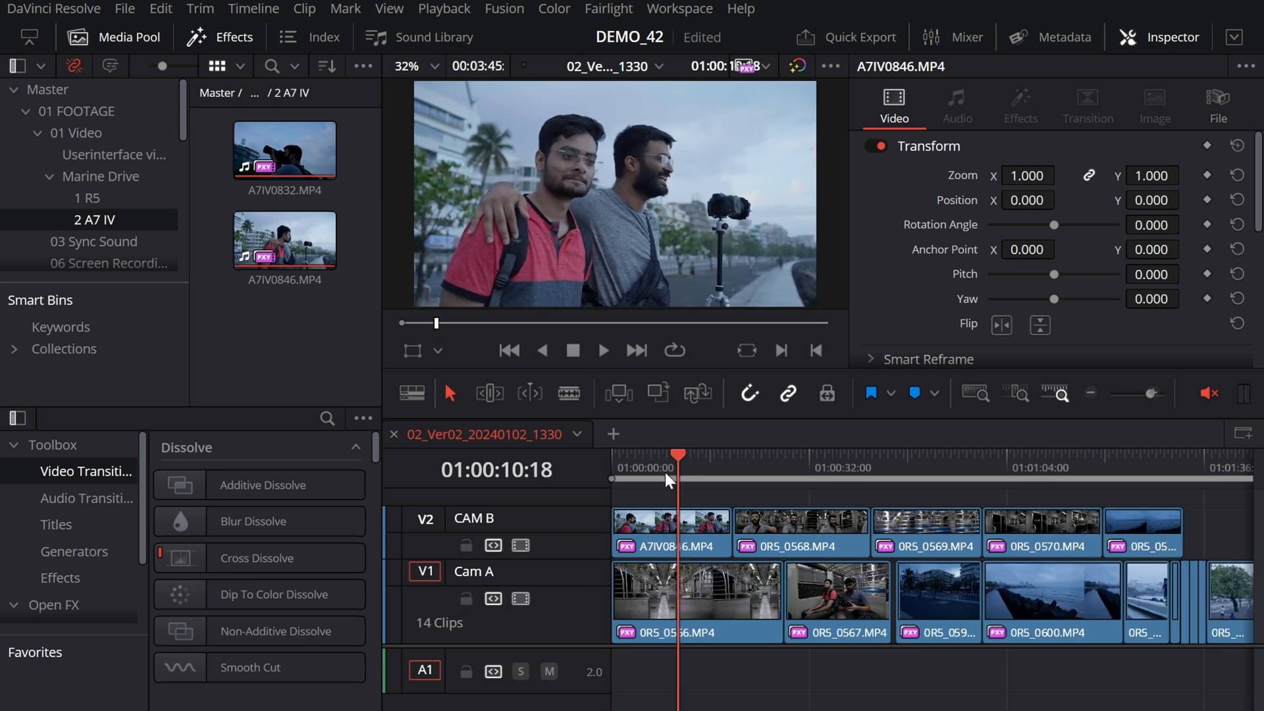
# Step: Enlarge the video track area of the timeline and place the playhead at 01:00:14:08 within A7IV0846.MP4
pyautogui.click(661, 473)
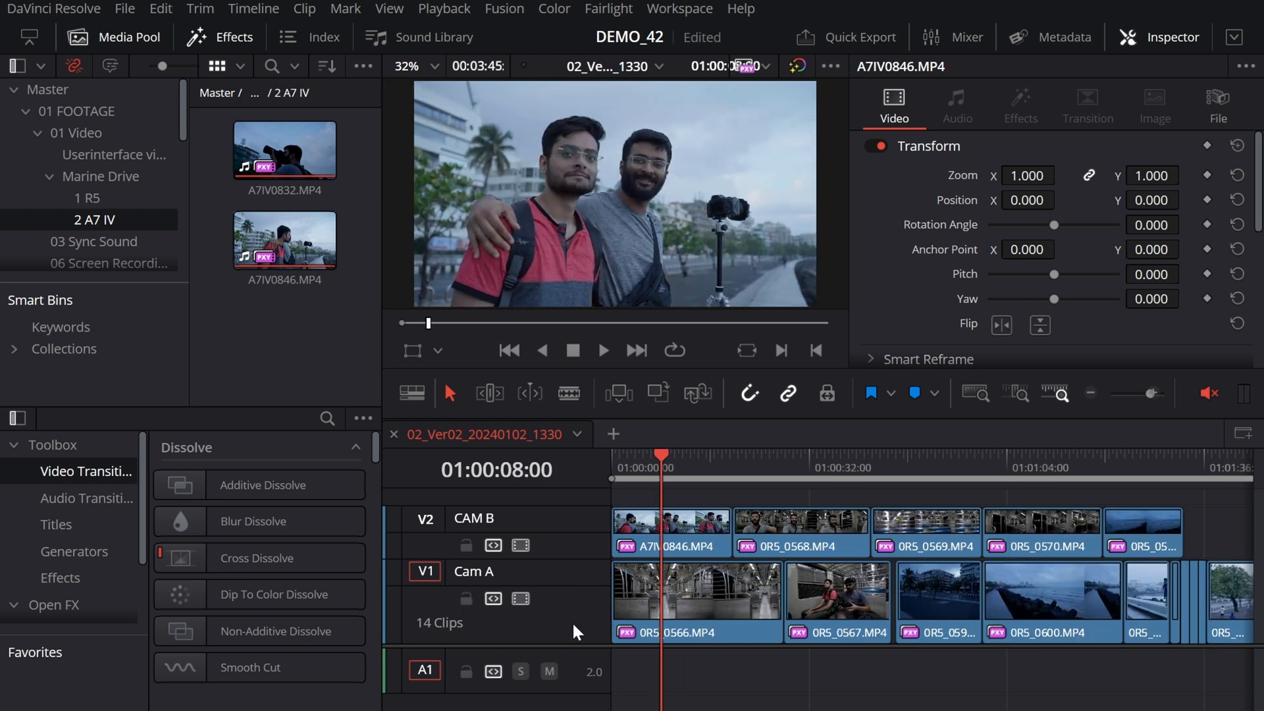
pyautogui.moveTo(571, 646); pyautogui.dragTo(574, 689)
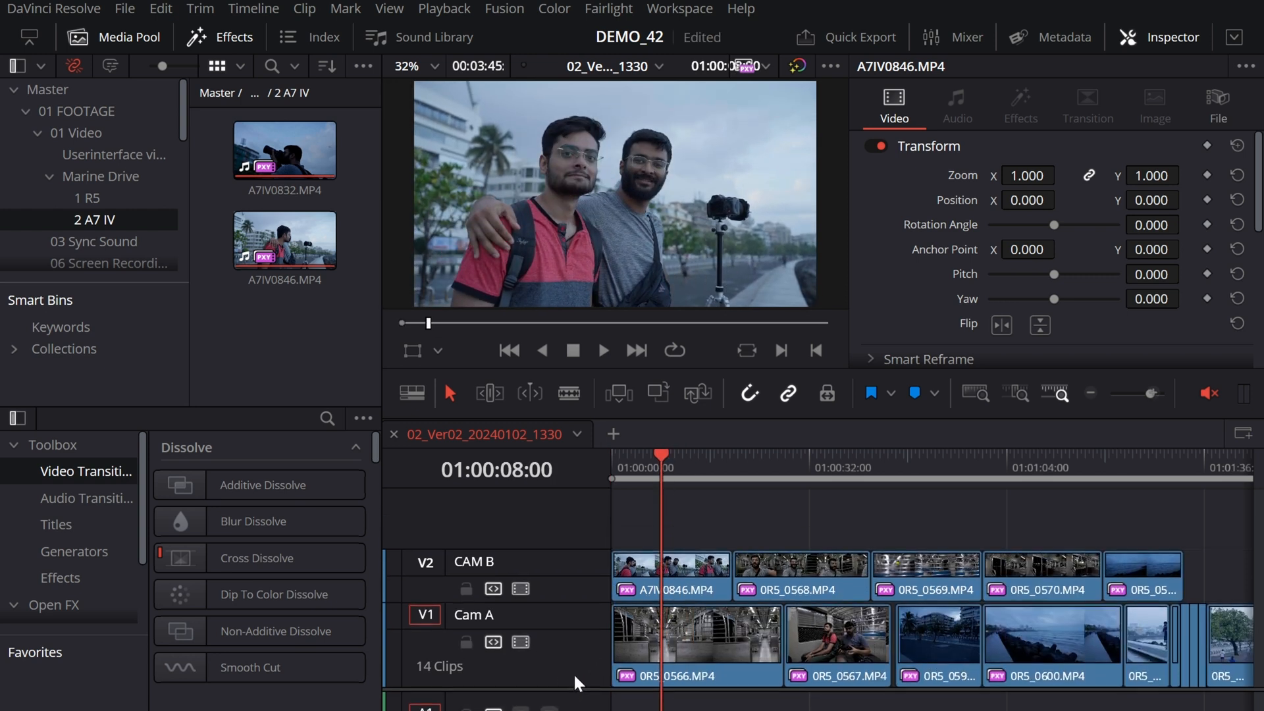
pyautogui.hotkey('ctrl', '=')
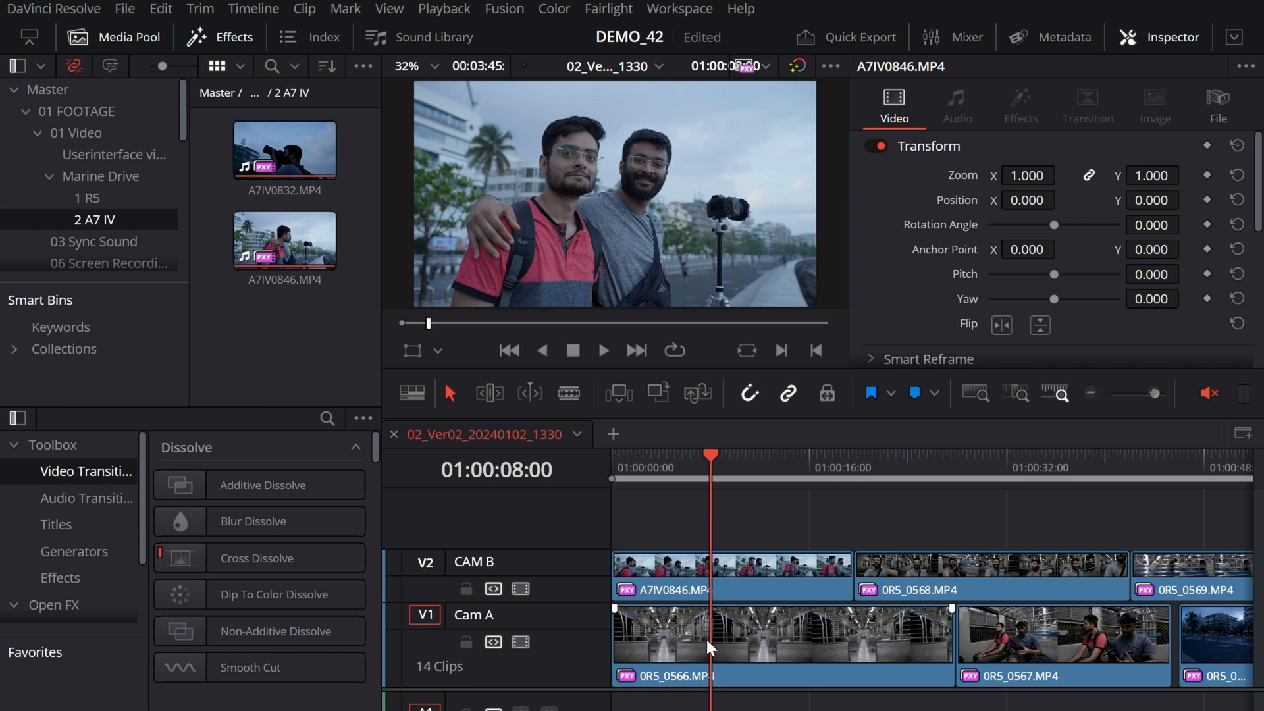
pyautogui.click(717, 474)
pyautogui.moveTo(750, 479); pyautogui.dragTo(790, 509)
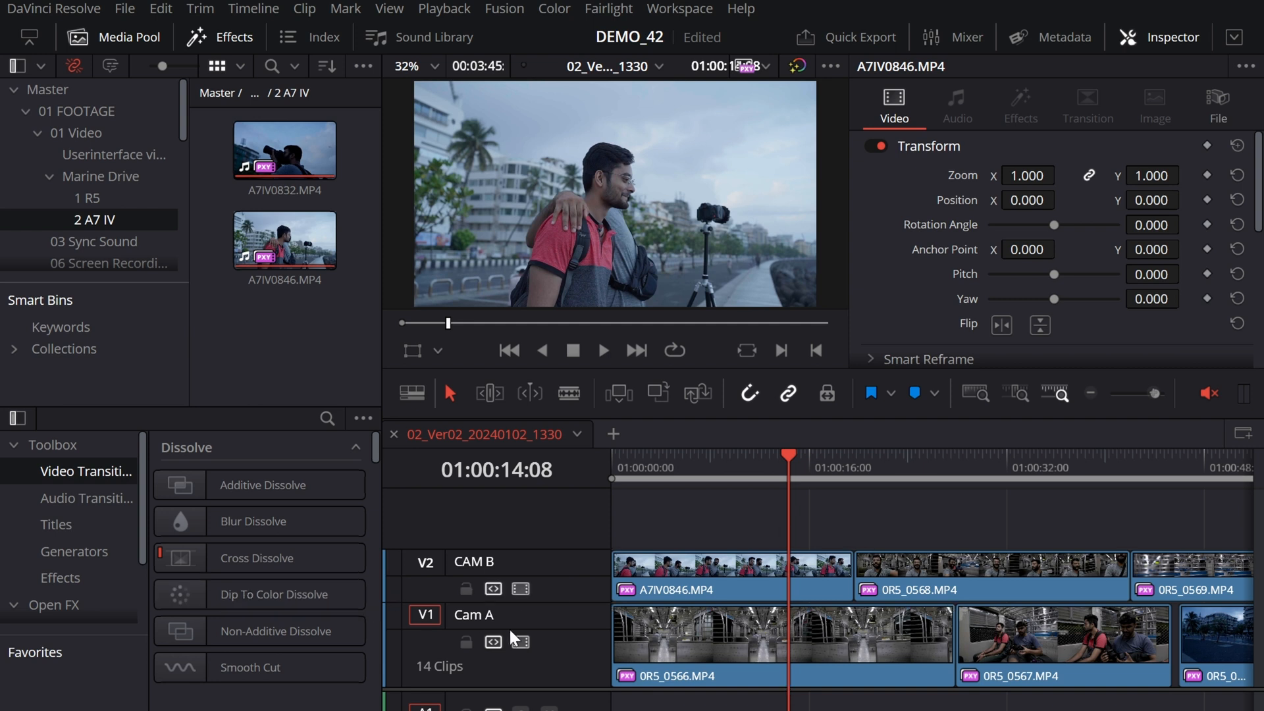
# Step: Lock the Cam A track and try moving the A7IV0846.MP4 and 0R5_0568.MP4 clips on the CAM B track
pyautogui.click(466, 642)
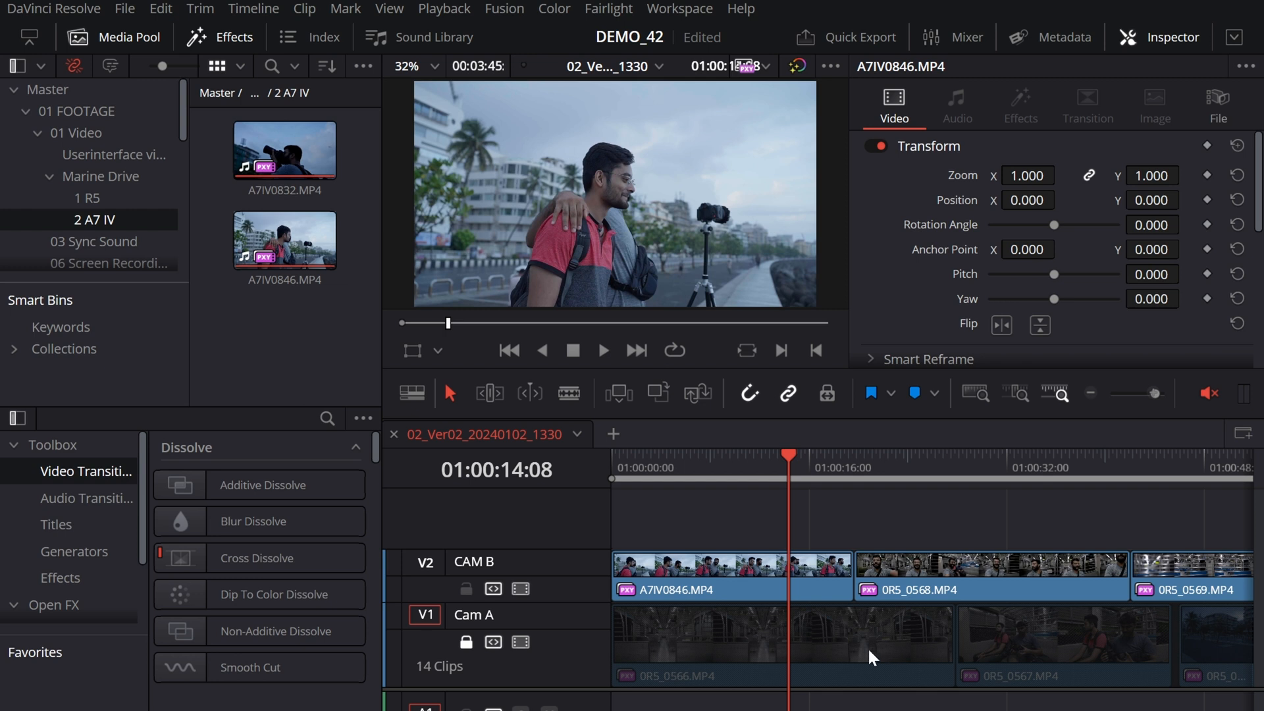
pyautogui.moveTo(790, 572); pyautogui.dragTo(760, 579)
pyautogui.moveTo(1032, 580); pyautogui.dragTo(906, 569)
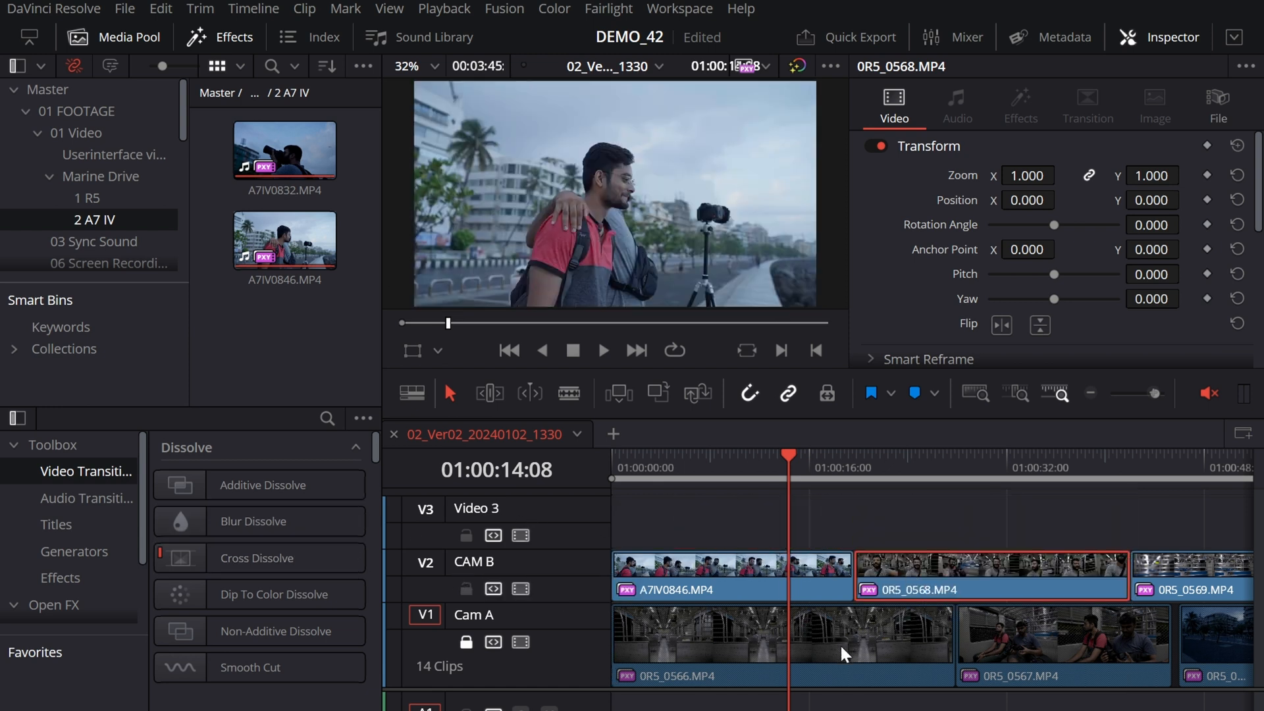
# Step: Try to move the 0R5_0566.MP4 and 0R5_0567.MP4 clips on the locked Cam A track
pyautogui.moveTo(841, 647); pyautogui.dragTo(807, 611)
pyautogui.moveTo(1028, 643); pyautogui.dragTo(1034, 552)
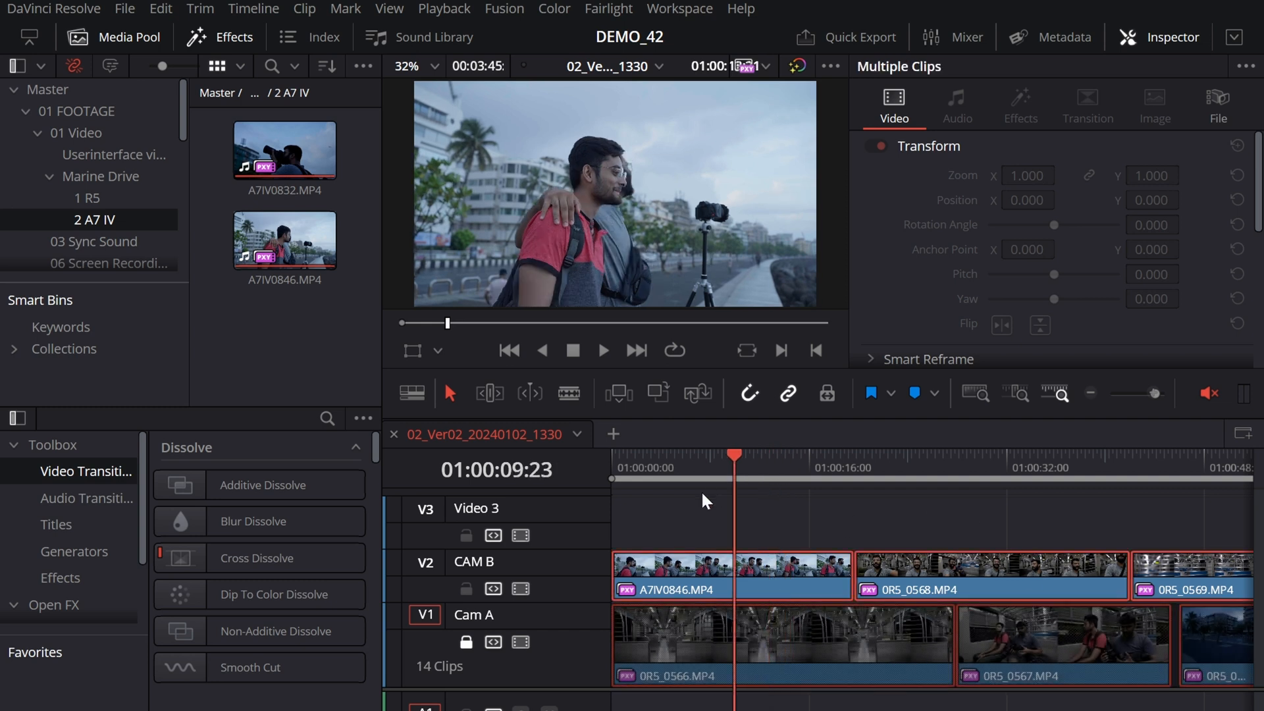
# Step: Move 0R5_0569.MP4 from CAM B onto Video 3 above A7IV0846.MP4 and split all unlocked clips at 01:00:14:06
pyautogui.moveTo(702, 491); pyautogui.dragTo(788, 498)
pyautogui.moveTo(1210, 564); pyautogui.dragTo(704, 504)
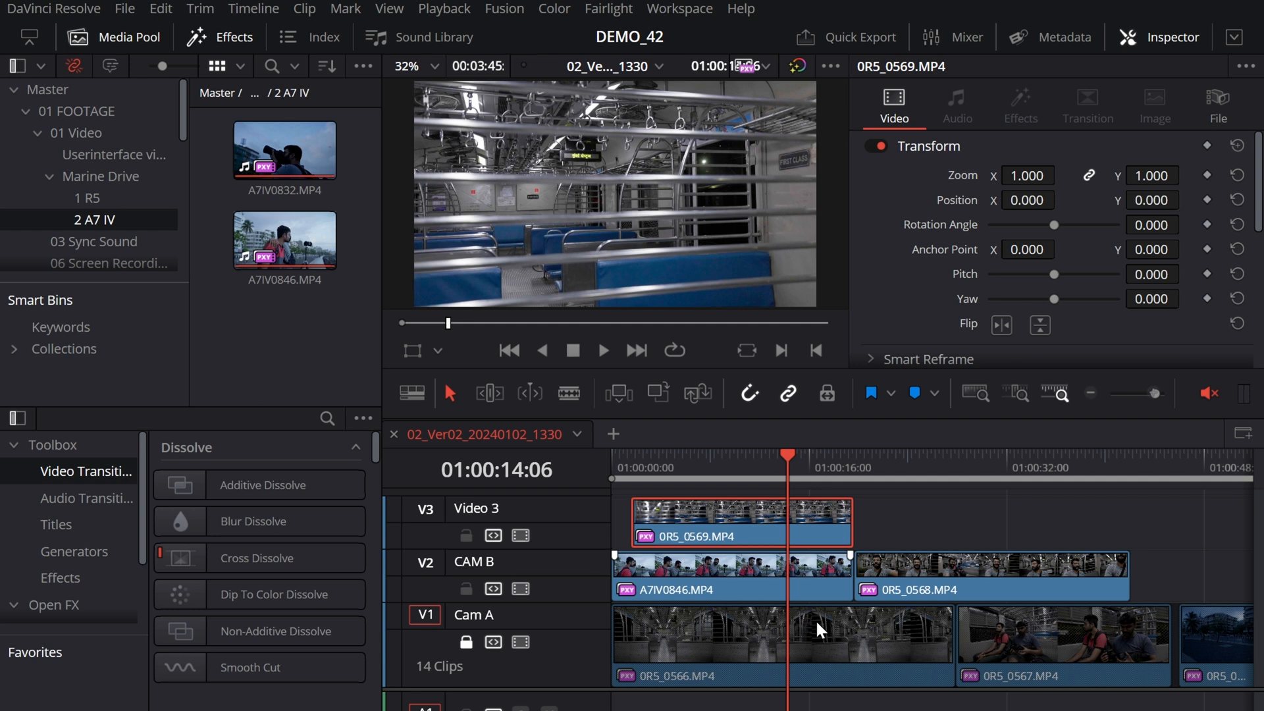
pyautogui.hotkey('ctrl', 'a')
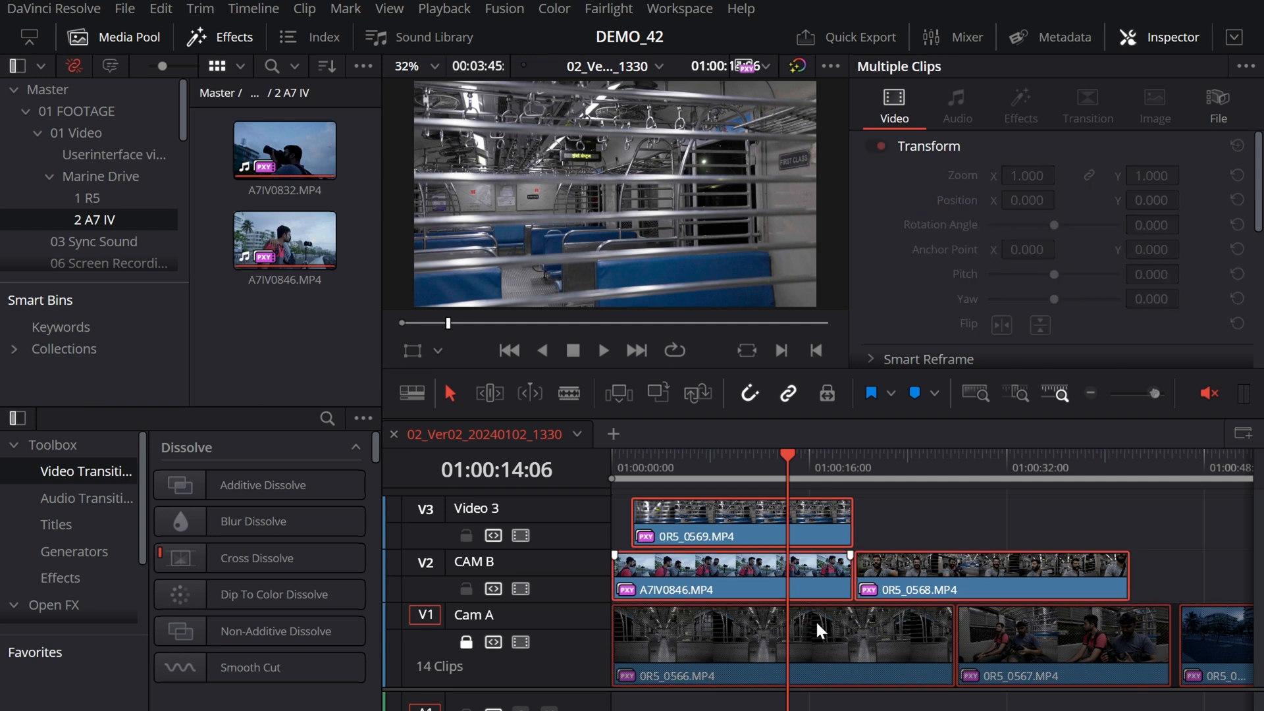
pyautogui.hotkey('ctrl', 'b')
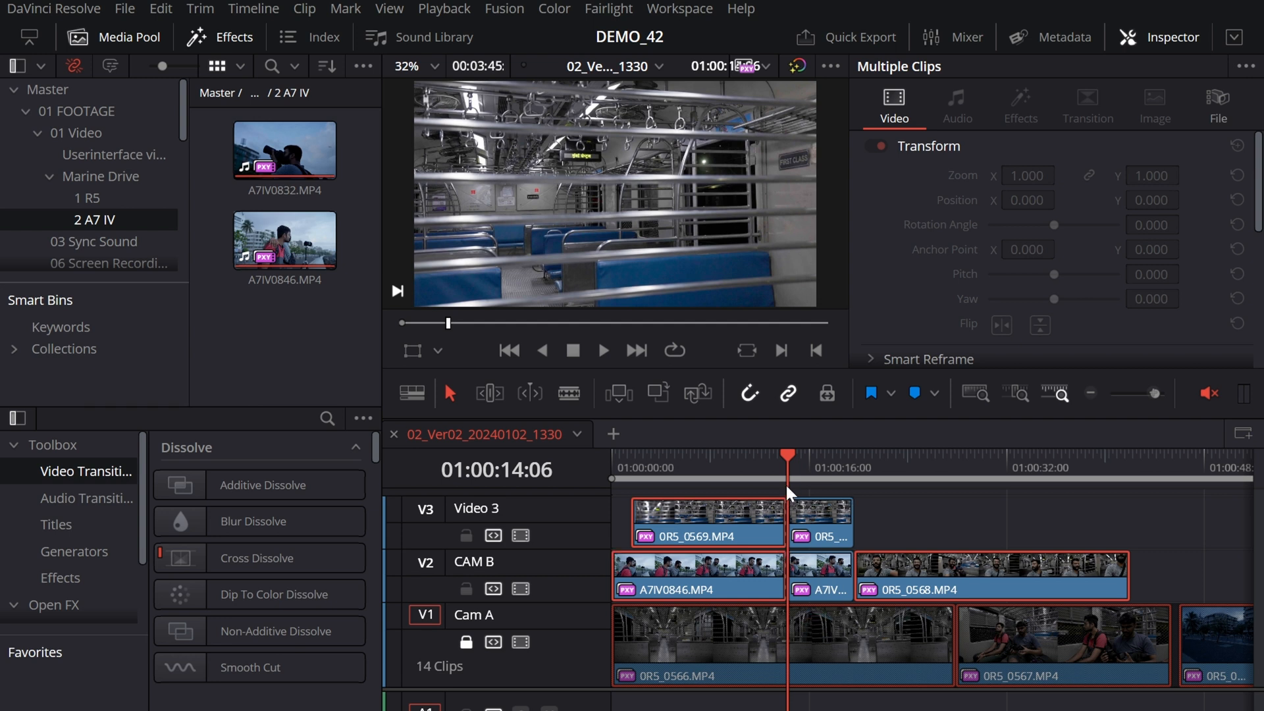
# Step: Unlock the Cam A track and turn off auto track selection for the Video 3 and CAM B tracks
pyautogui.click(737, 463)
pyautogui.click(735, 463)
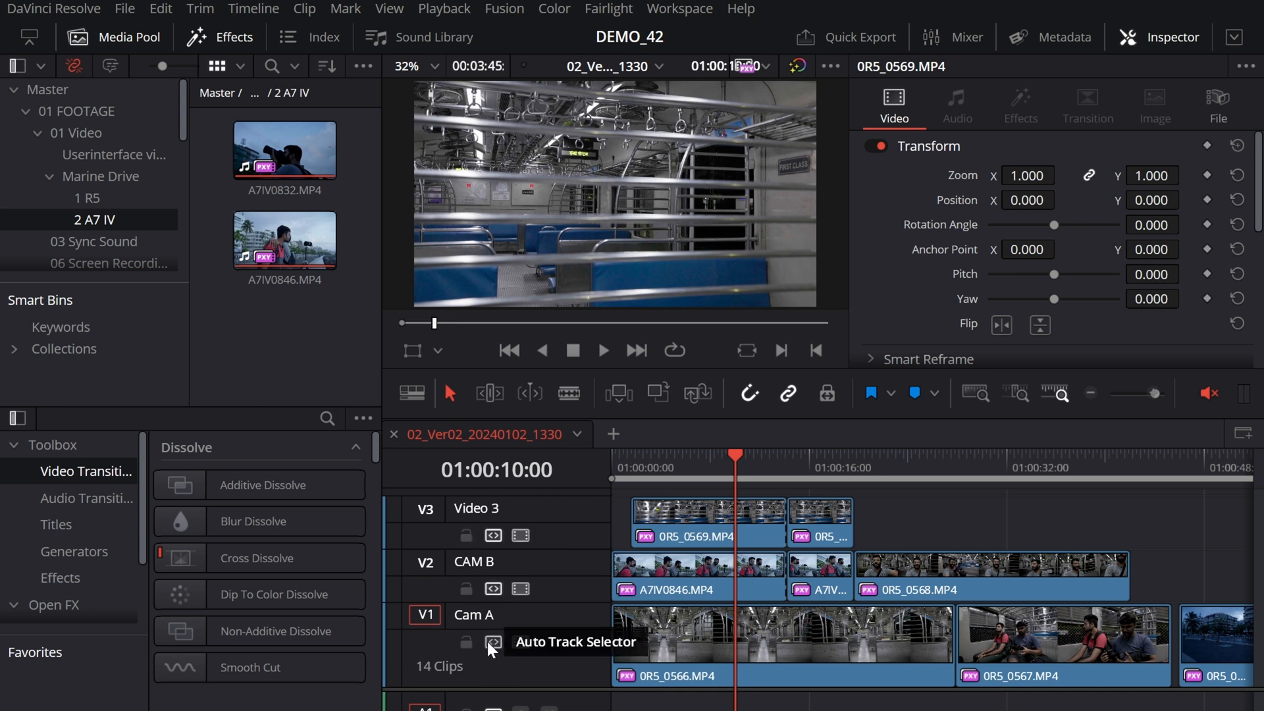
pyautogui.click(493, 534)
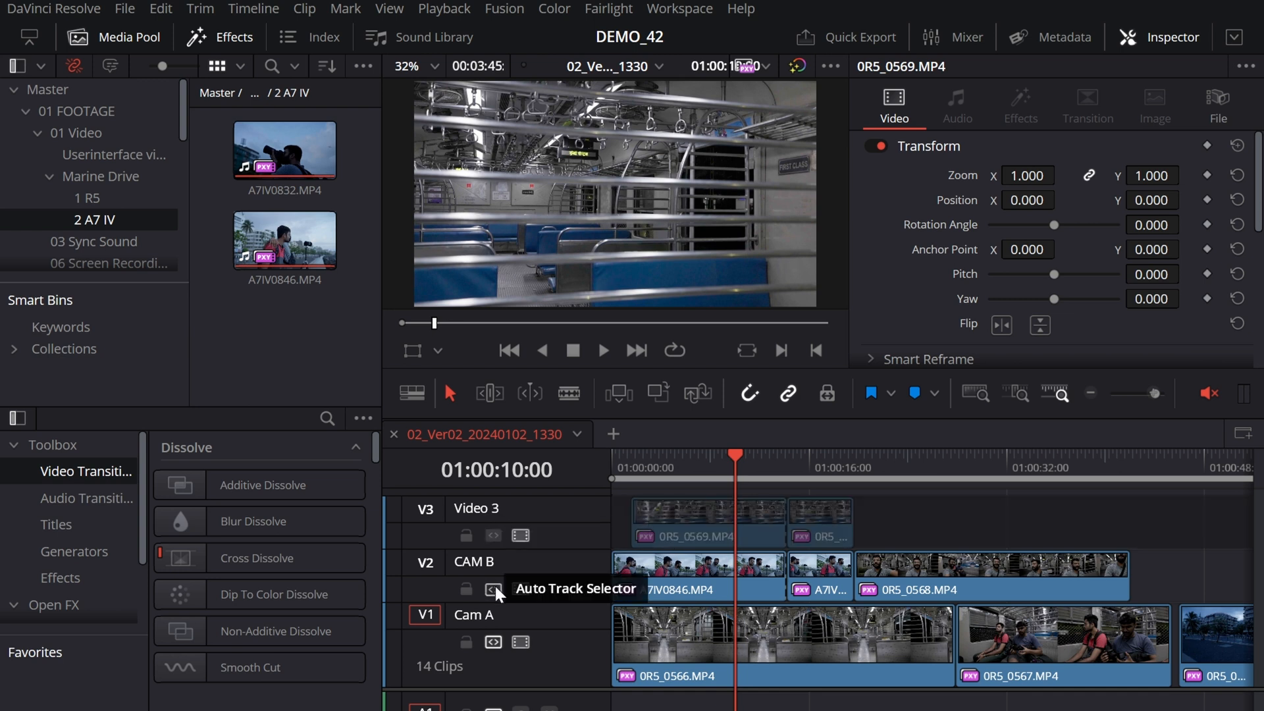
pyautogui.click(494, 587)
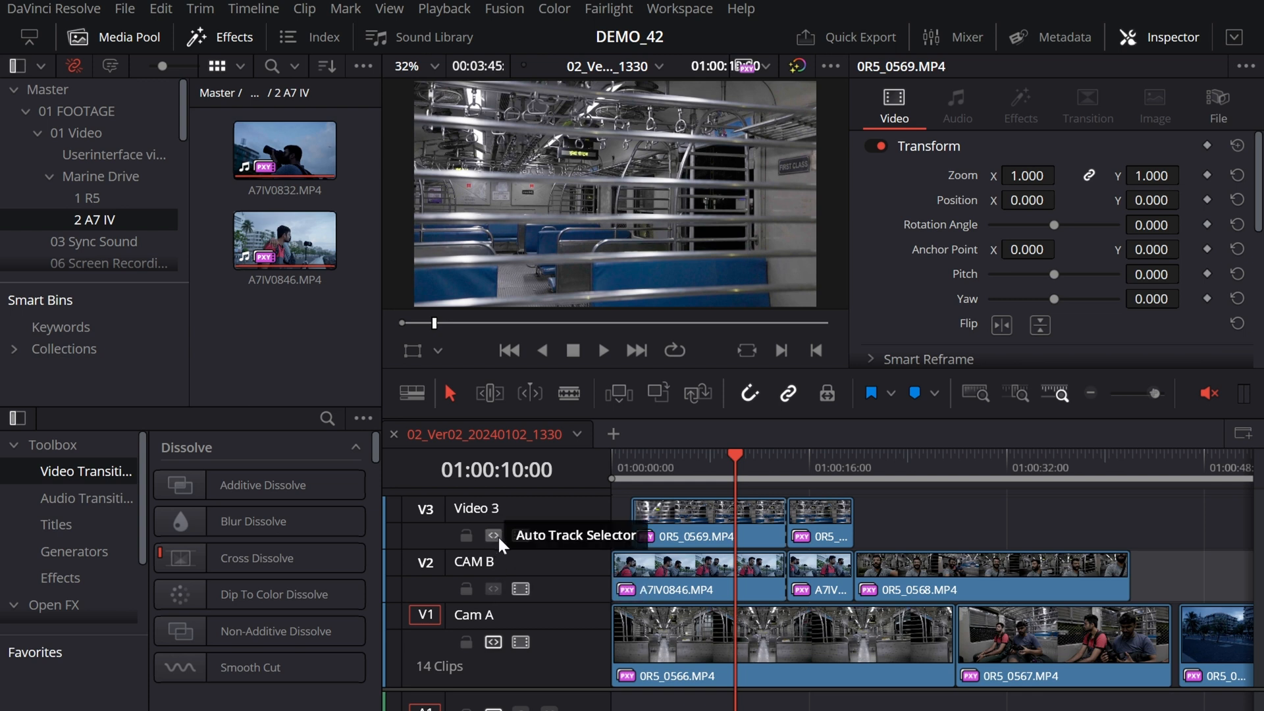
# Step: Split only the 0R5_0566.MP4 clip on the Cam A track at 01:00:07:05
pyautogui.moveTo(815, 468); pyautogui.dragTo(1045, 487)
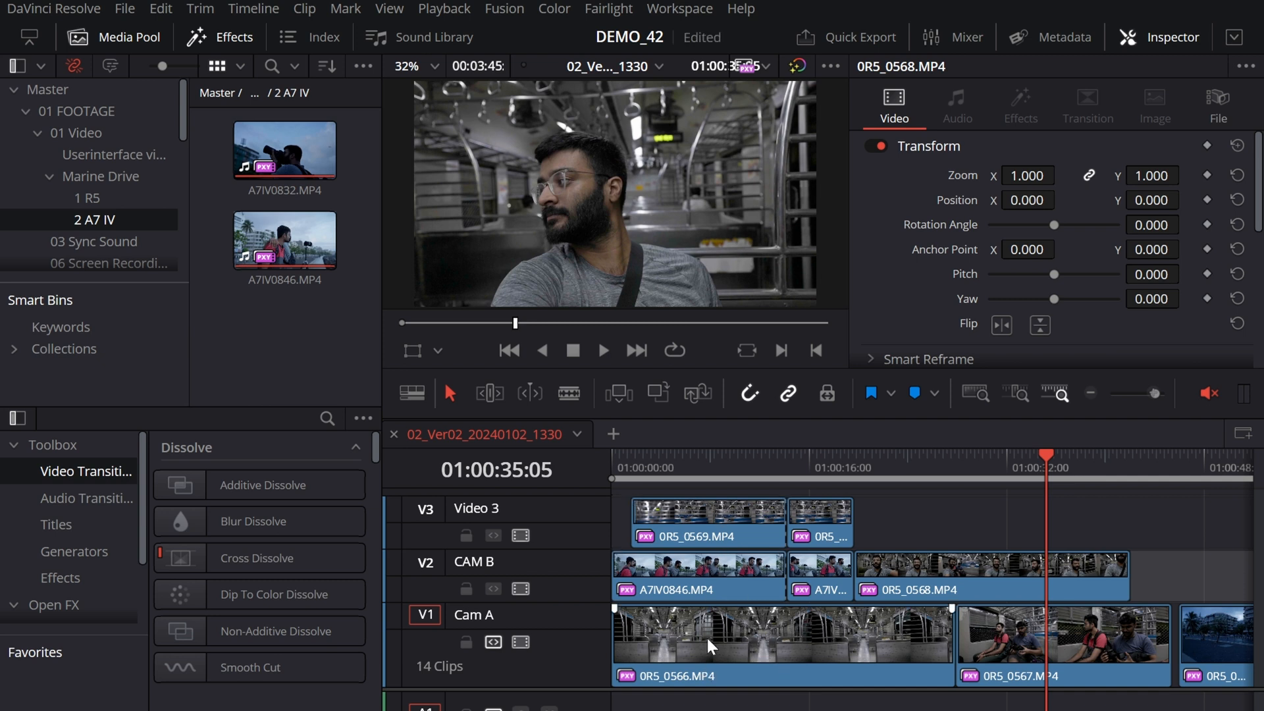
pyautogui.moveTo(1040, 462); pyautogui.dragTo(699, 456)
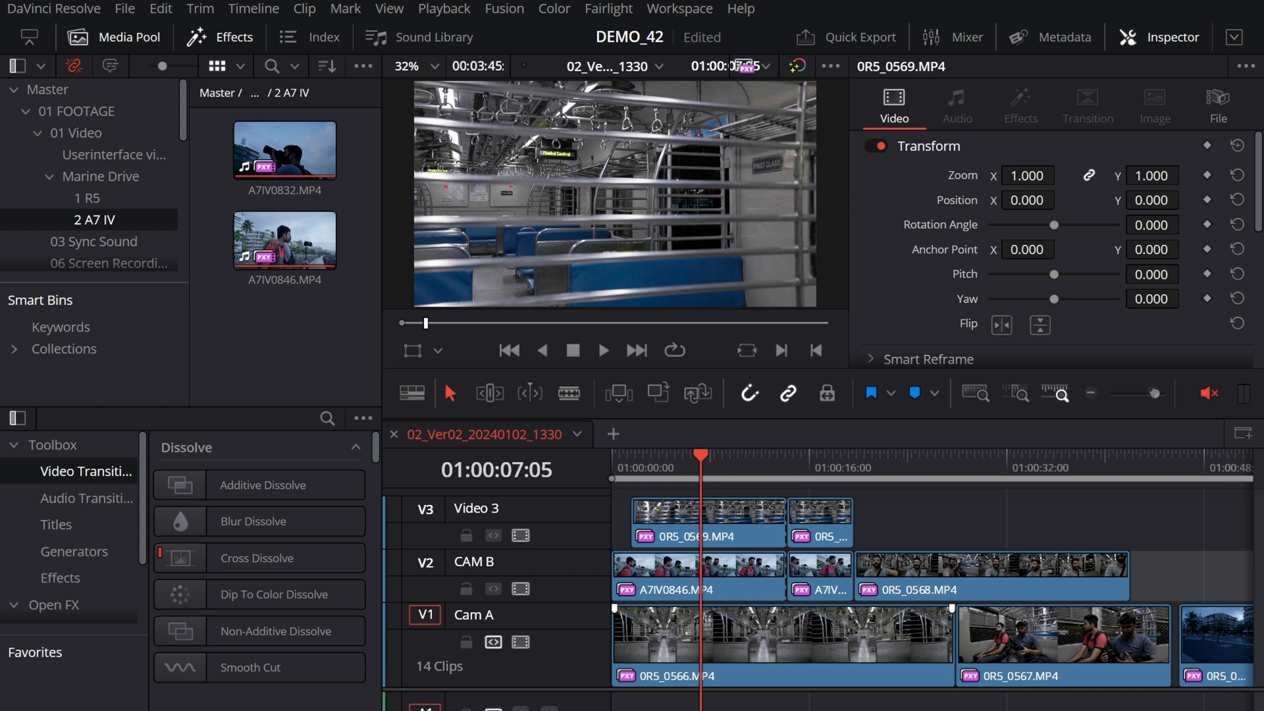
pyautogui.hotkey('ctrl', 'b')
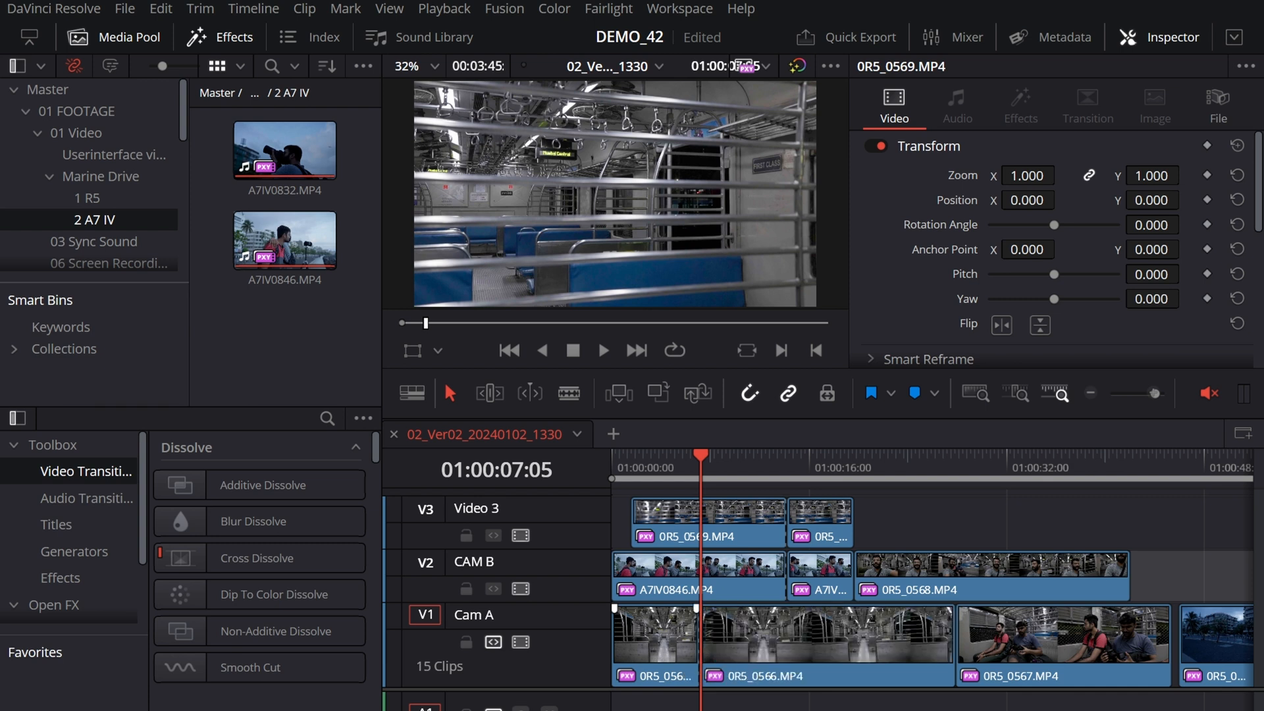
# Step: Copy the first 0R5_0569.MP4 clip on Video 3 and paste it at the end of the Cam A track
pyautogui.moveTo(700, 464); pyautogui.dragTo(760, 465)
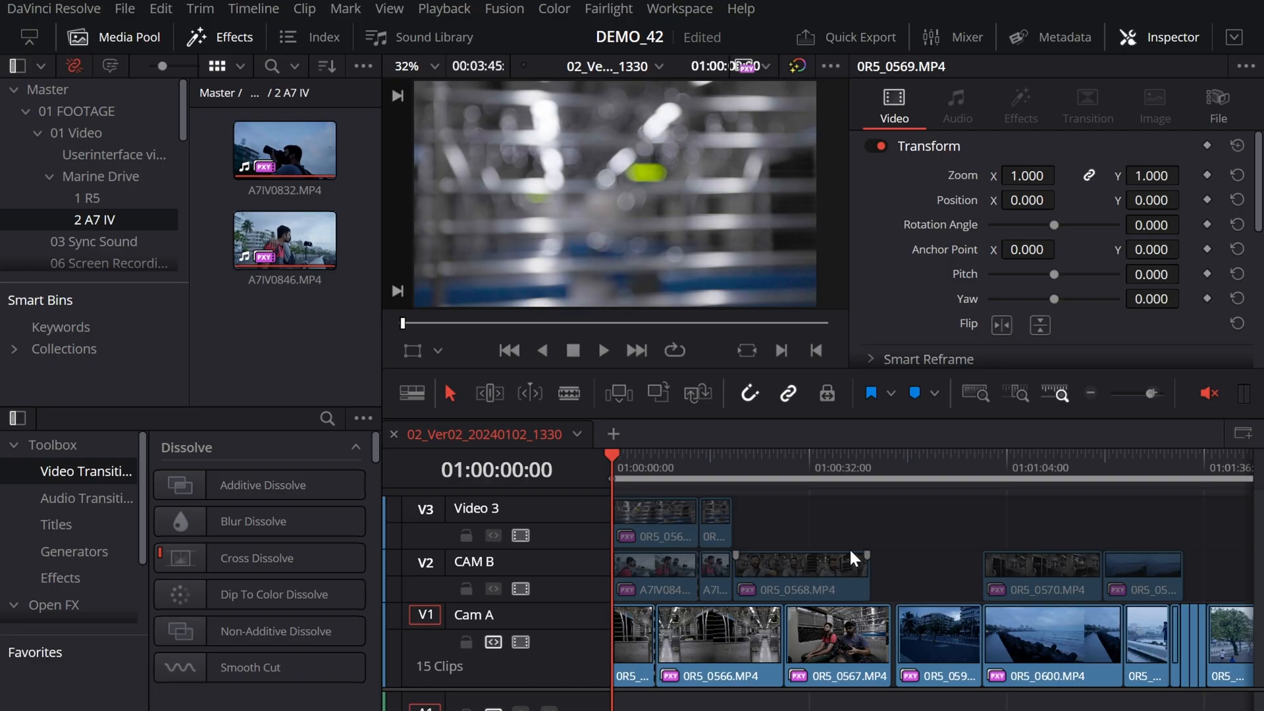
pyautogui.click(670, 520)
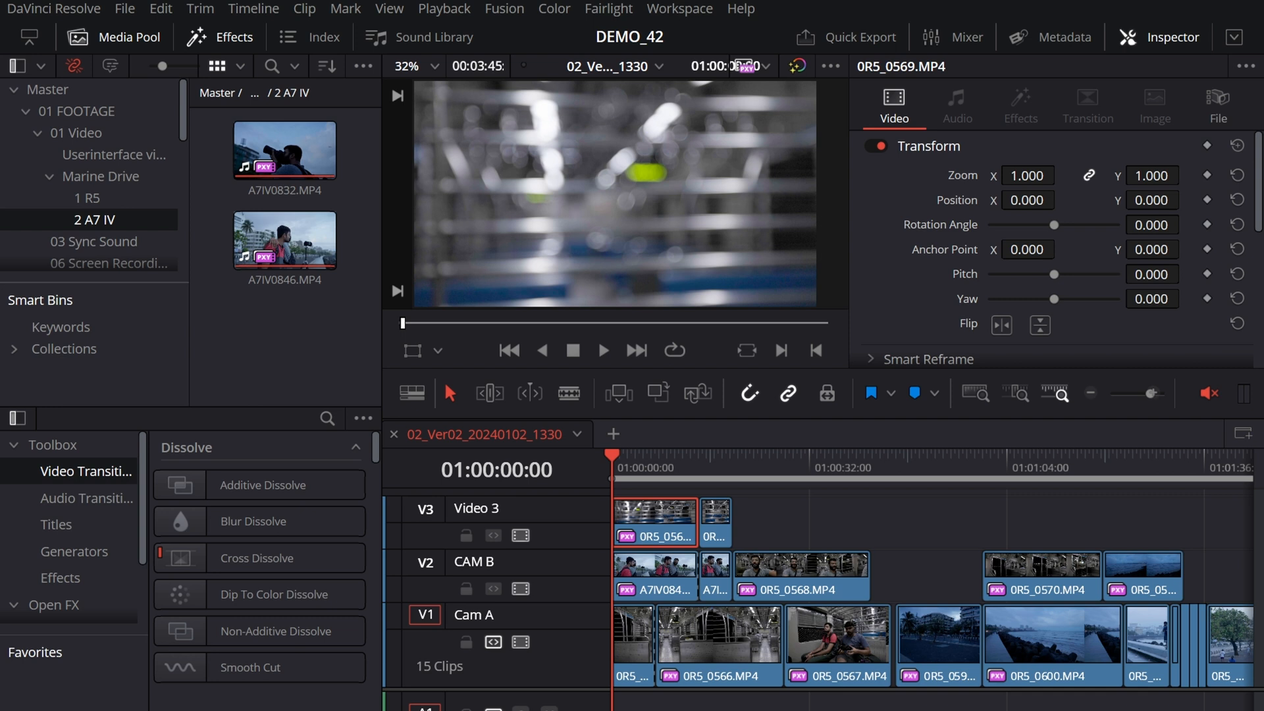
pyautogui.hotkey('ctrl', '-')
pyautogui.hotkey('ctrl', '-')
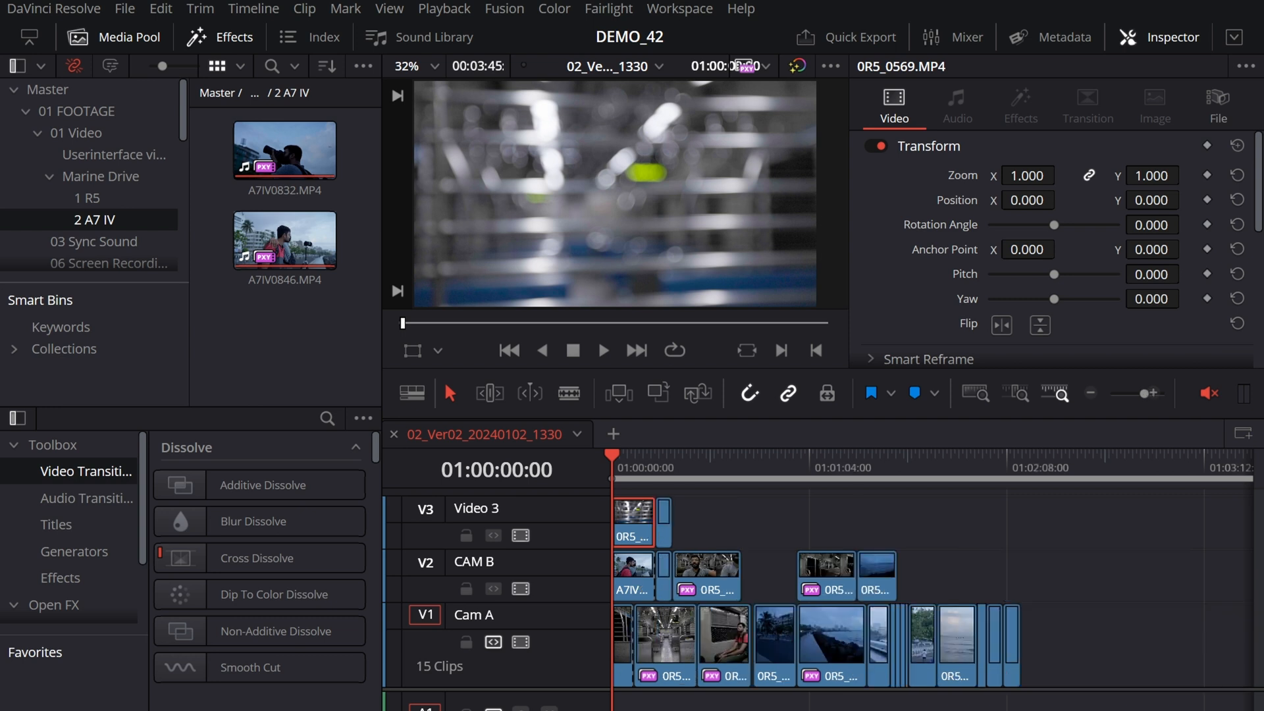
pyautogui.click(840, 476)
pyautogui.hotkey('ctrl', '=')
pyautogui.hotkey('ctrl', '=')
pyautogui.hotkey('ctrl', '=')
pyautogui.moveTo(895, 477); pyautogui.dragTo(760, 487)
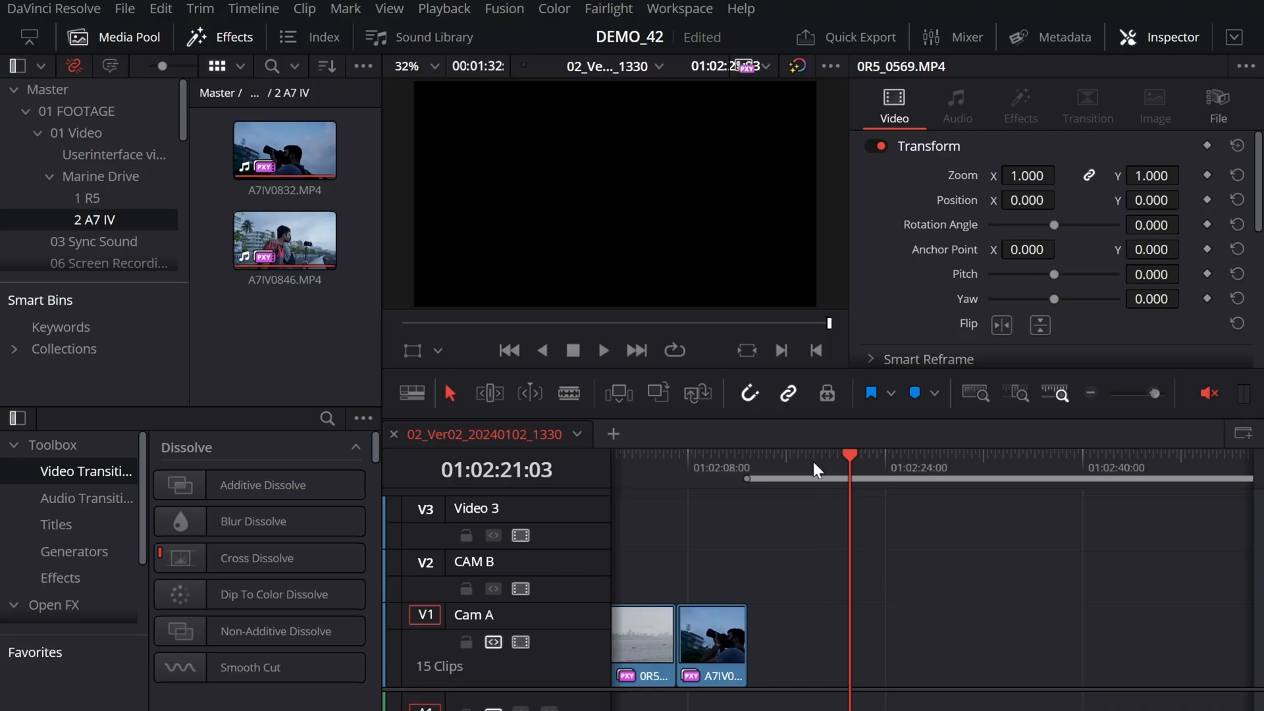
pyautogui.hotkey('shift', 'F12')
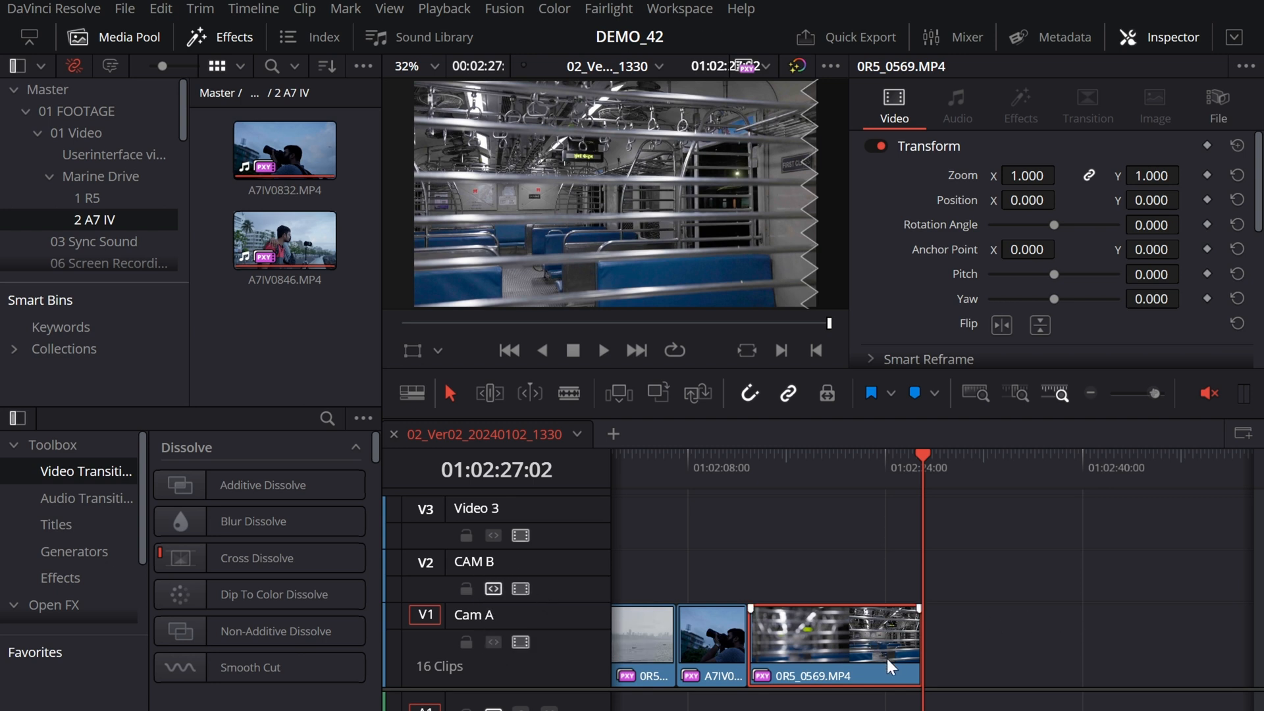
# Step: Paste the copied 0R5_0569.MP4 clip onto the CAM B track at 01:02:12:21, directly above the Cam A copy
pyautogui.click(749, 472)
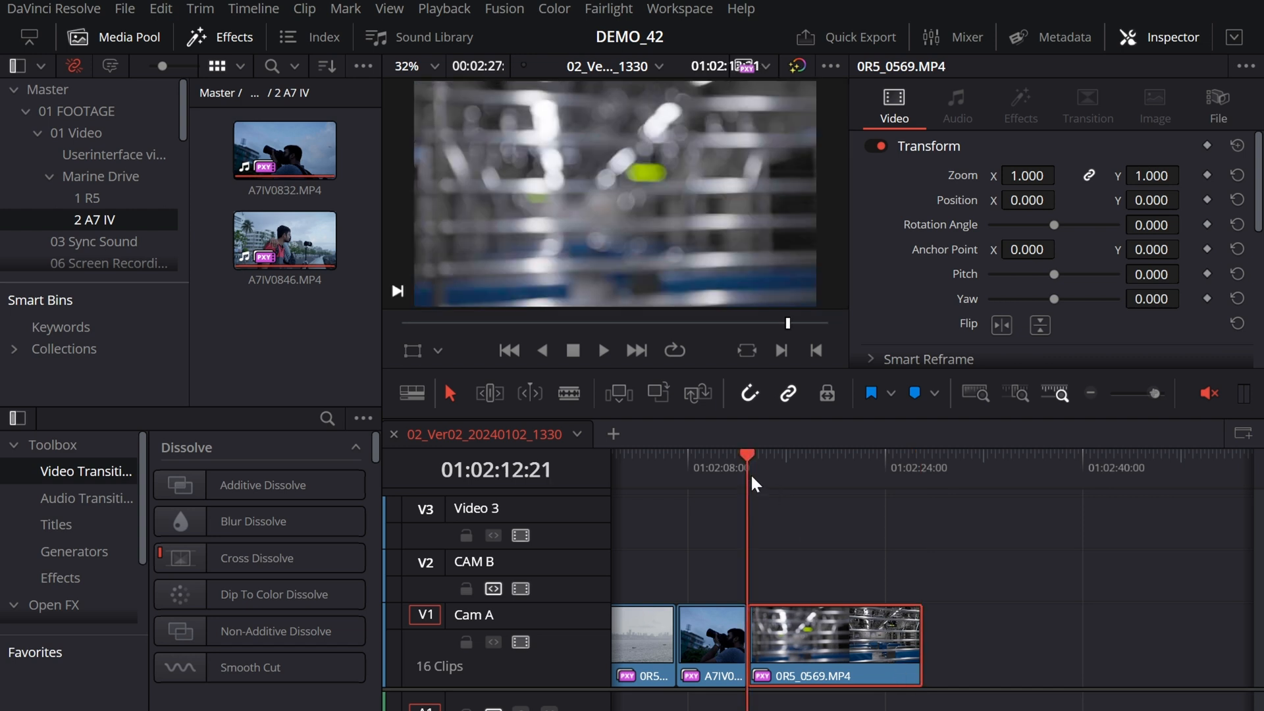
pyautogui.hotkey('ctrl', 'v')
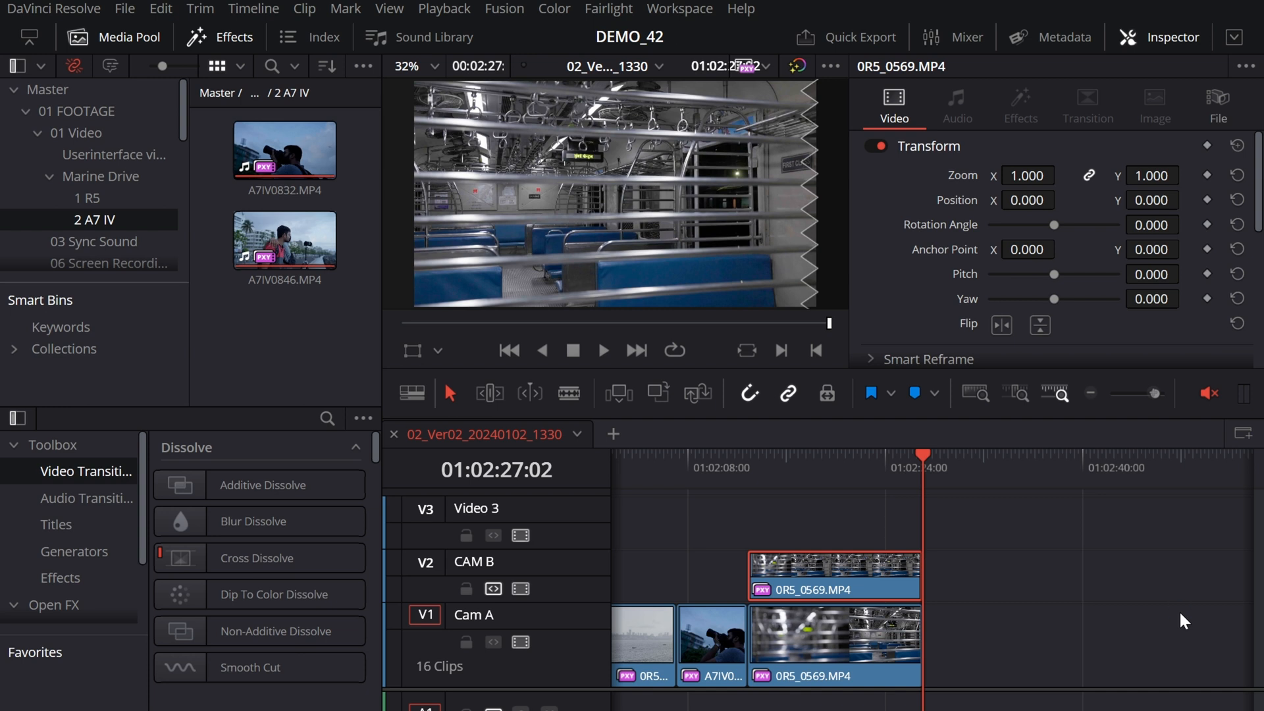
# Step: Disable the CAM B video track to preview the frame at 01:00:34:17 without it, and enable the track again
pyautogui.hotkey('shift', 'z')
pyautogui.press('Home')
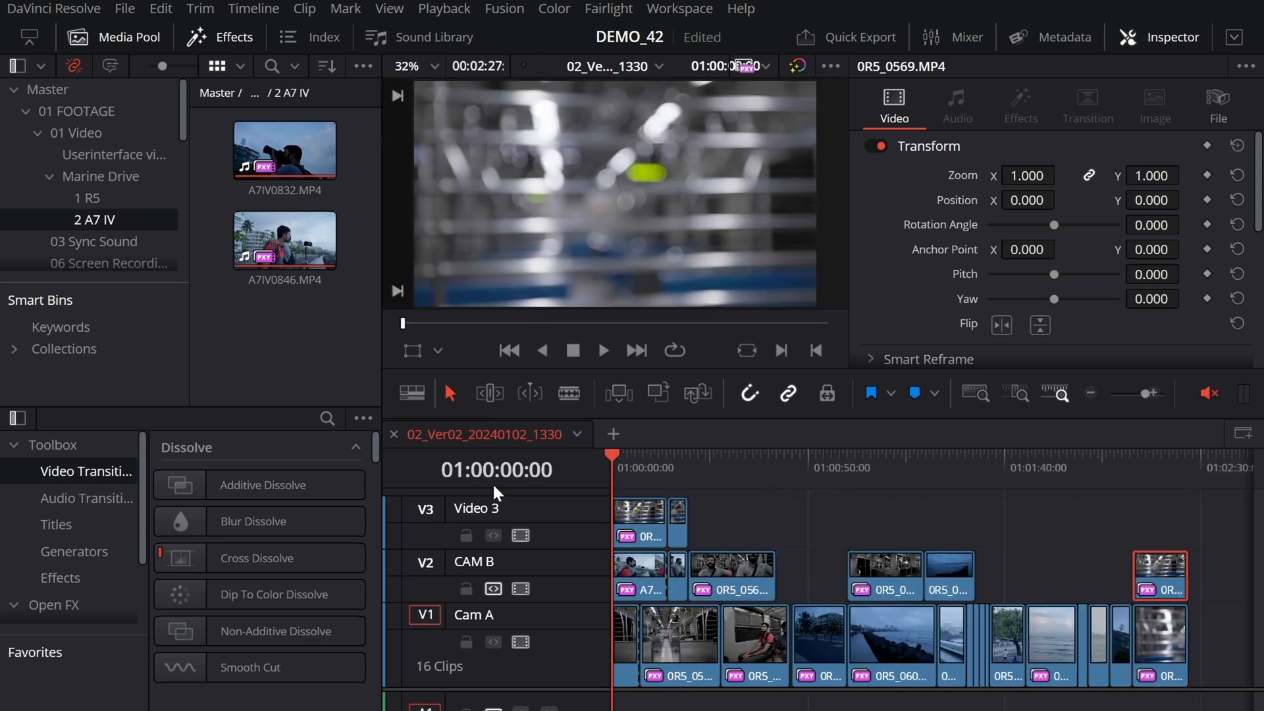
pyautogui.click(520, 587)
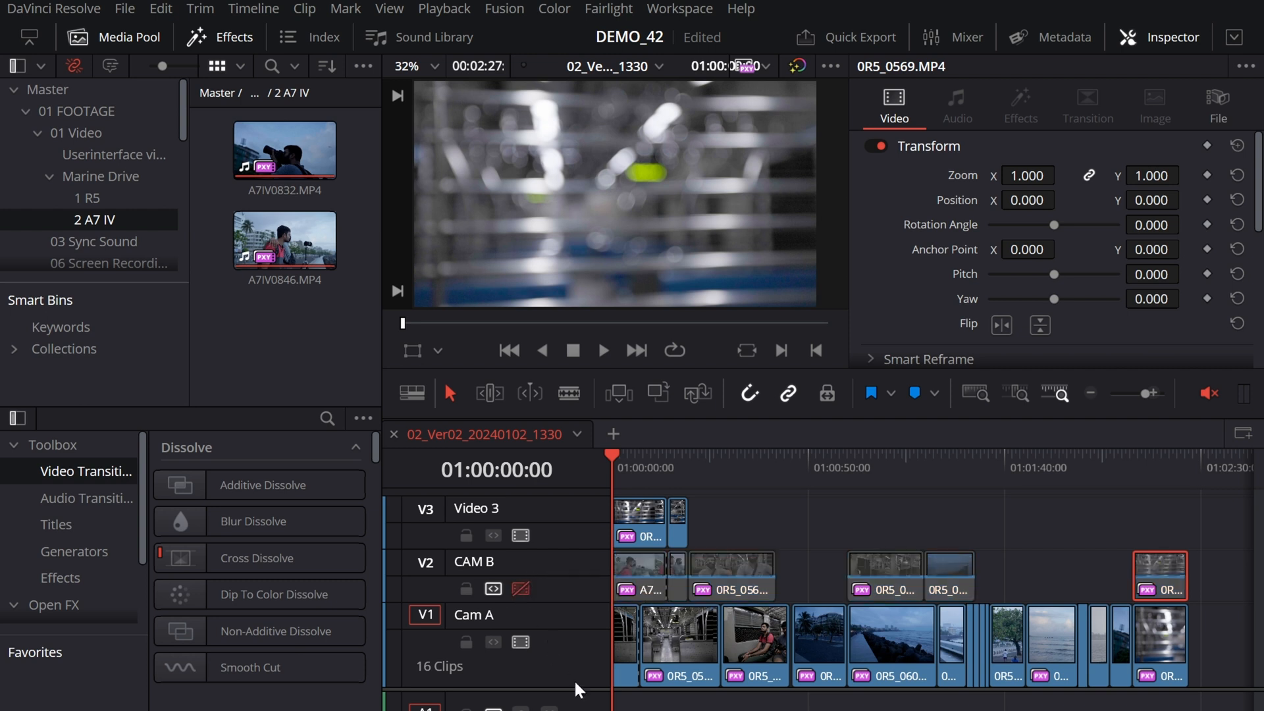
pyautogui.moveTo(691, 461); pyautogui.dragTo(748, 472)
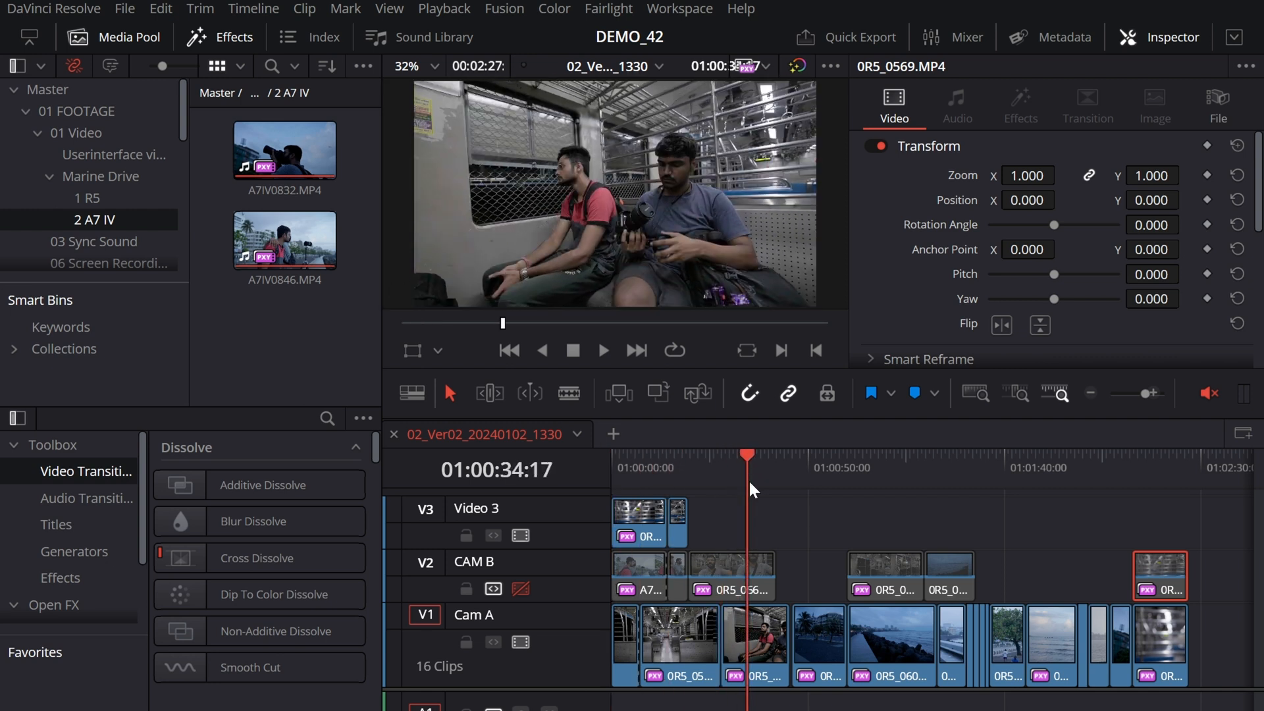
pyautogui.hotkey('shift', 'z')
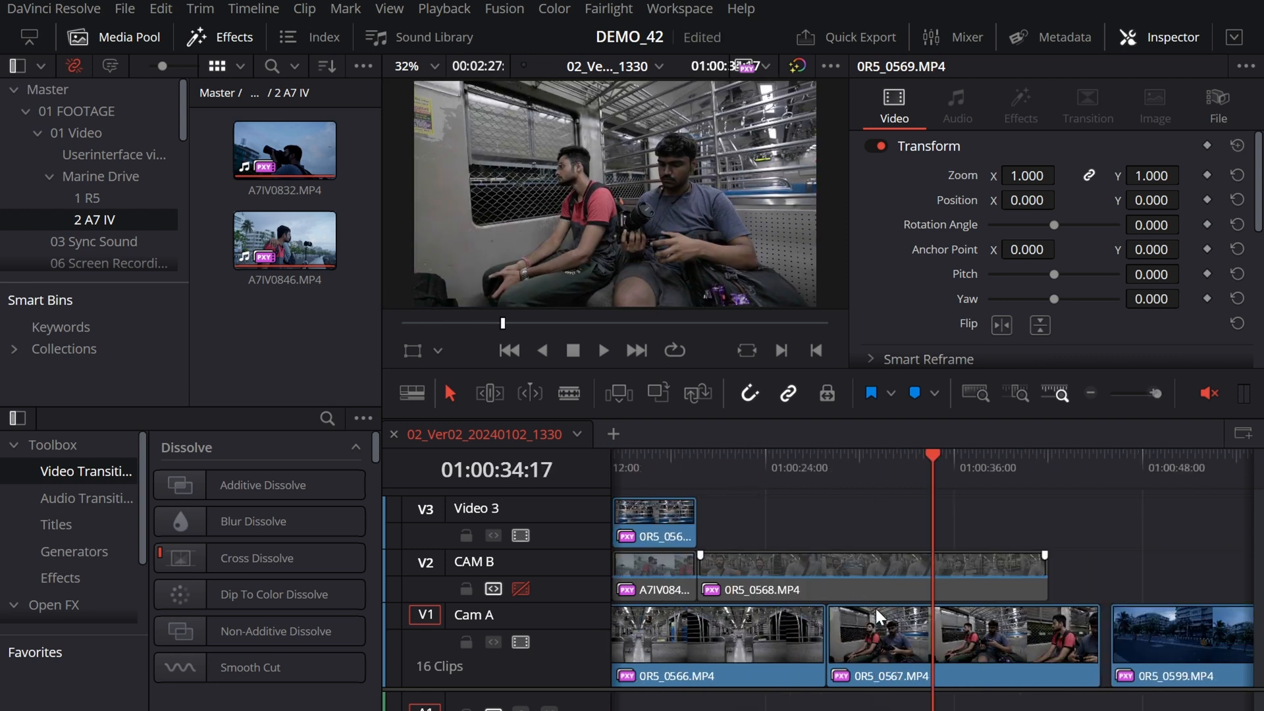
pyautogui.click(521, 587)
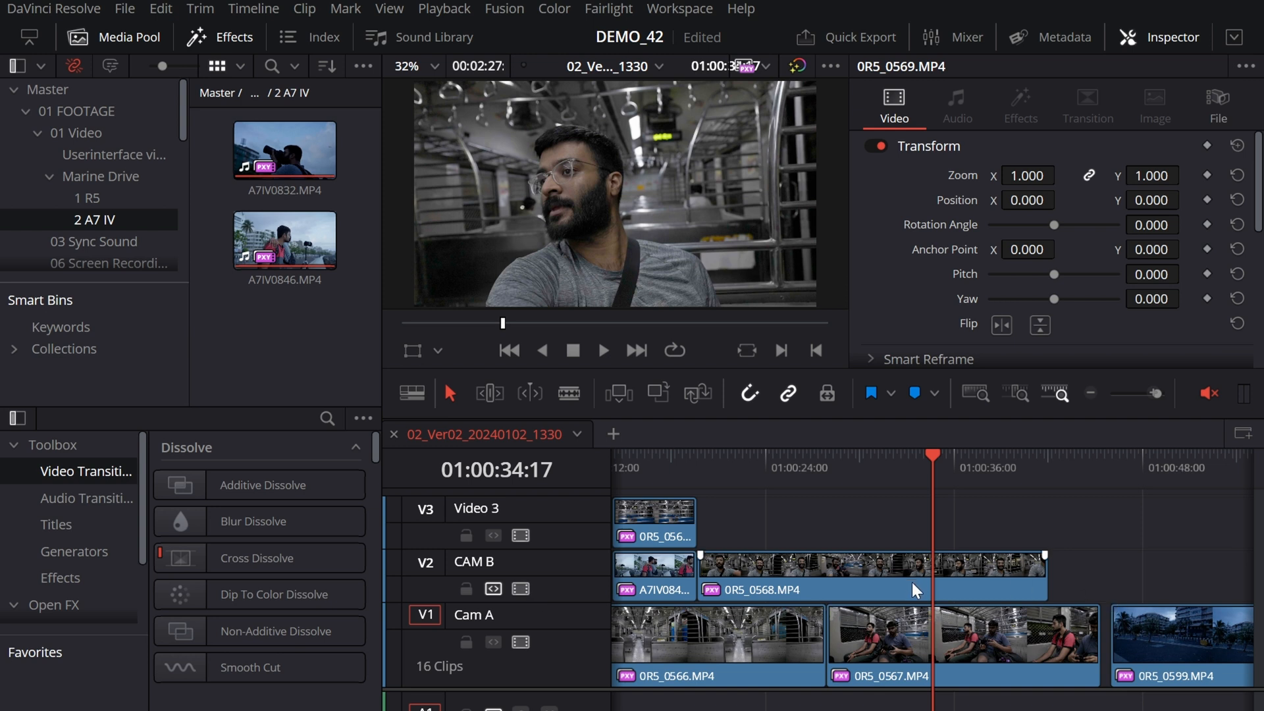
# Step: Disable only the 0R5_0568.MP4 clip on the CAM B track and enable it again
pyautogui.click(910, 582)
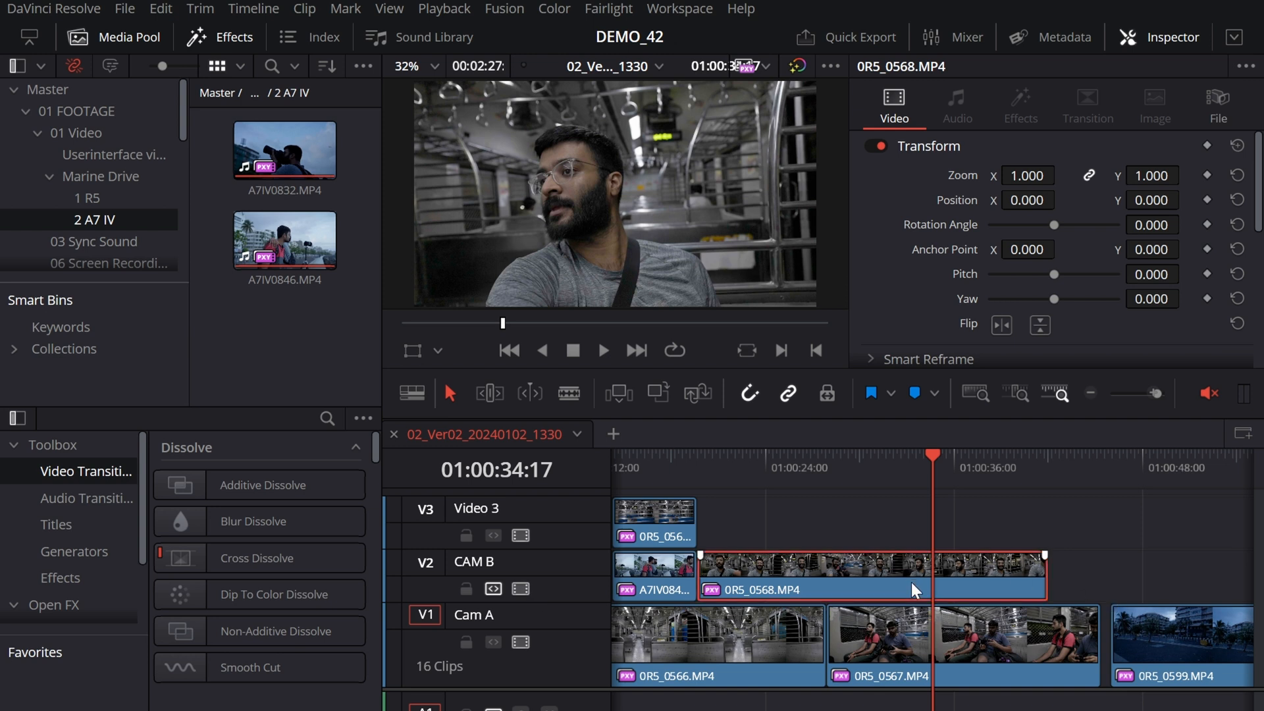
pyautogui.press('d')
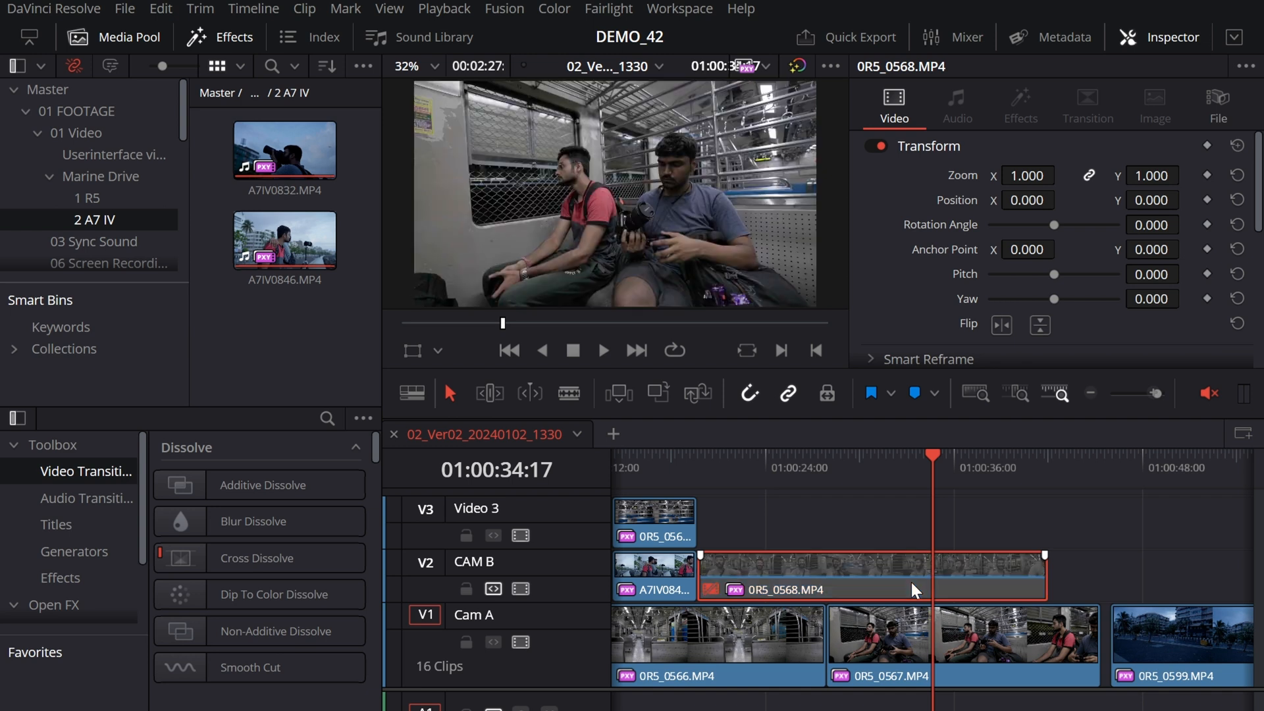
pyautogui.press('d')
pyautogui.hotkey('shift', 'z')
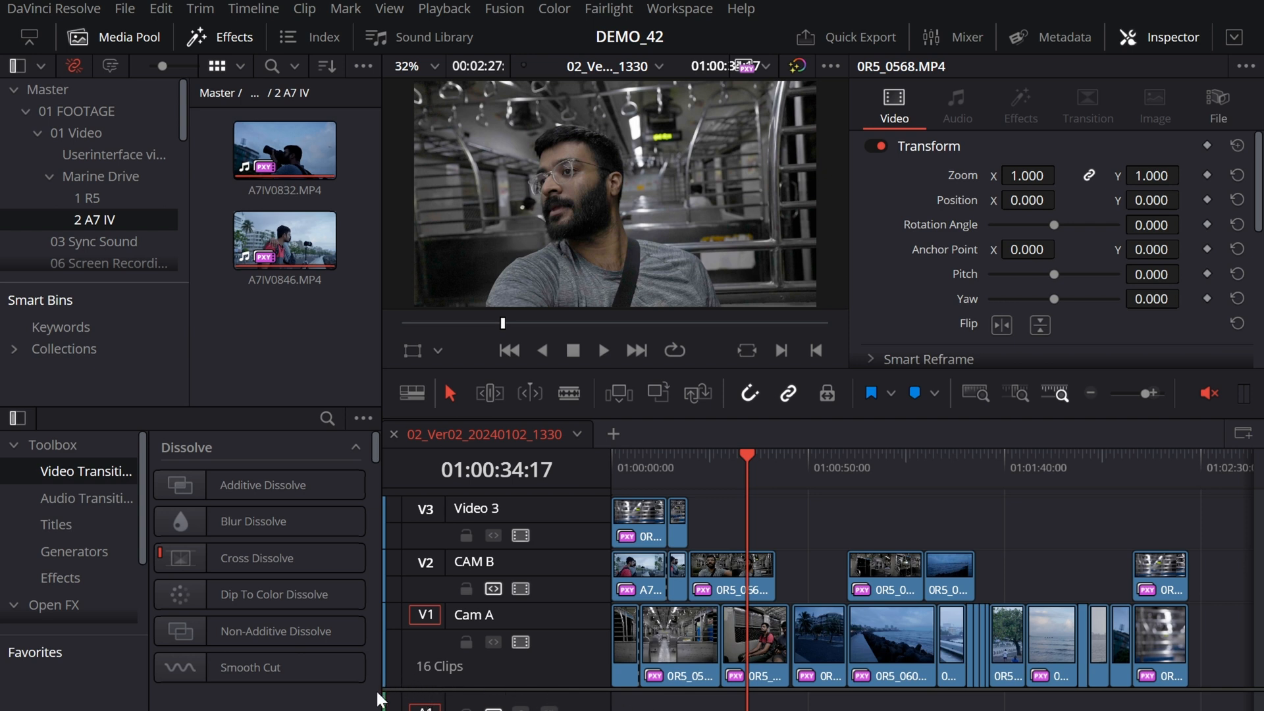
# Step: Resize the height of all video tracks together and make the Cam A track individually taller
pyautogui.moveTo(464, 689); pyautogui.dragTo(527, 706)
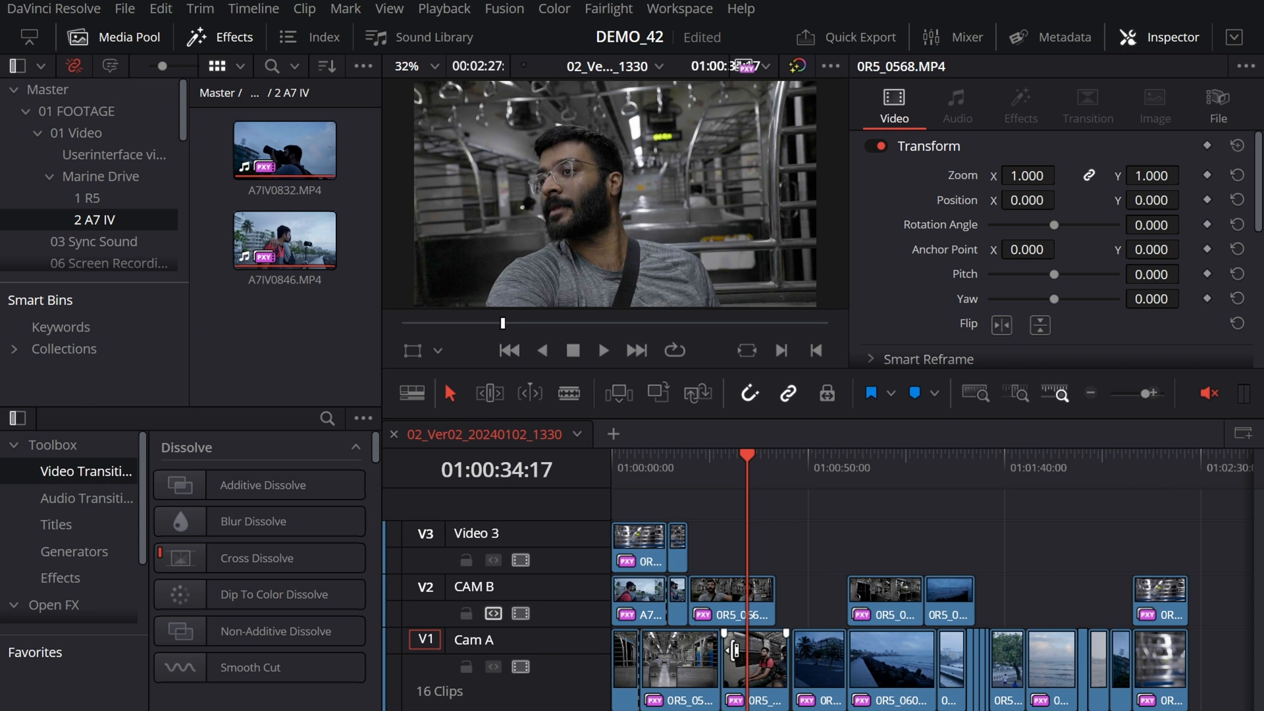
pyautogui.scroll(-5, 773, 613)
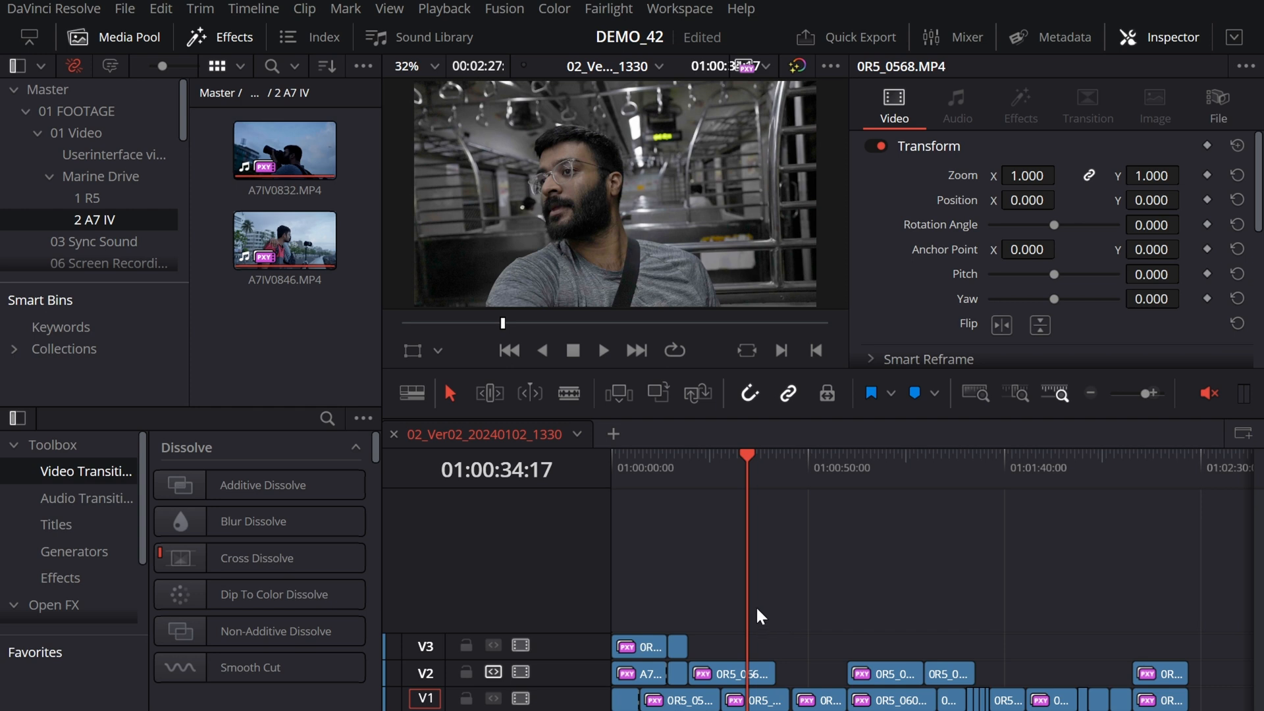
pyautogui.scroll(5, 759, 611)
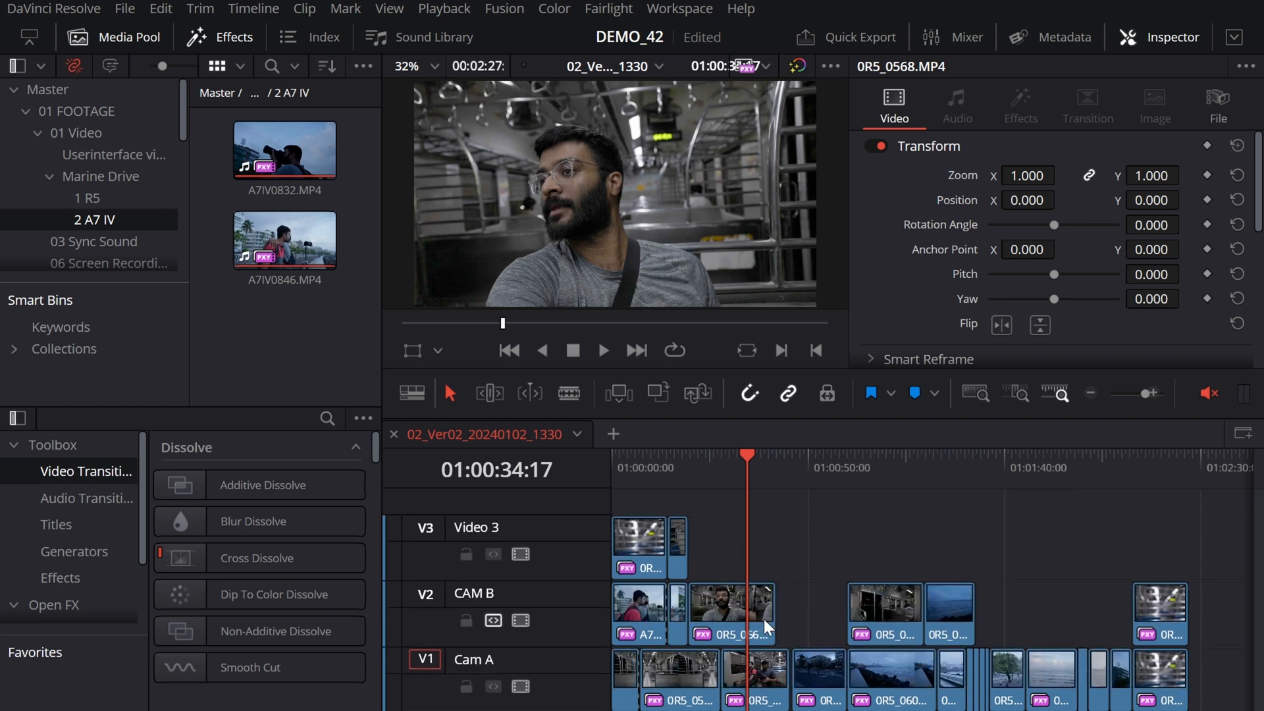
pyautogui.scroll(1, 763, 619)
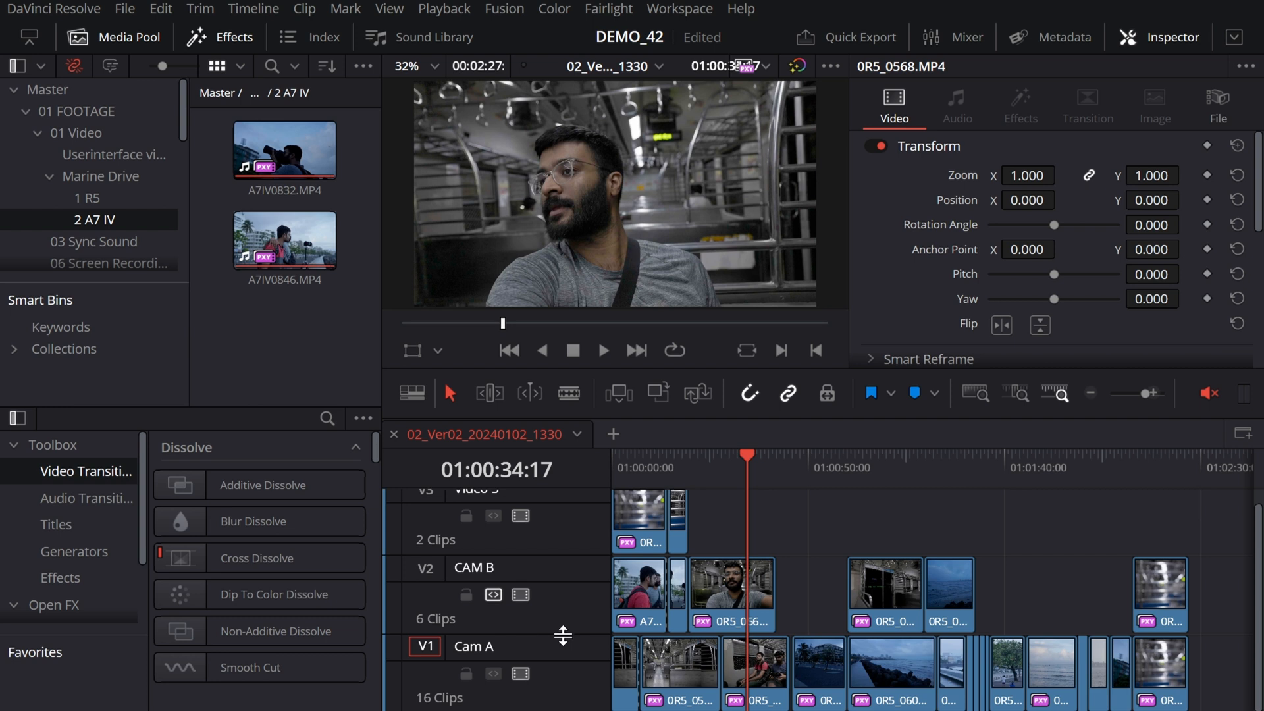
pyautogui.moveTo(562, 635); pyautogui.dragTo(565, 549)
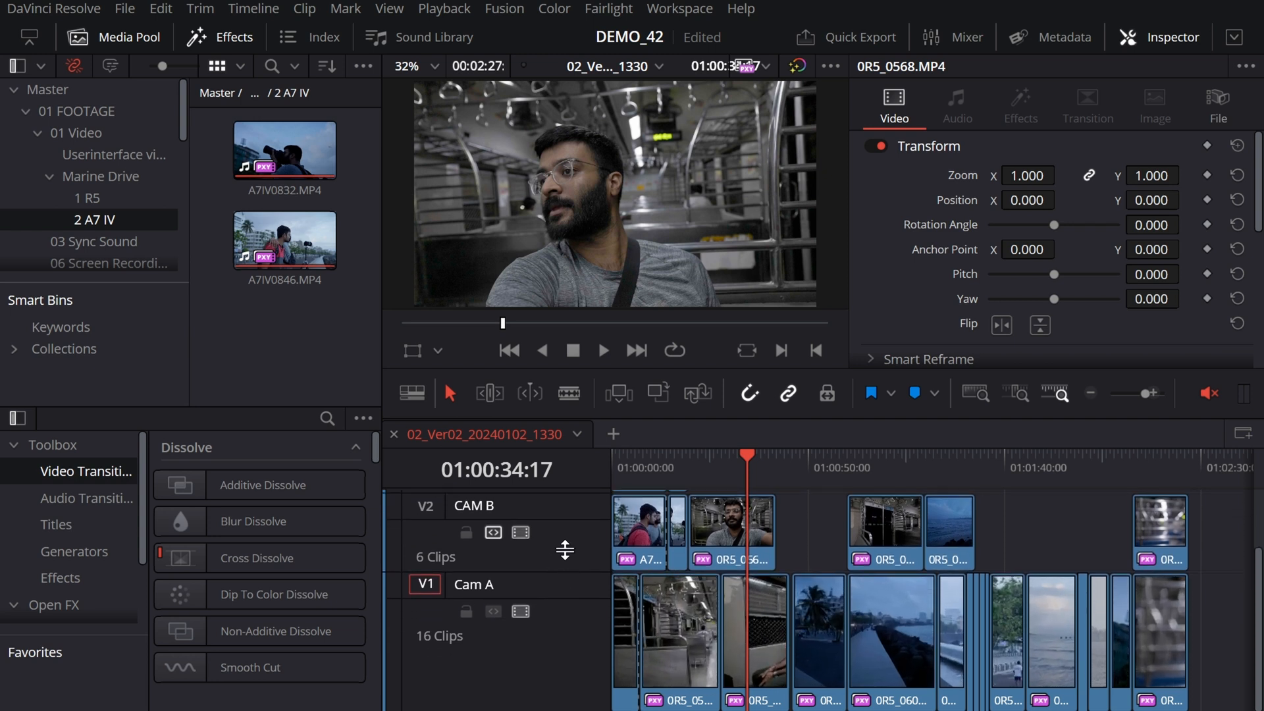
pyautogui.scroll(3, 627, 681)
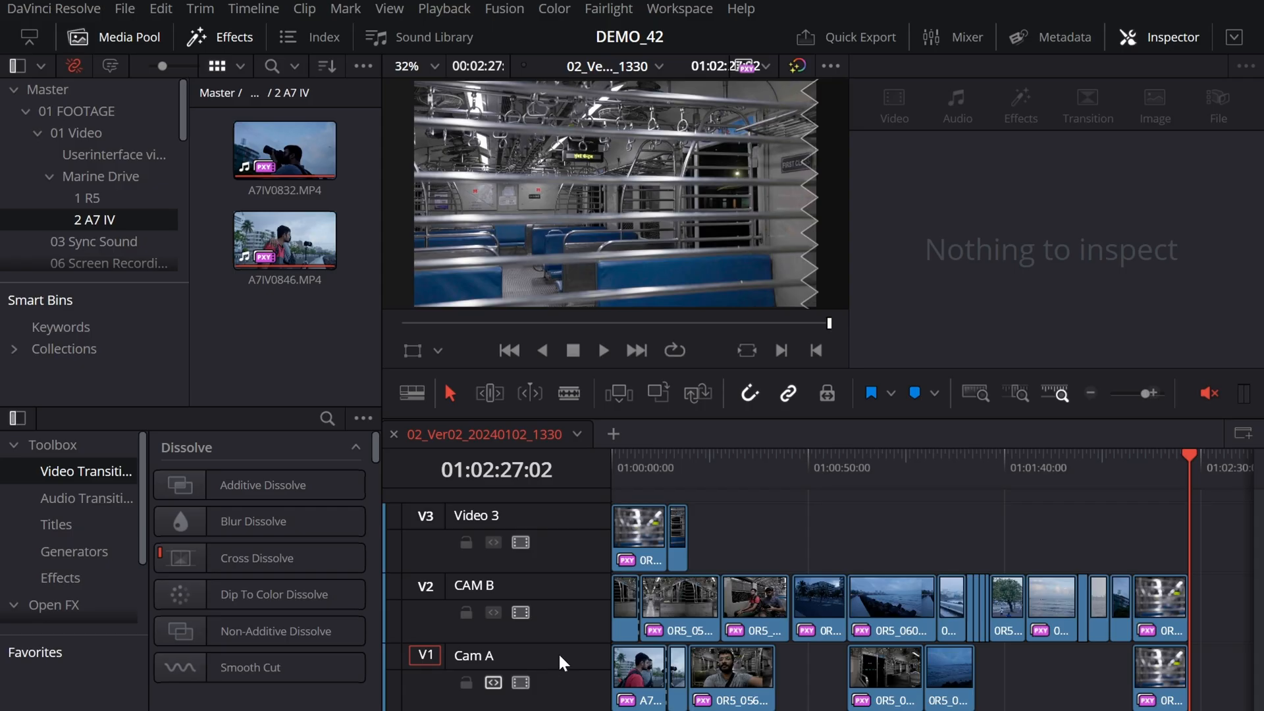
# Step: Move the Cam A track up above the CAM B track
pyautogui.rightClick(558, 651)
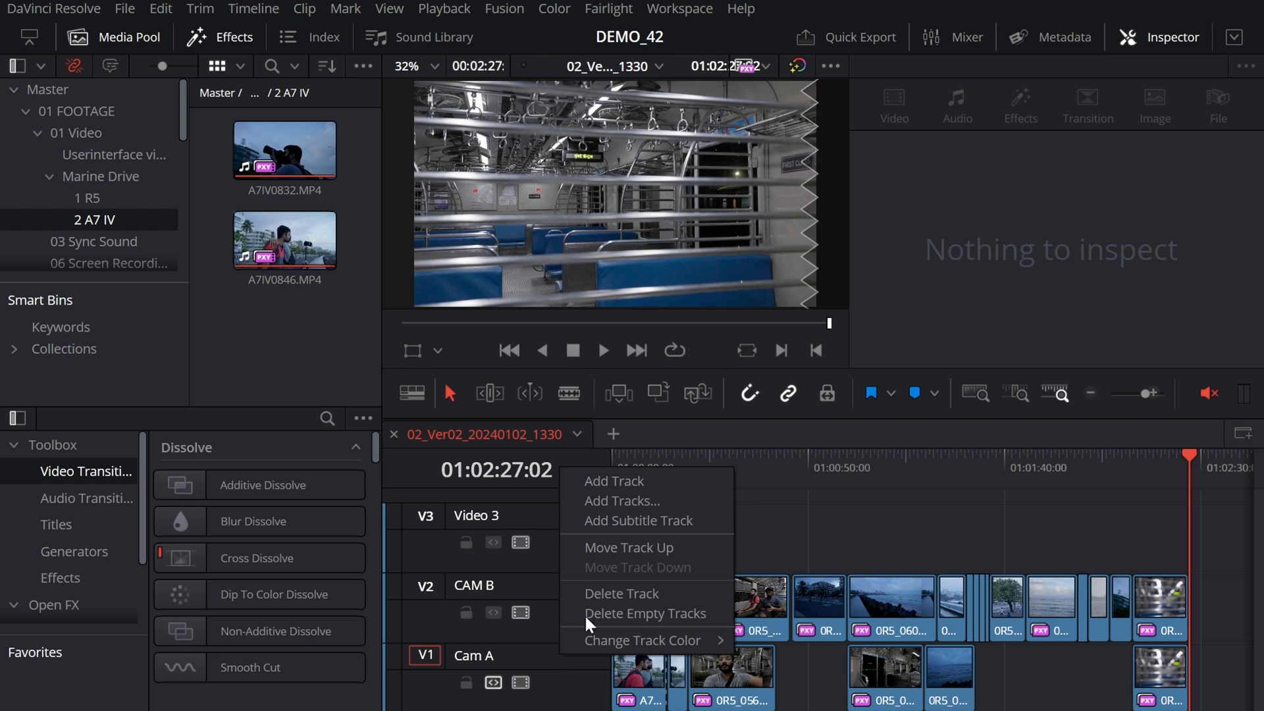
pyautogui.click(638, 550)
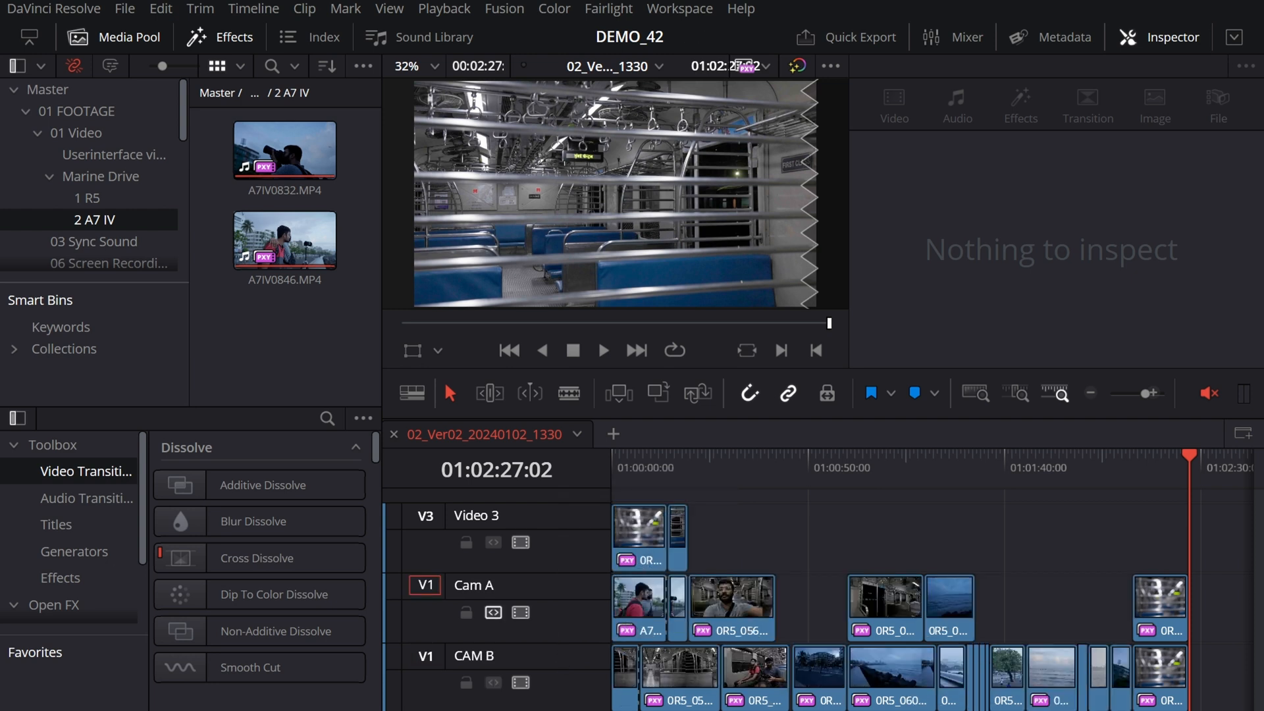
# Step: Change the Cam A video track's color to Tan
pyautogui.rightClick(574, 592)
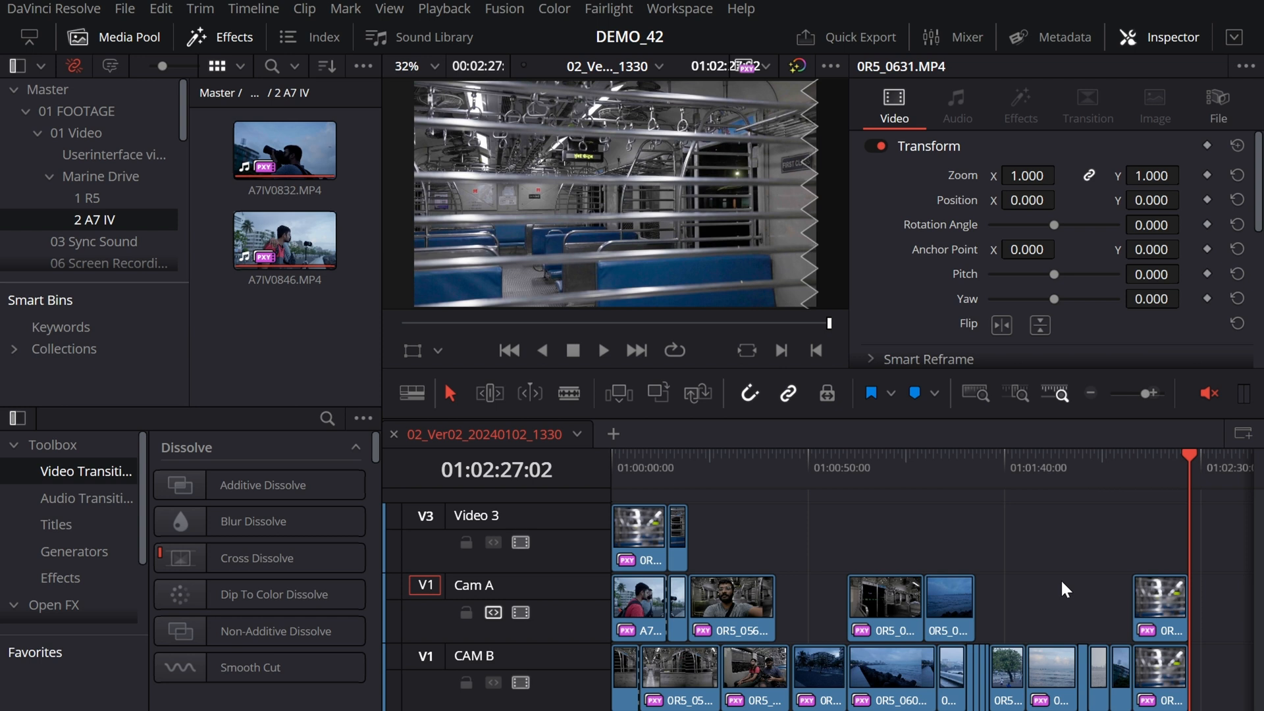
pyautogui.click(1059, 579)
pyautogui.click(899, 600)
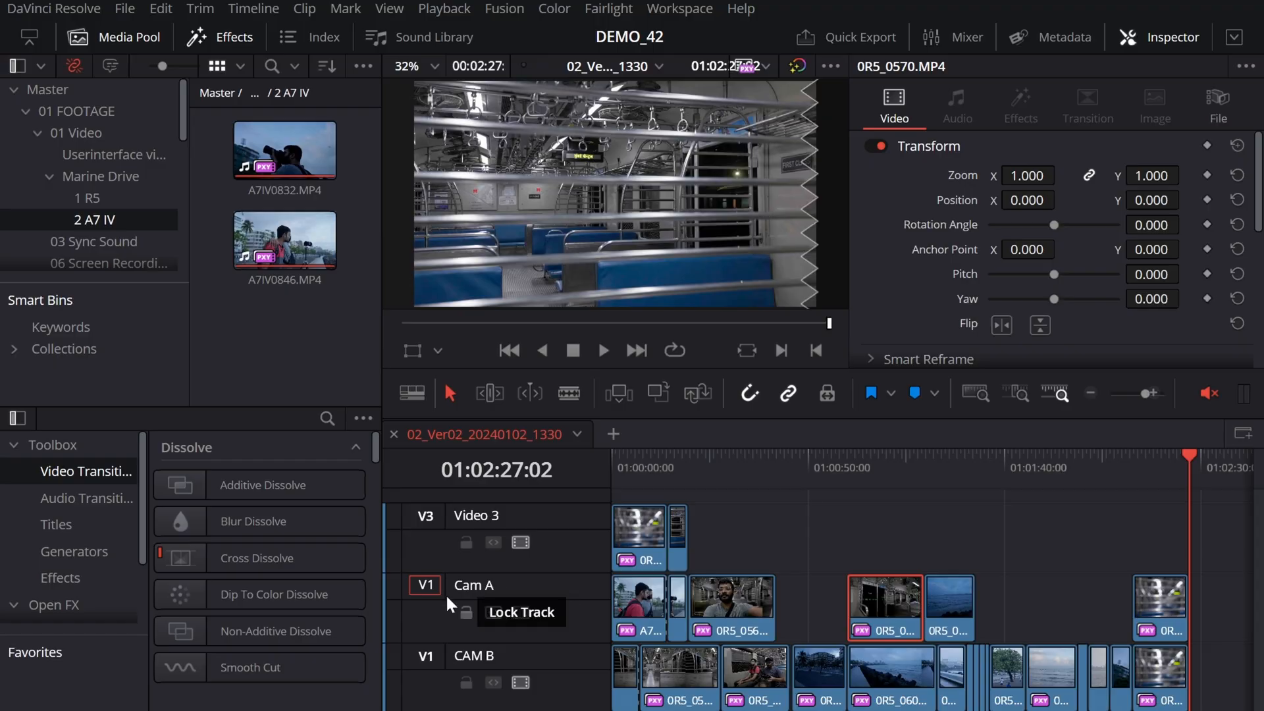
pyautogui.rightClick(588, 594)
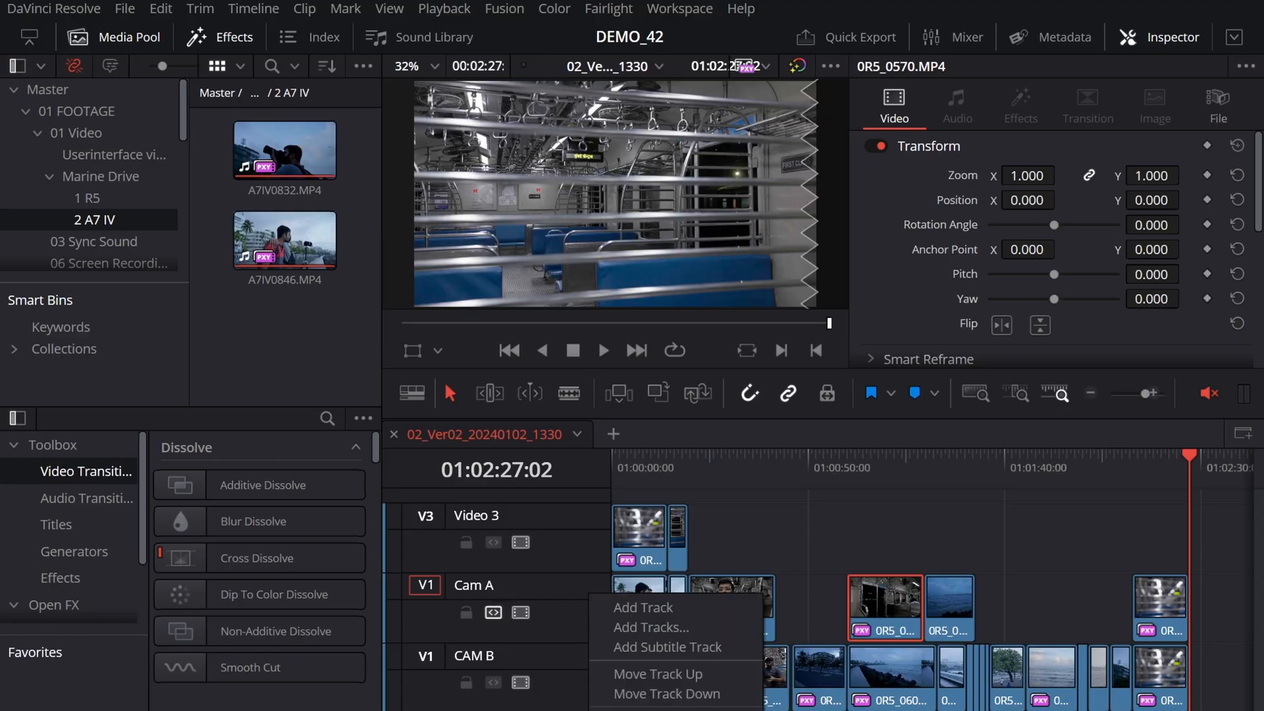
pyautogui.moveTo(675, 709)
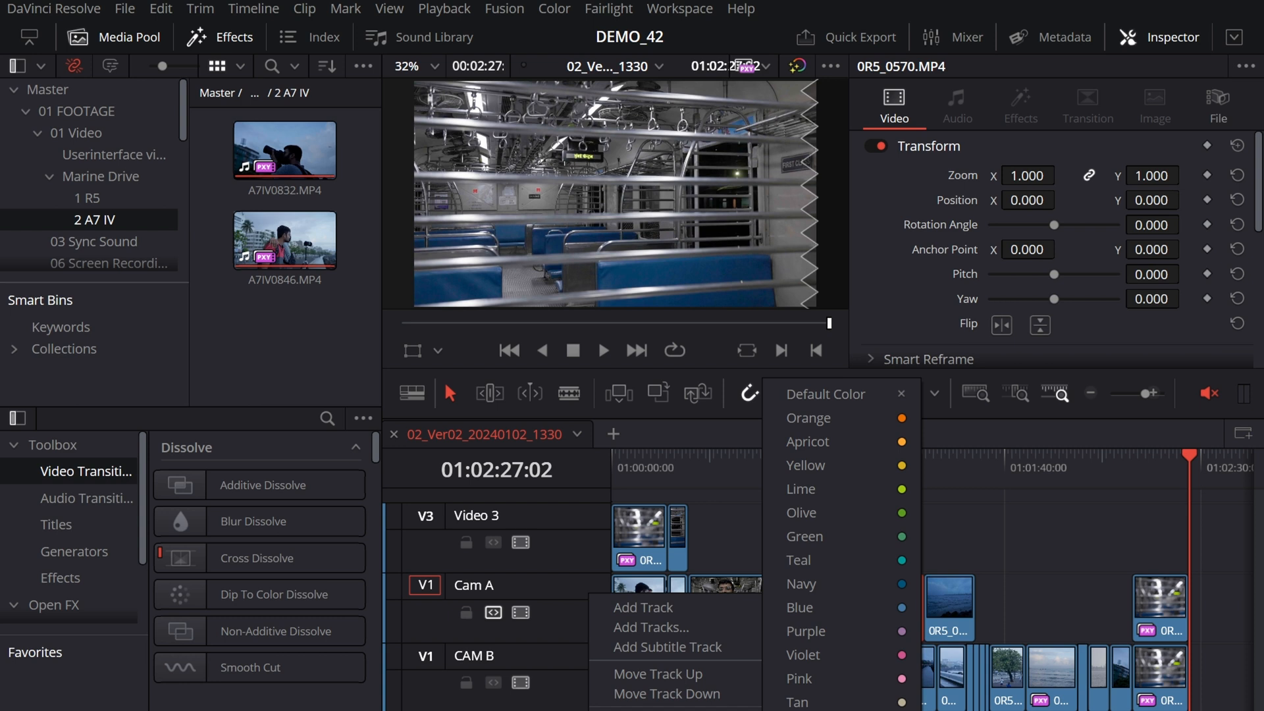
pyautogui.click(797, 701)
pyautogui.click(1033, 585)
pyautogui.moveTo(1237, 608); pyautogui.dragTo(604, 614)
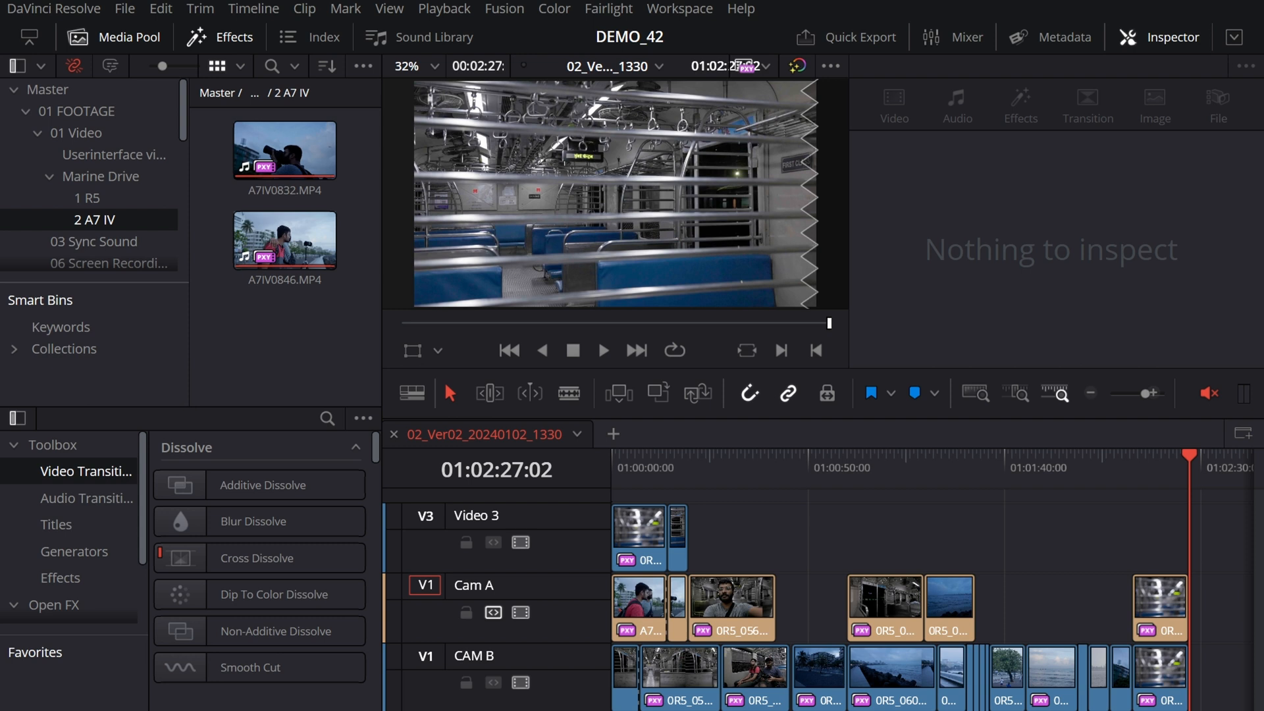
pyautogui.click(879, 608)
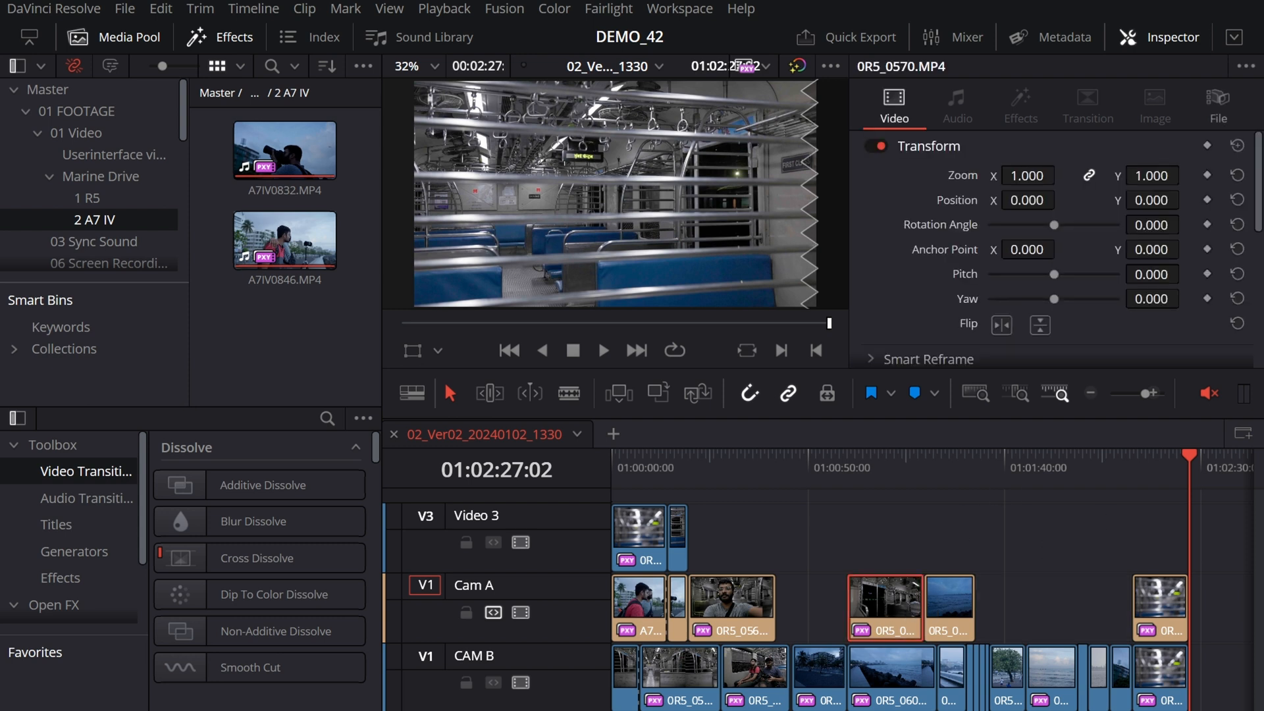
pyautogui.hotkey('alt', '7')
pyautogui.click(1014, 608)
pyautogui.click(866, 599)
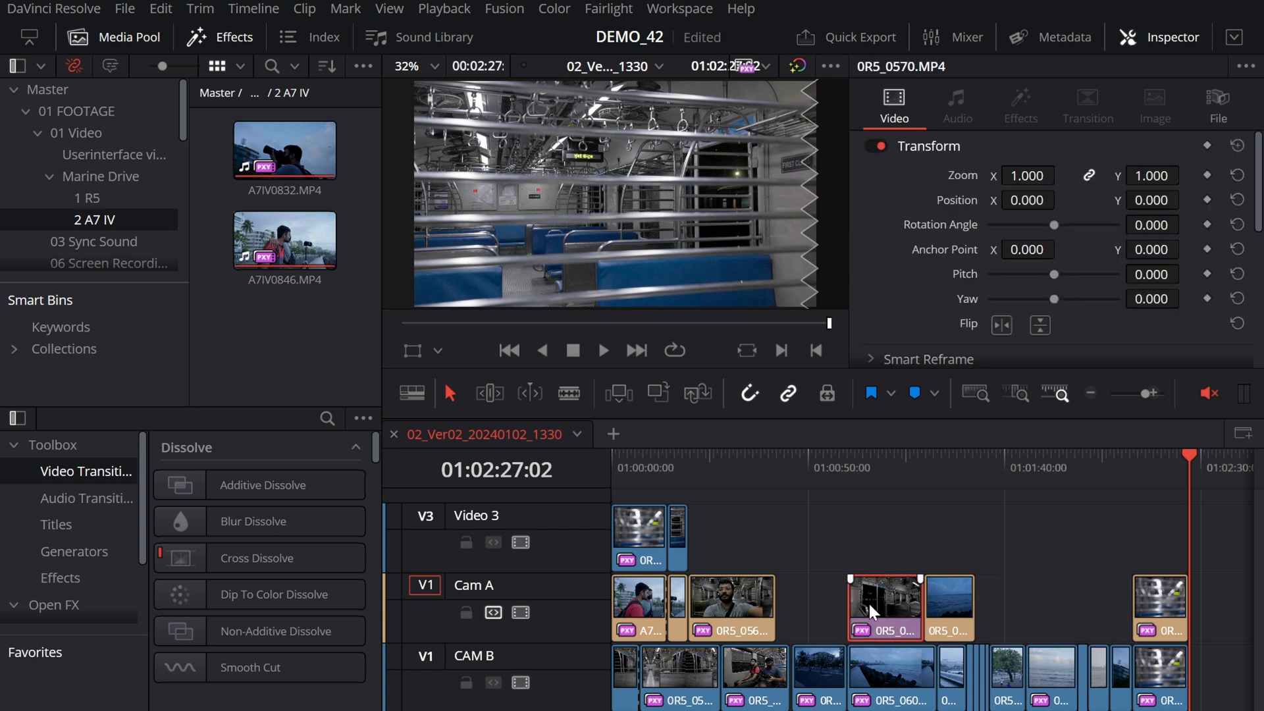
pyautogui.click(1046, 607)
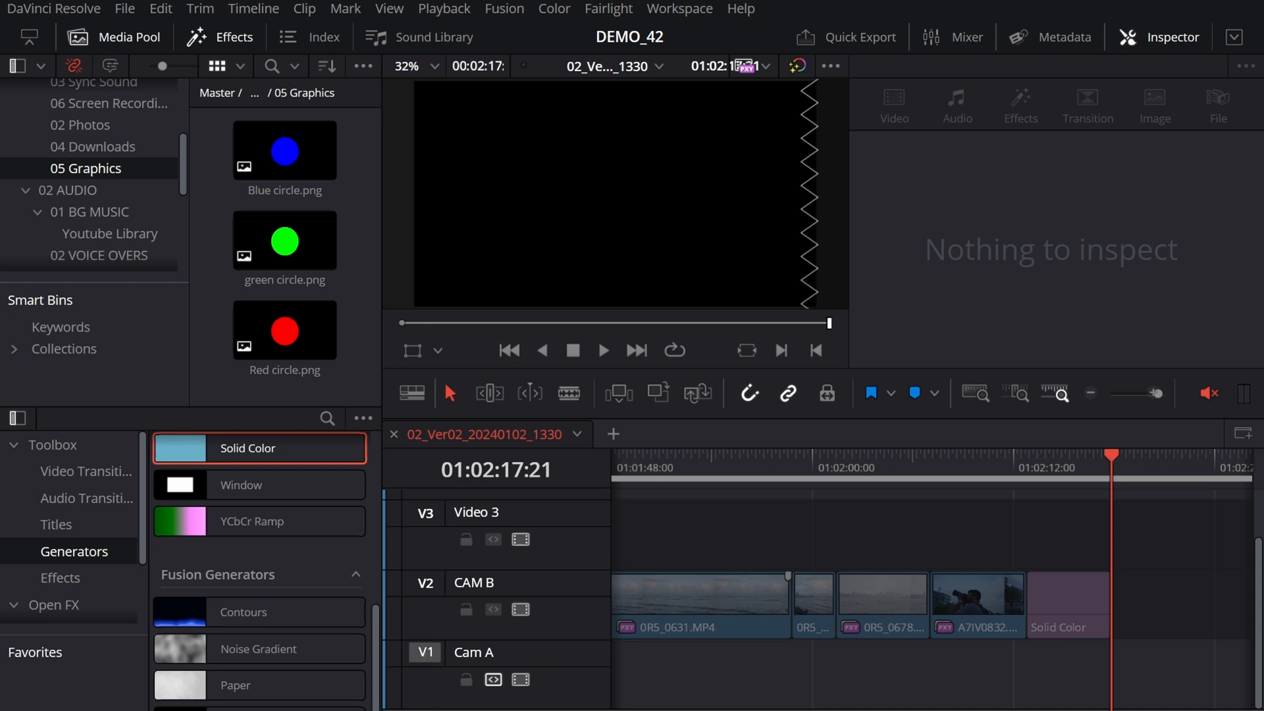
# Step: Try to place Red circle.png and green circle.png on the Cam A track with its destination control switched off
pyautogui.click(430, 591)
pyautogui.click(429, 653)
pyautogui.click(312, 359)
pyautogui.moveTo(312, 359); pyautogui.dragTo(1001, 682)
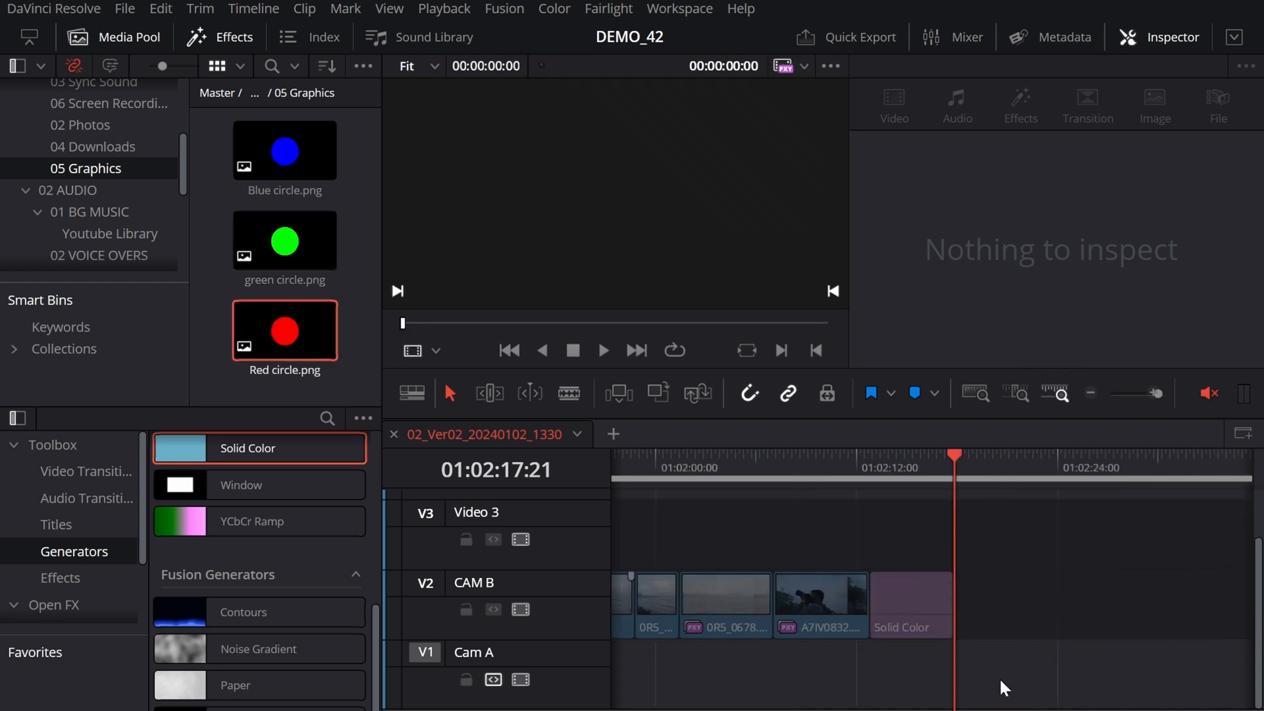
pyautogui.moveTo(274, 277); pyautogui.dragTo(1011, 679)
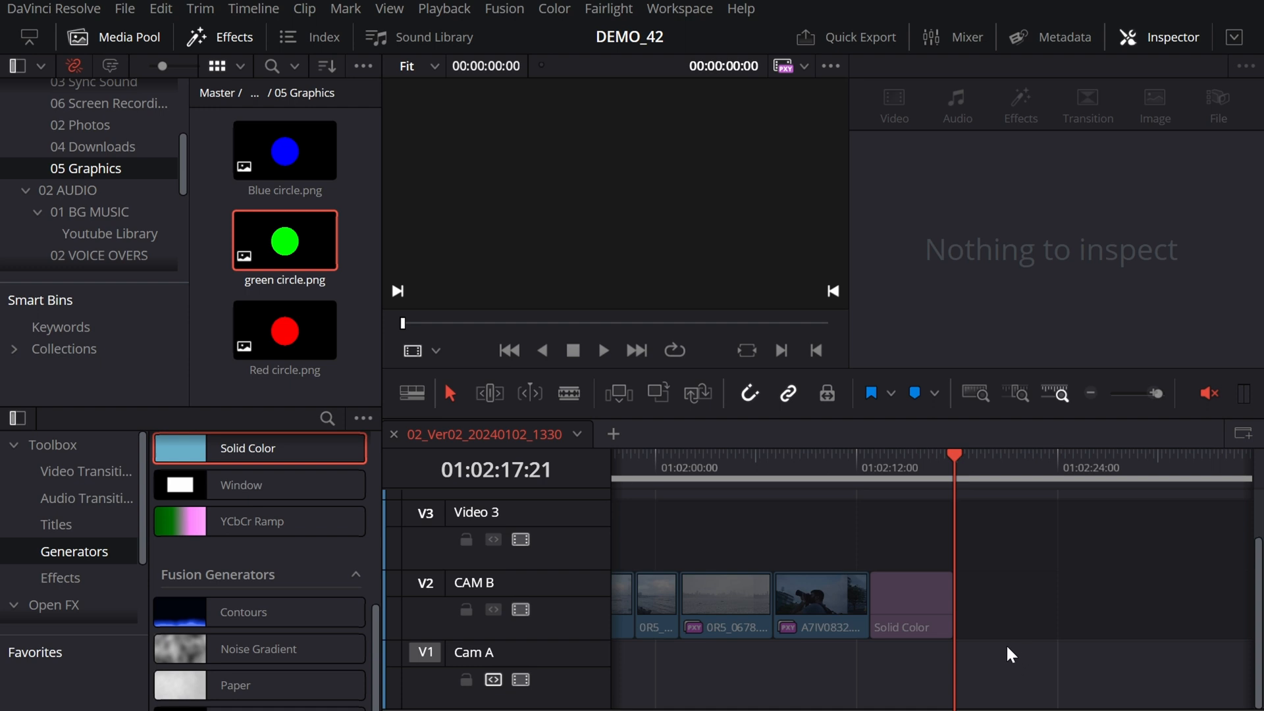
# Step: Enable Cam A as the destination track and overwrite Red circle.png onto it at 01:02:17:21
pyautogui.click(427, 652)
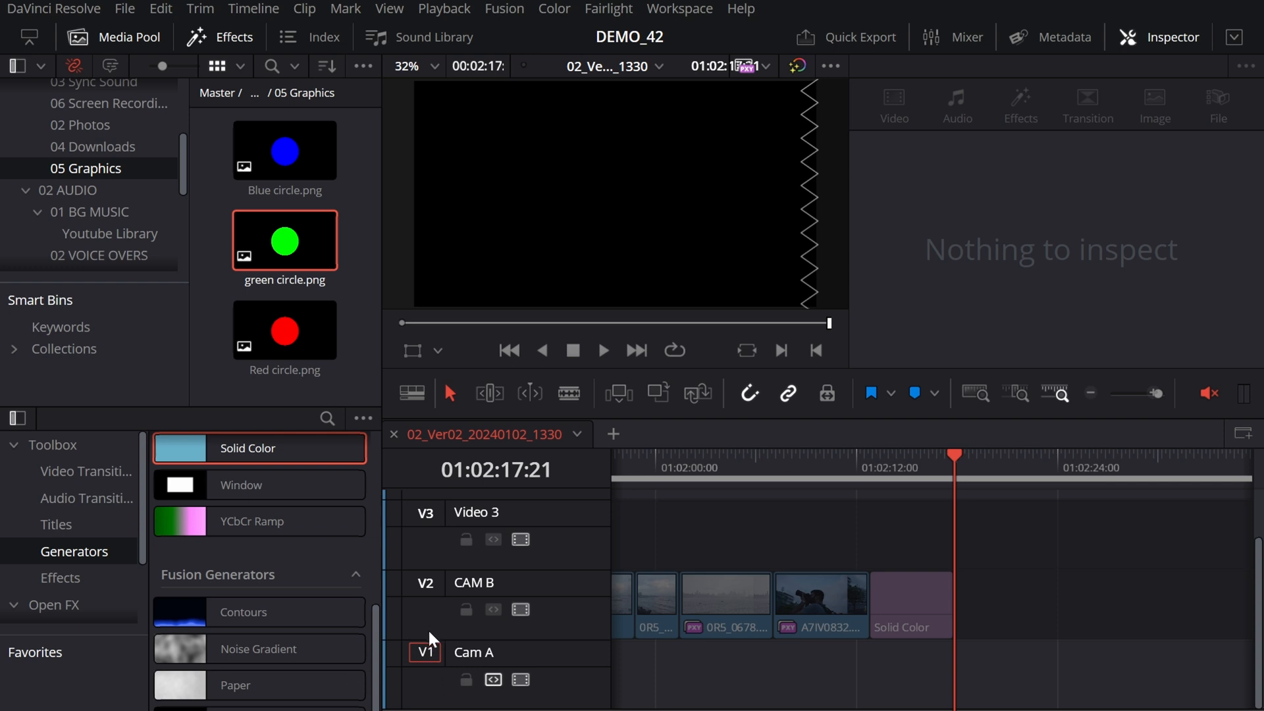
pyautogui.moveTo(306, 344); pyautogui.dragTo(996, 672)
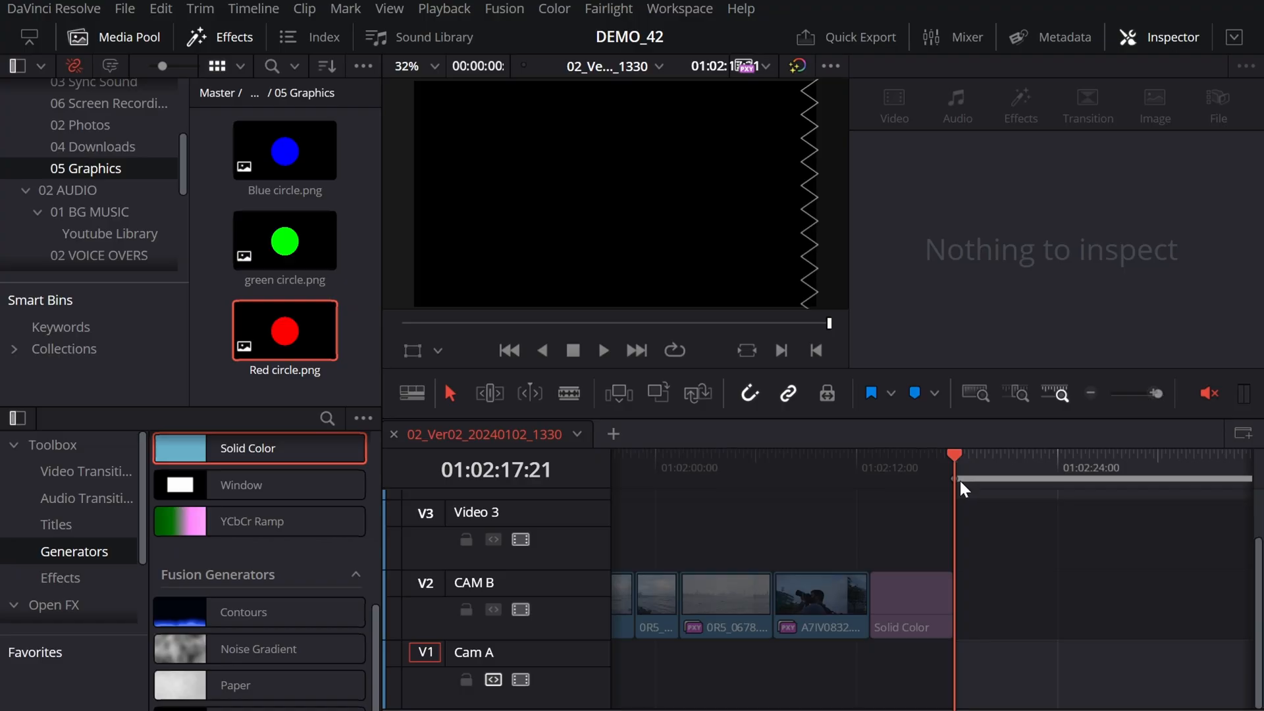
pyautogui.moveTo(961, 466); pyautogui.dragTo(1244, 502)
pyautogui.press('o')
pyautogui.moveTo(973, 485); pyautogui.dragTo(821, 469)
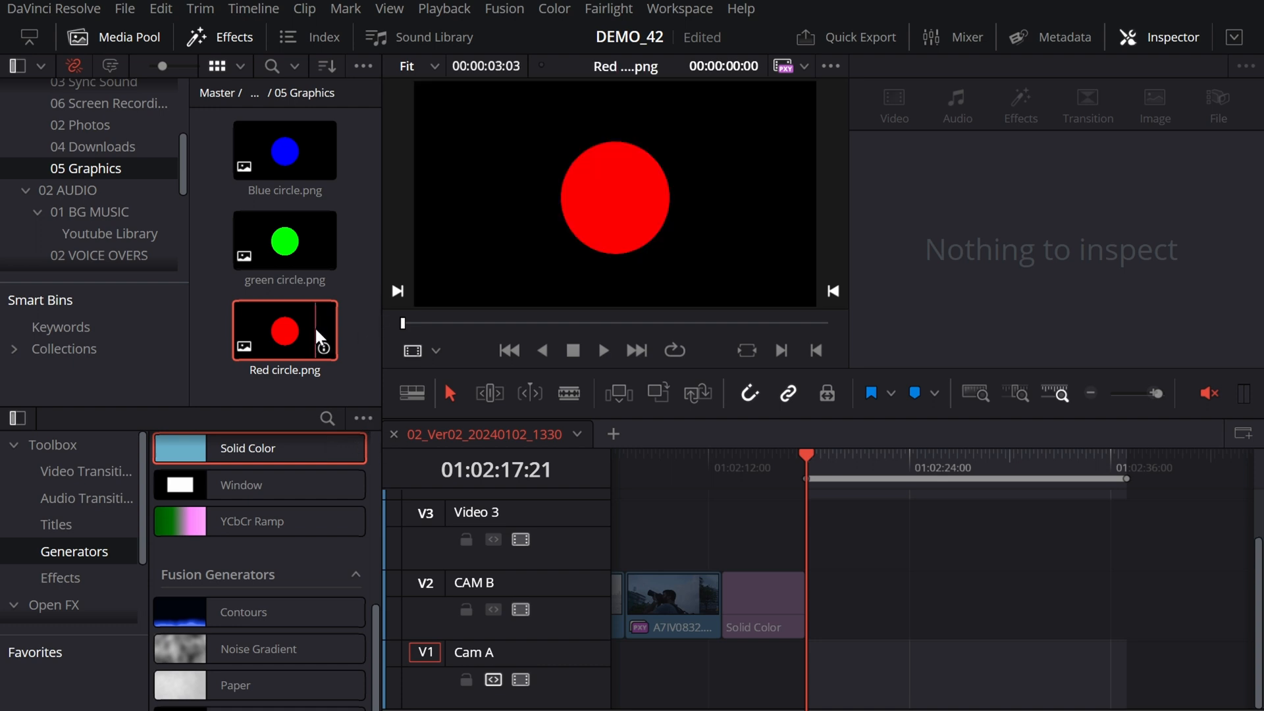
pyautogui.press('F10')
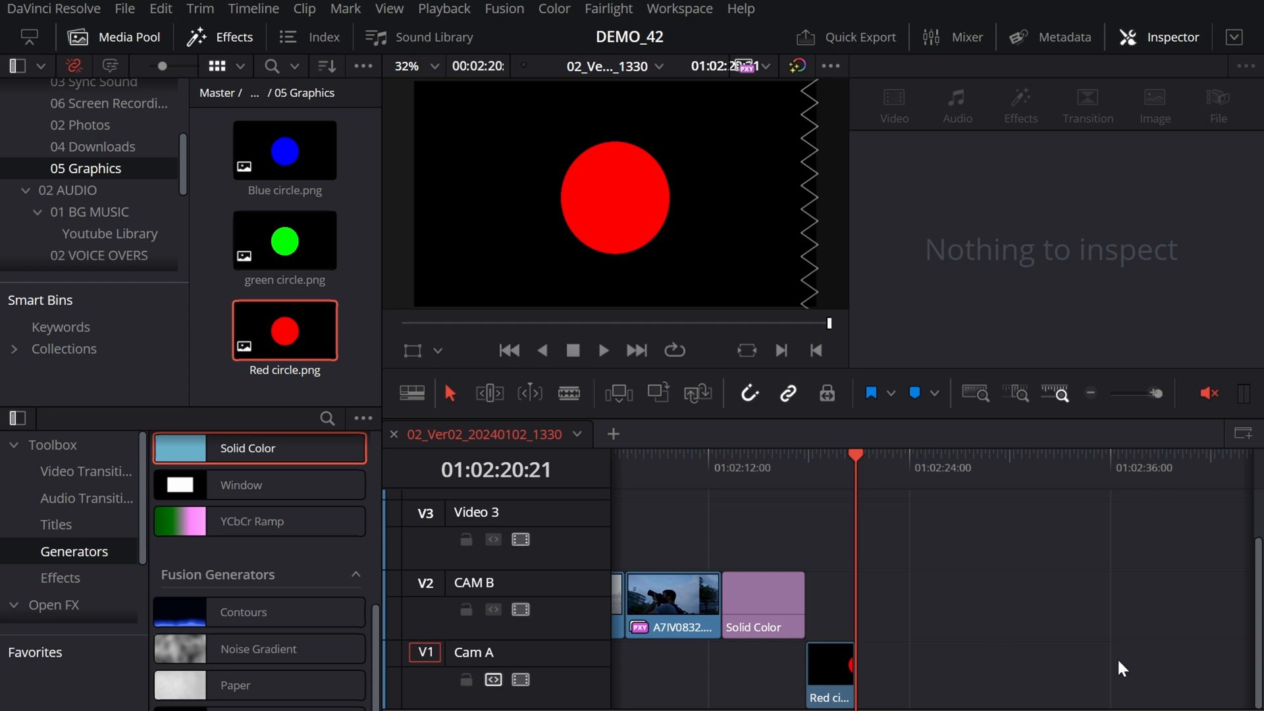
# Step: Make CAM B the destination track and overwrite green circle.png onto it at 01:02:20:21
pyautogui.press('Up')
pyautogui.click(290, 234)
pyautogui.click(848, 474)
pyautogui.press('i')
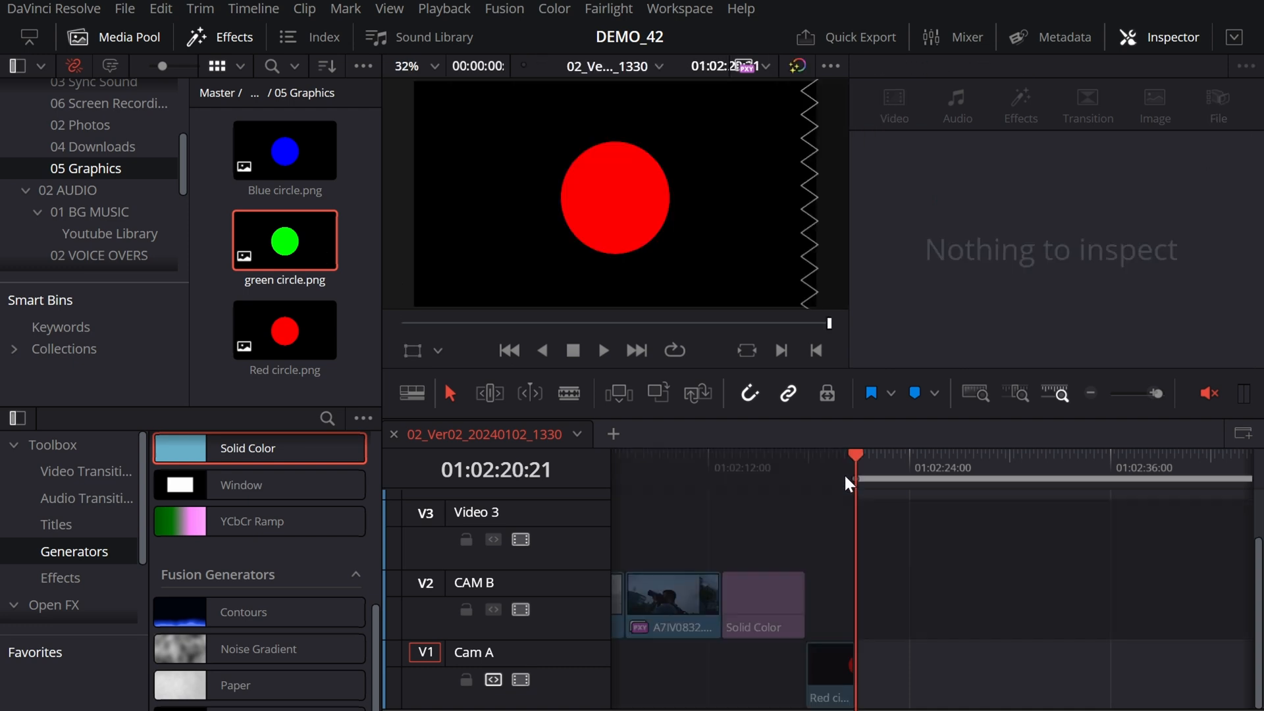
pyautogui.click(290, 239)
pyautogui.click(426, 581)
pyautogui.press('F10')
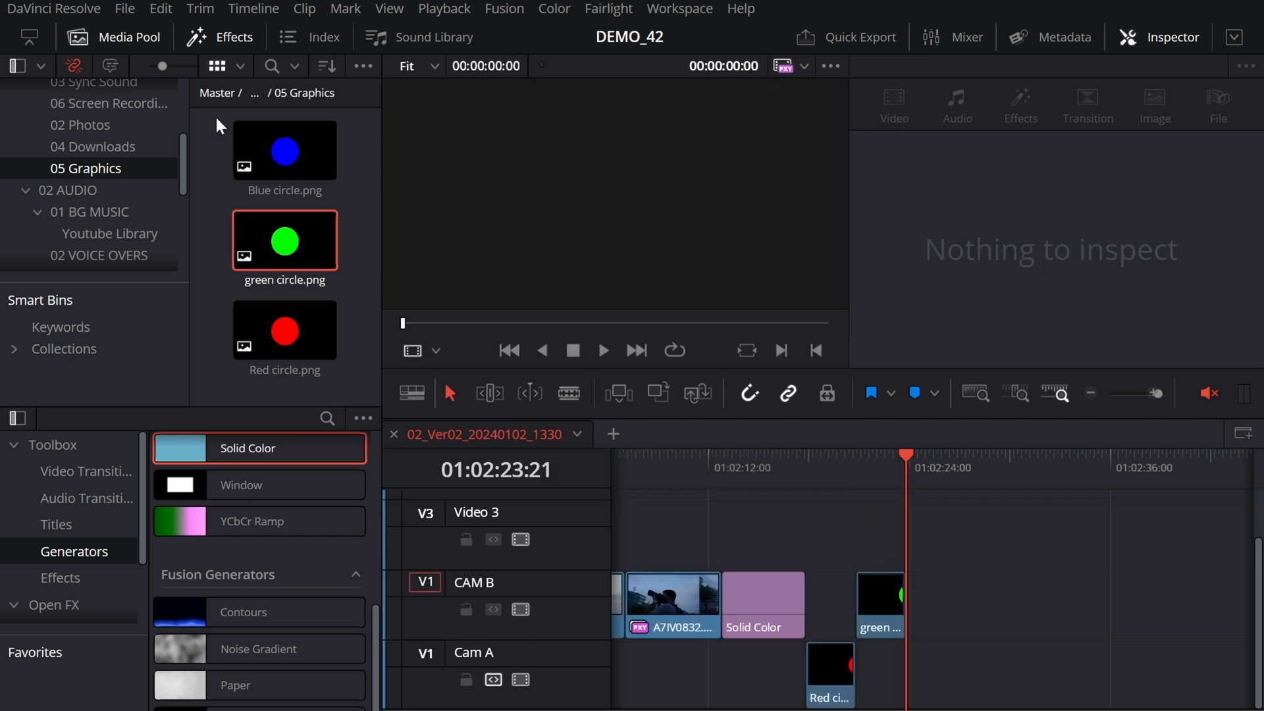
# Step: Make Video 3 the destination track and overwrite Blue circle.png onto it at 01:02:23:21
pyautogui.click(297, 146)
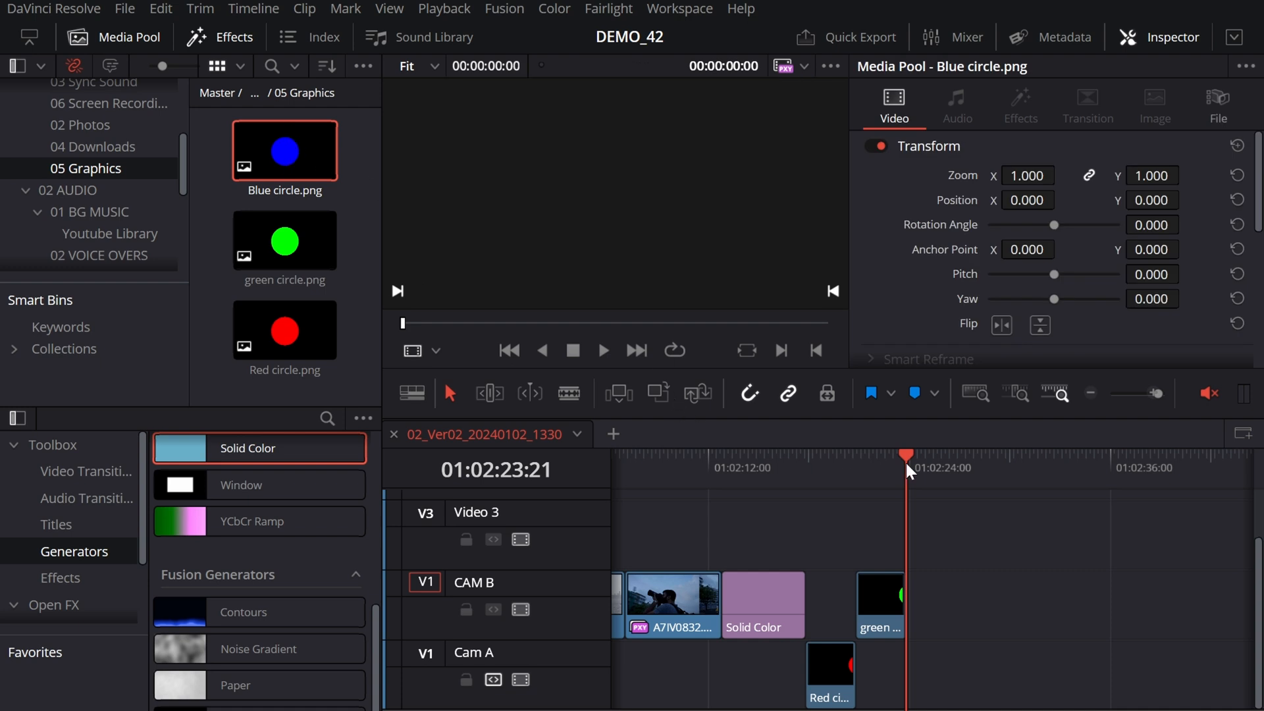
pyautogui.click(905, 464)
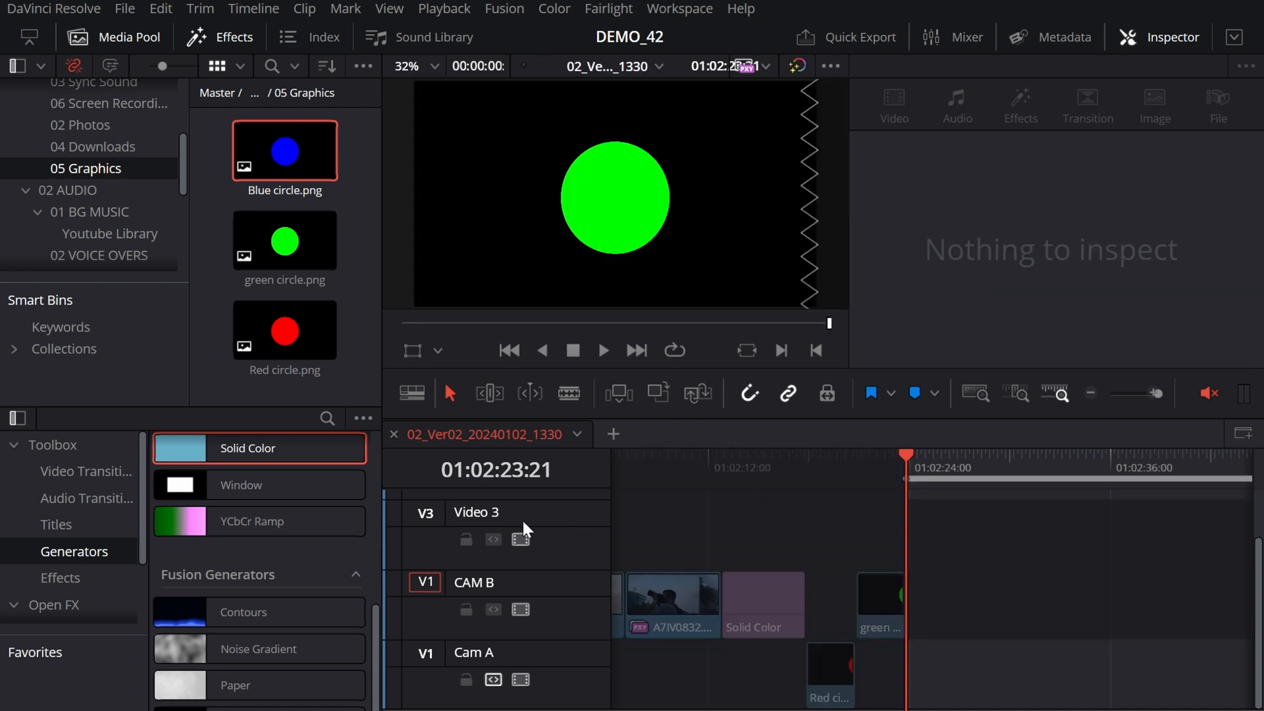
pyautogui.click(436, 512)
pyautogui.press('F10')
# Step: Move the green and blue circle clips earlier on their own tracks so they stack directly above the red circle clip
pyautogui.moveTo(1023, 541); pyautogui.dragTo(807, 706)
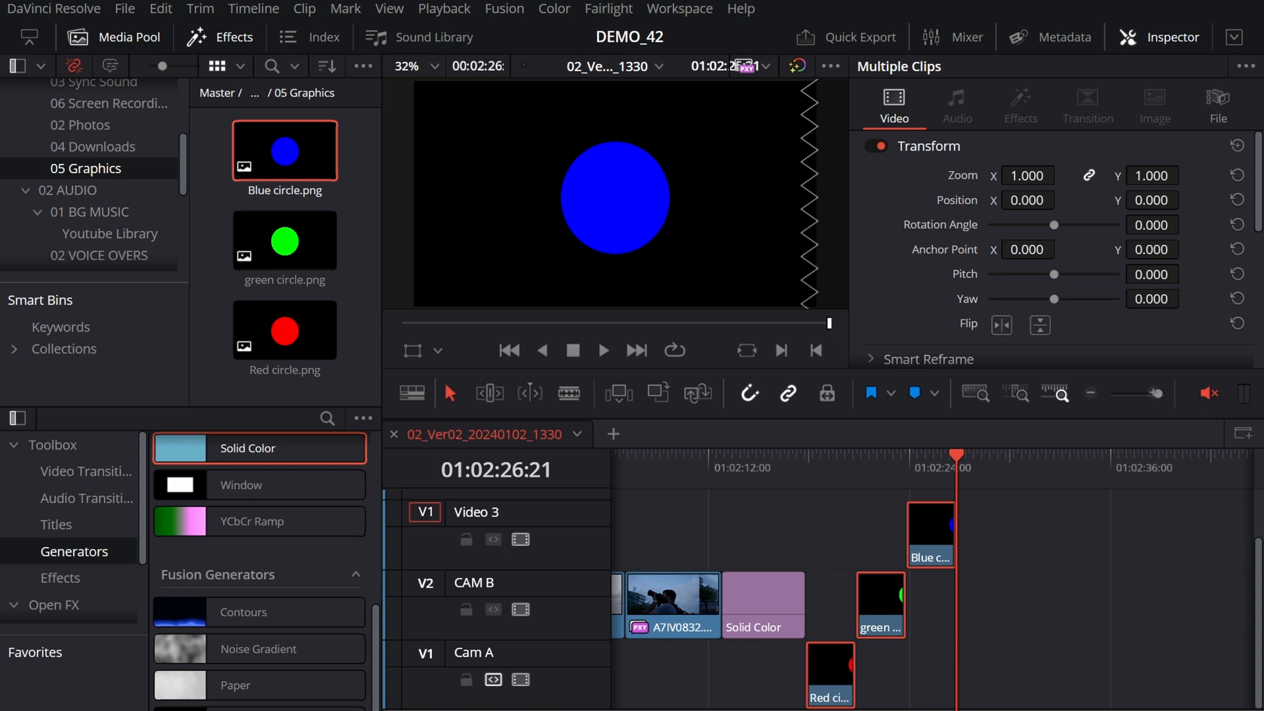
pyautogui.click(908, 615)
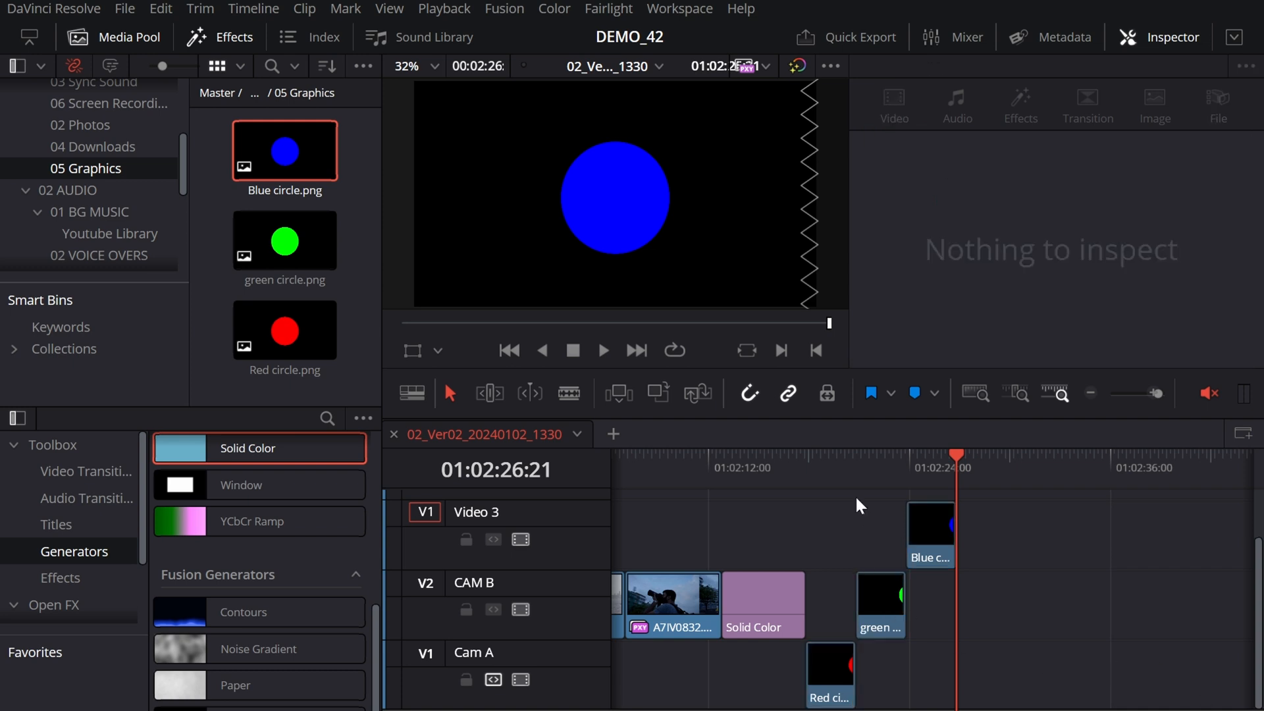
pyautogui.moveTo(887, 602); pyautogui.dragTo(836, 599)
pyautogui.moveTo(929, 542); pyautogui.dragTo(840, 534)
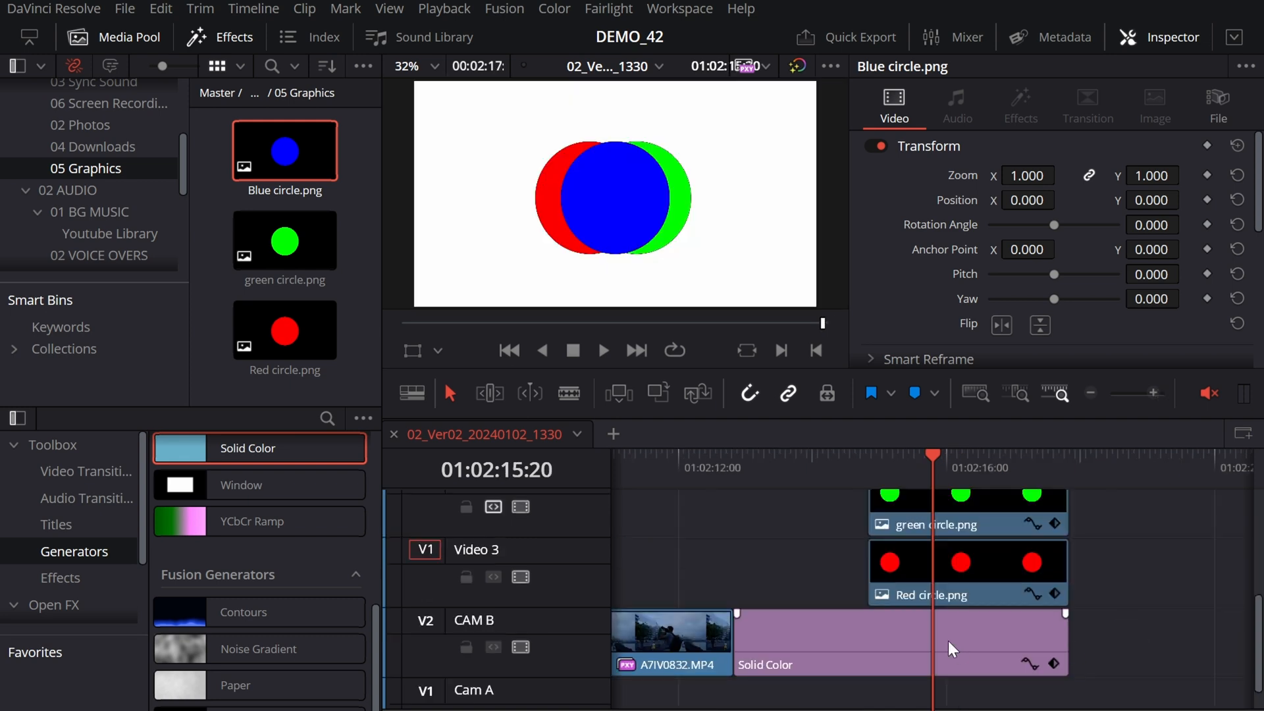
pyautogui.click(935, 645)
# Step: Position the green circle clip at X 14, Y 158, the red one at X -148, Y -111 and the blue one at X 166, Y -111
pyautogui.scroll(2, 955, 659)
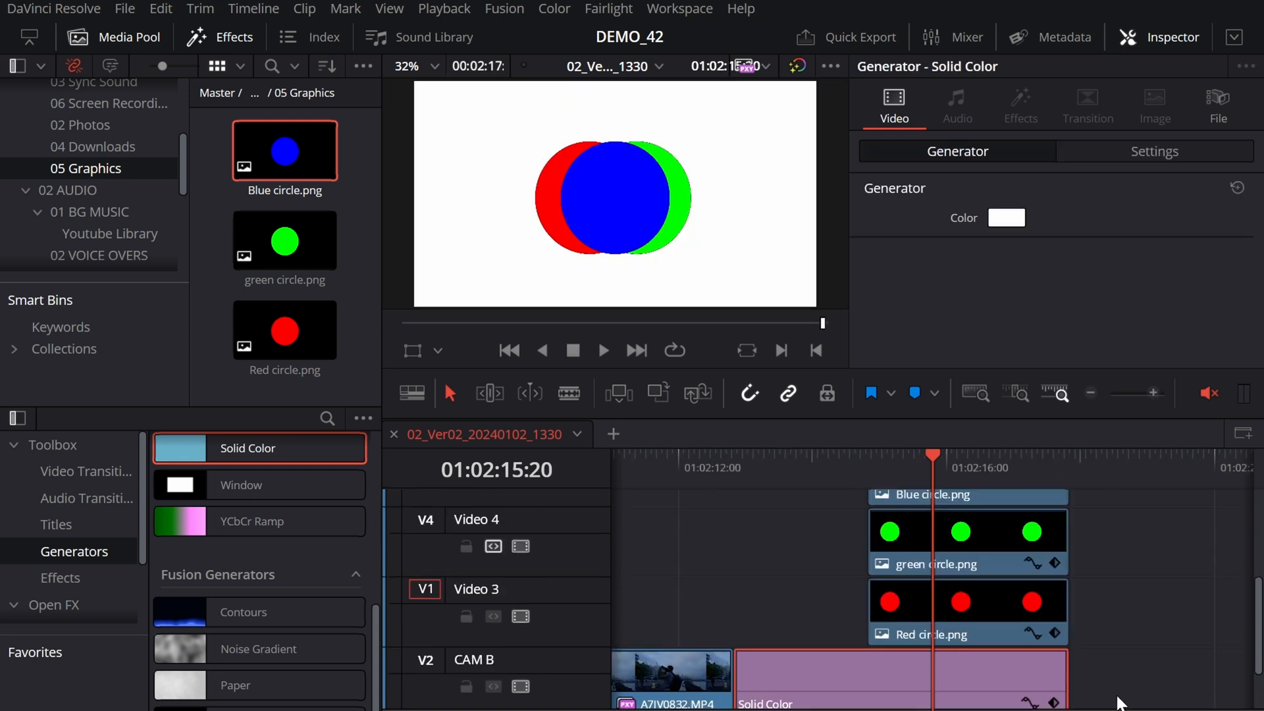
pyautogui.click(1025, 512)
pyautogui.click(1032, 596)
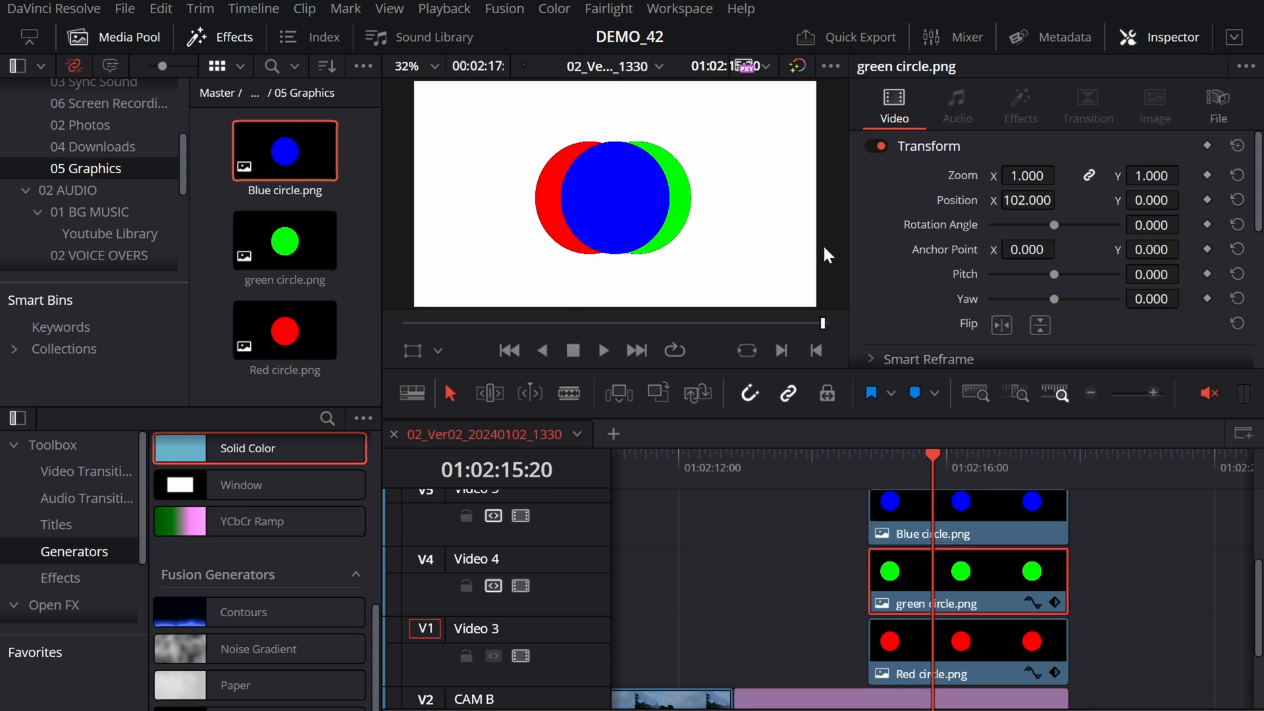
pyautogui.scroll(1, 968, 579)
pyautogui.click(994, 586)
pyautogui.moveTo(1151, 200); pyautogui.dragTo(1192, 197)
pyautogui.moveTo(1027, 200); pyautogui.dragTo(1069, 198)
pyautogui.click(1005, 673)
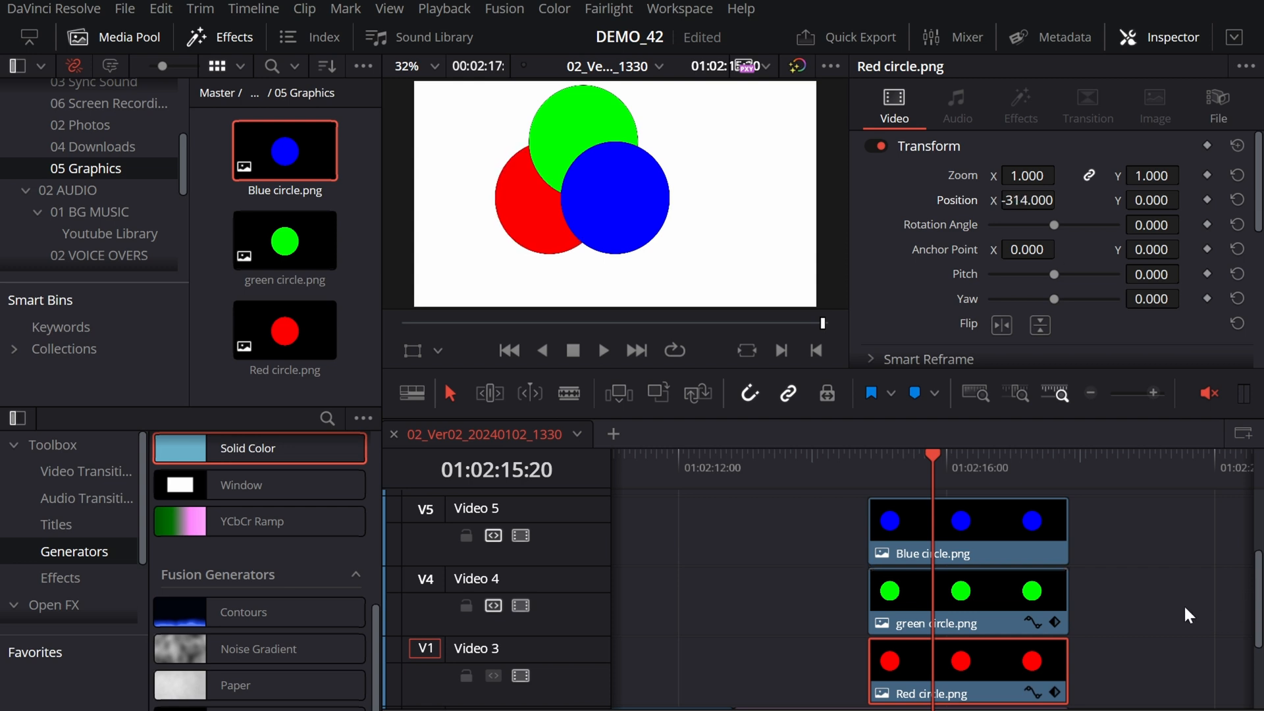
pyautogui.click(1183, 603)
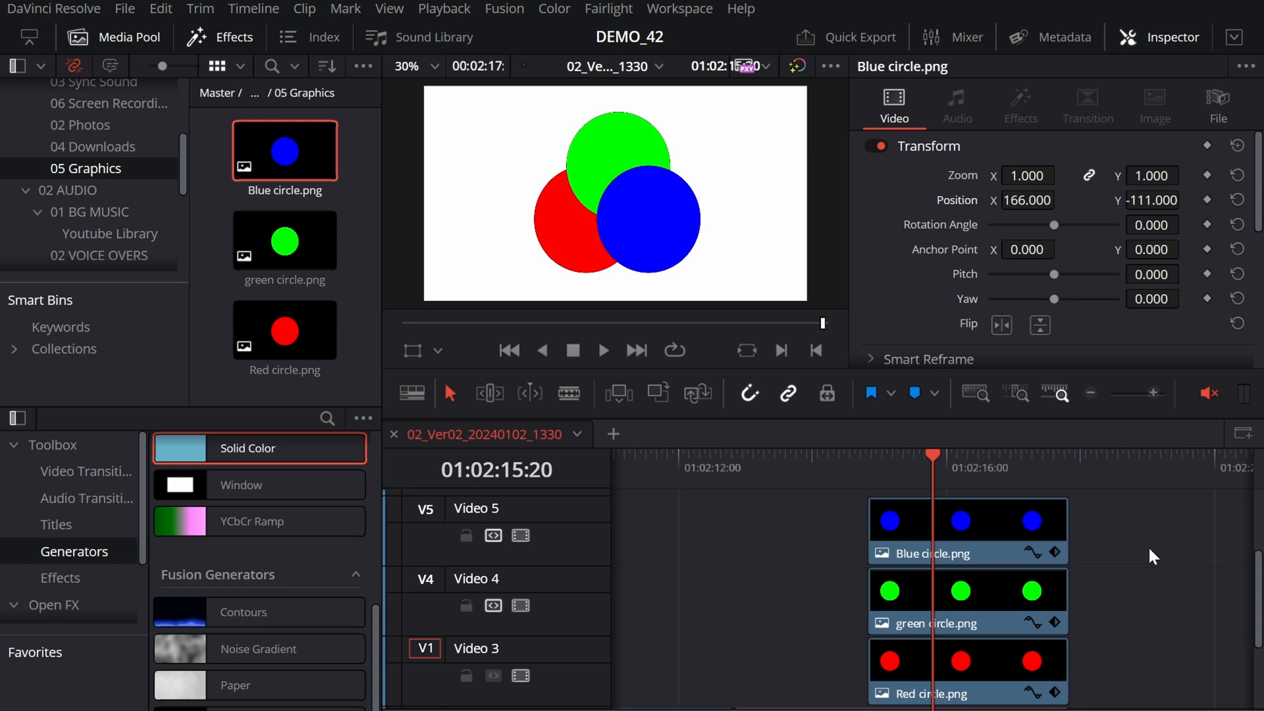
# Step: Select the blue, green and red circle clips in turn to compare their track order with the overlap in the viewer
pyautogui.click(1007, 516)
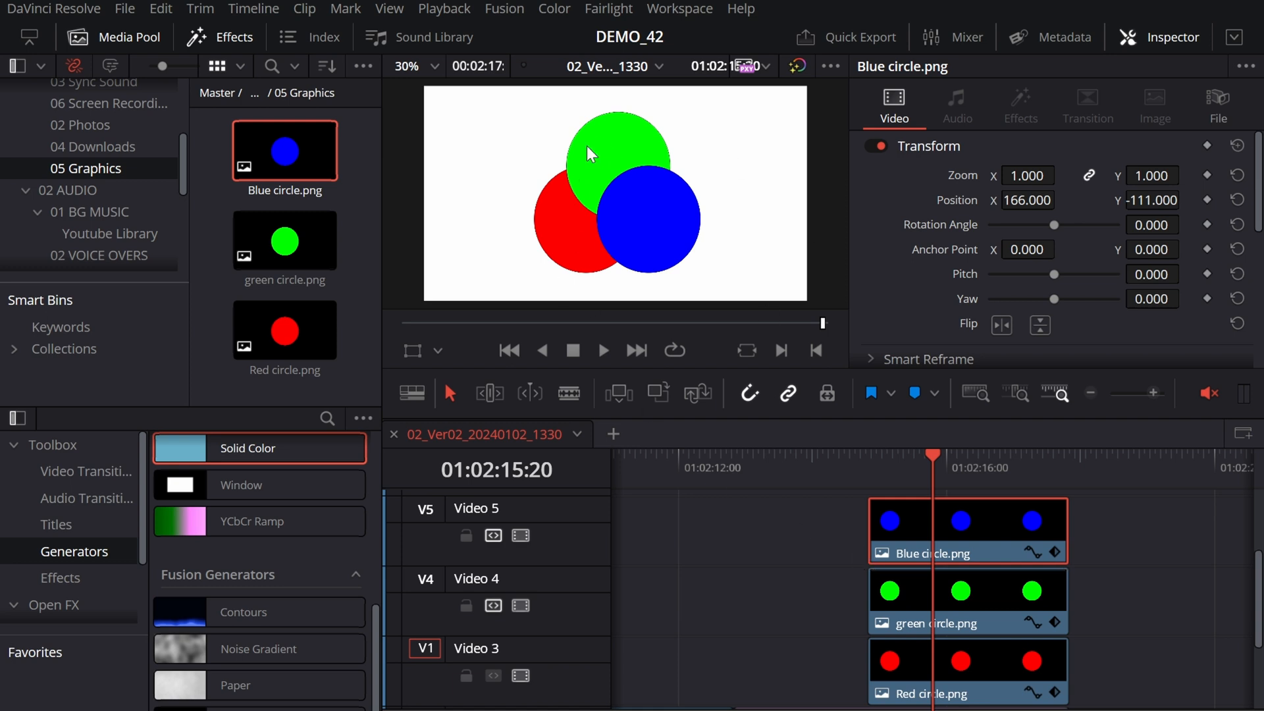
pyautogui.click(949, 605)
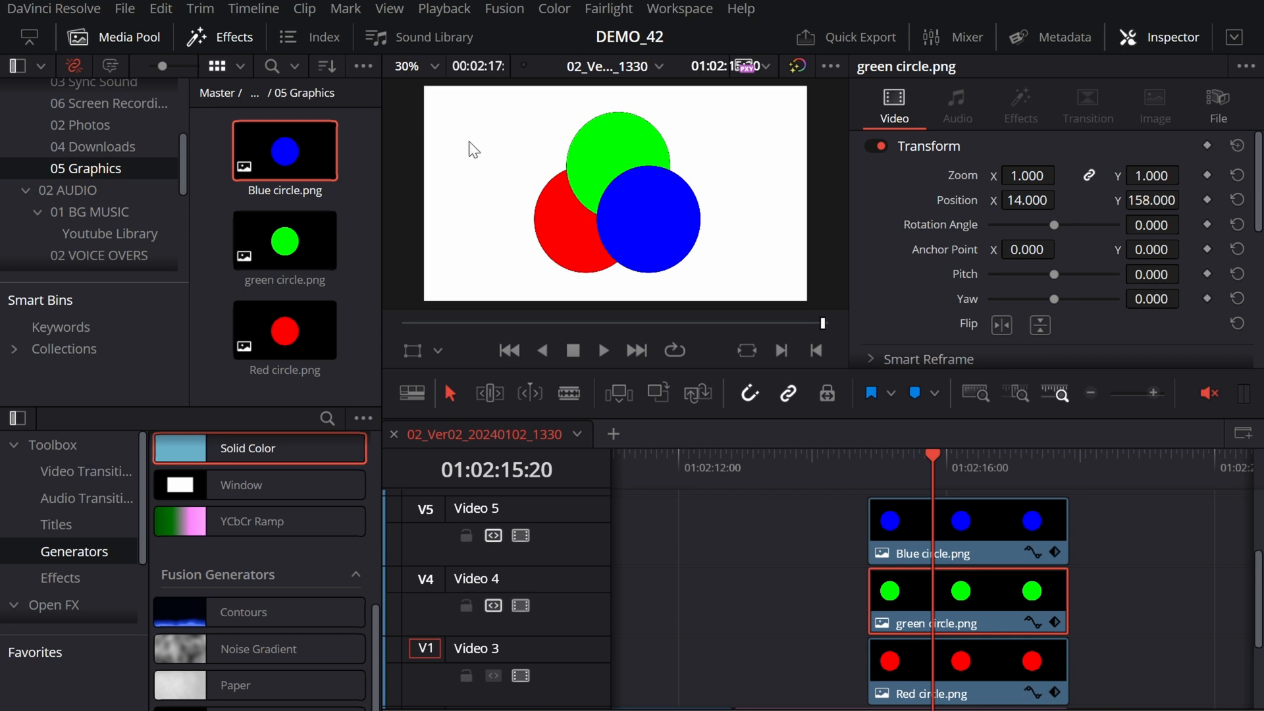
pyautogui.click(970, 691)
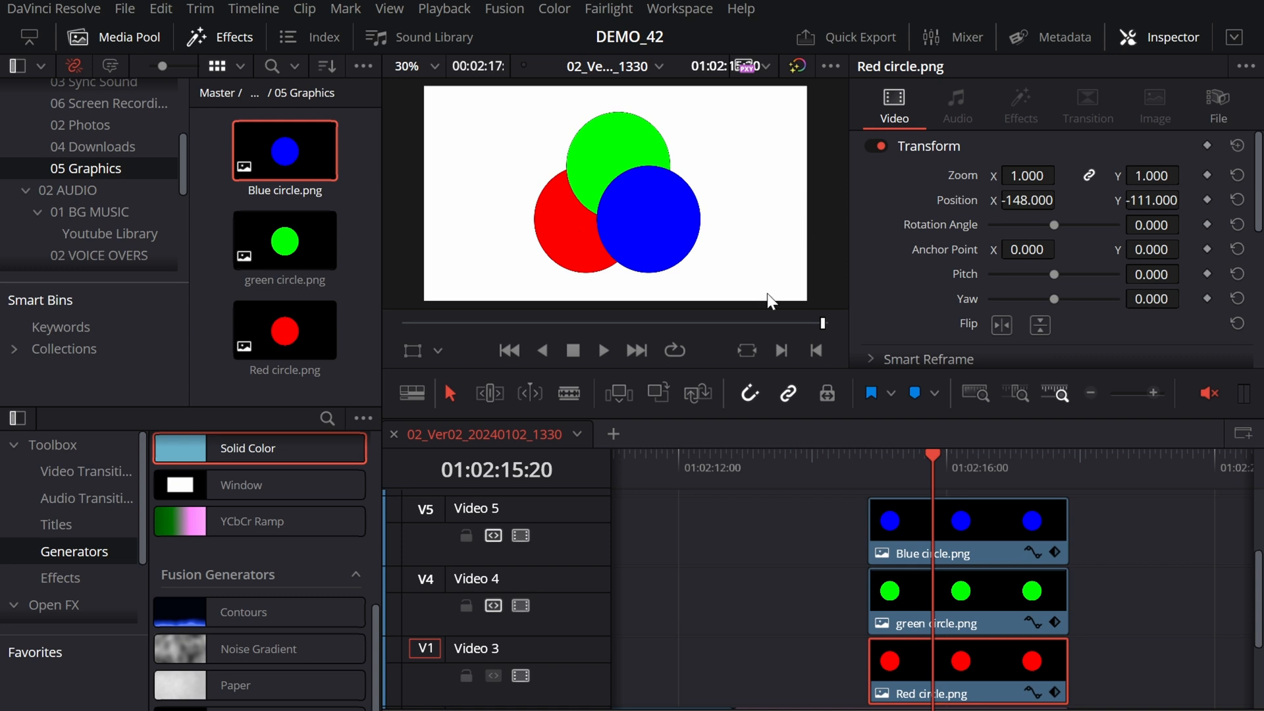
pyautogui.click(1190, 663)
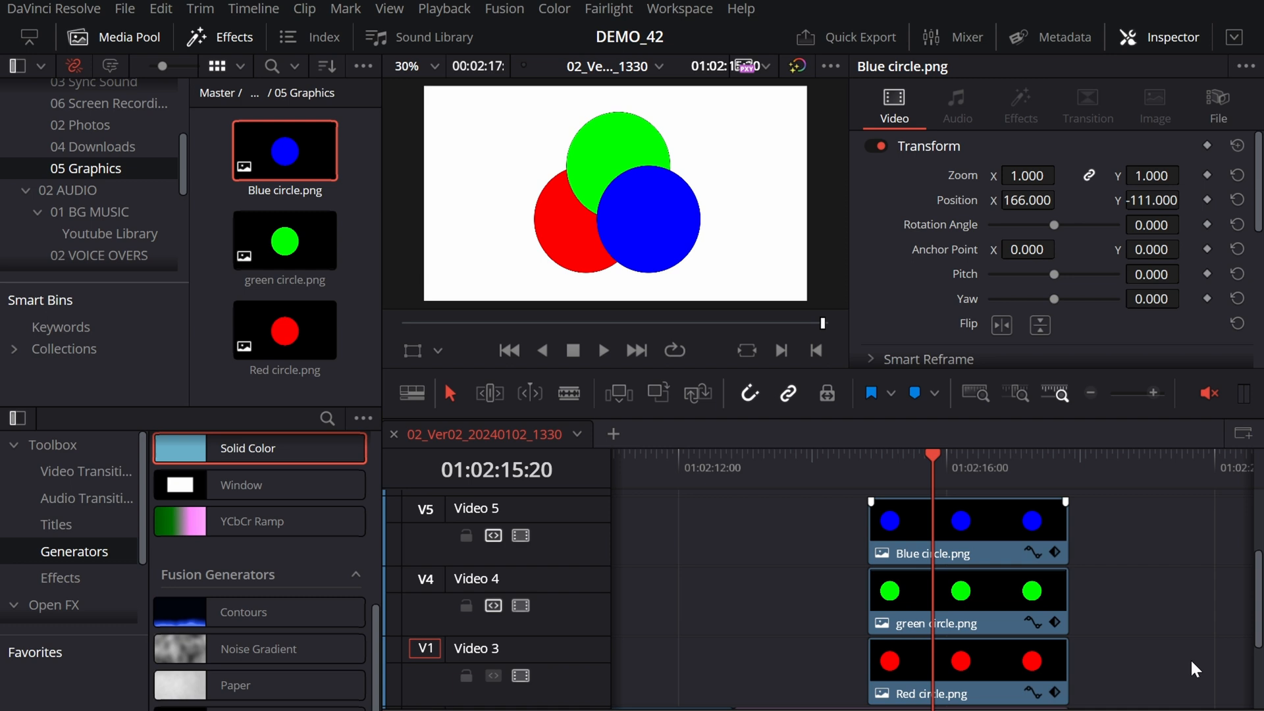
# Step: Try the Add composite mode on the Blue circle.png clip and return it to Normal
pyautogui.click(997, 524)
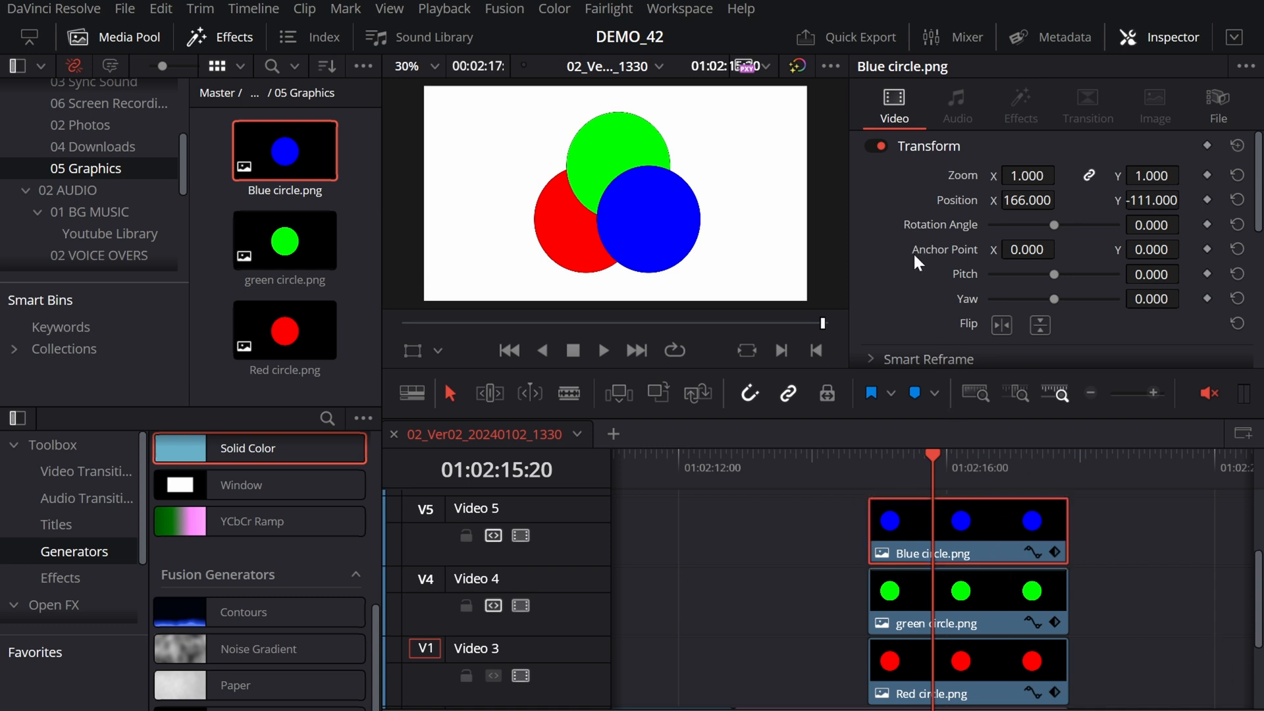
pyautogui.scroll(-5, 914, 253)
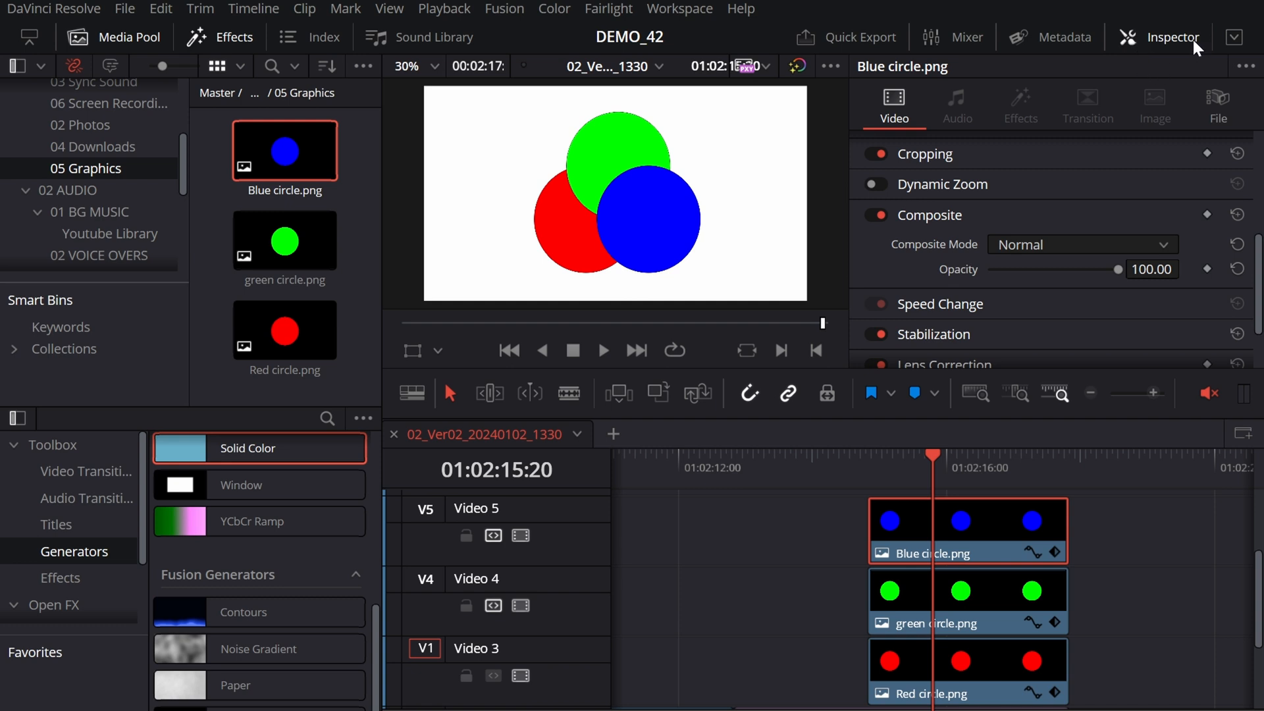
pyautogui.click(1151, 37)
pyautogui.click(1151, 34)
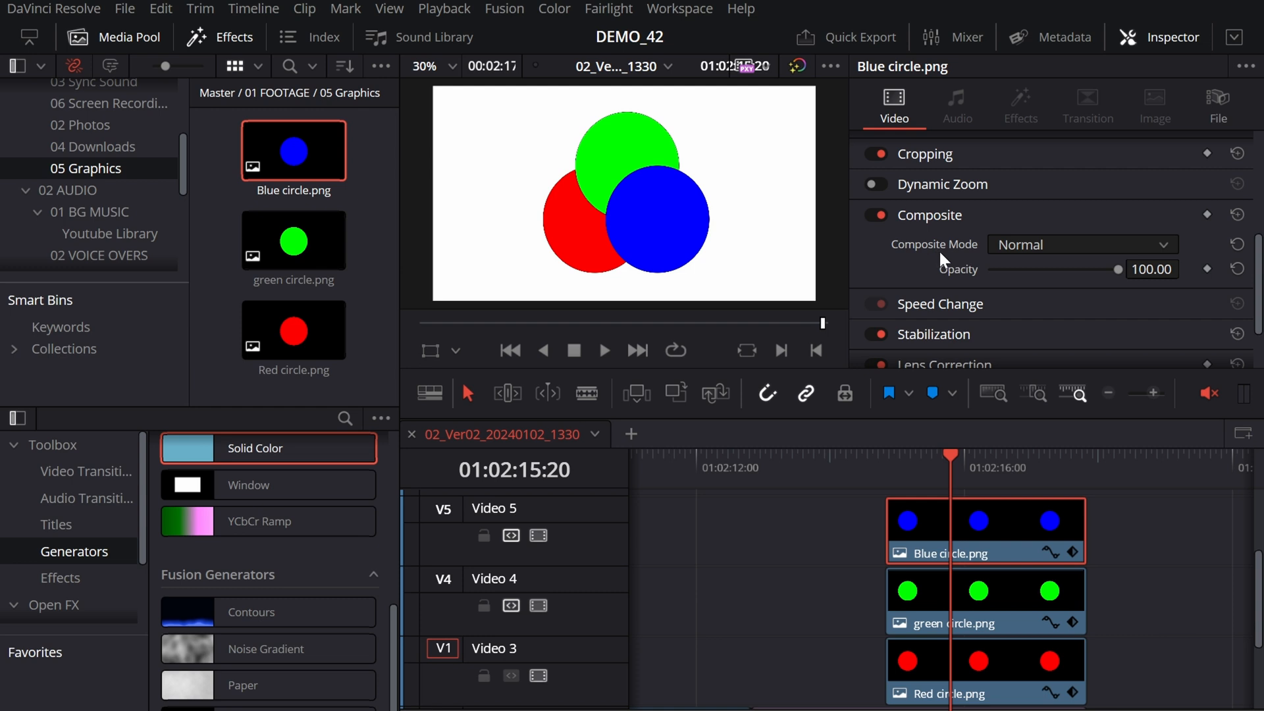
pyautogui.click(1053, 245)
pyautogui.click(1061, 269)
pyautogui.click(1061, 240)
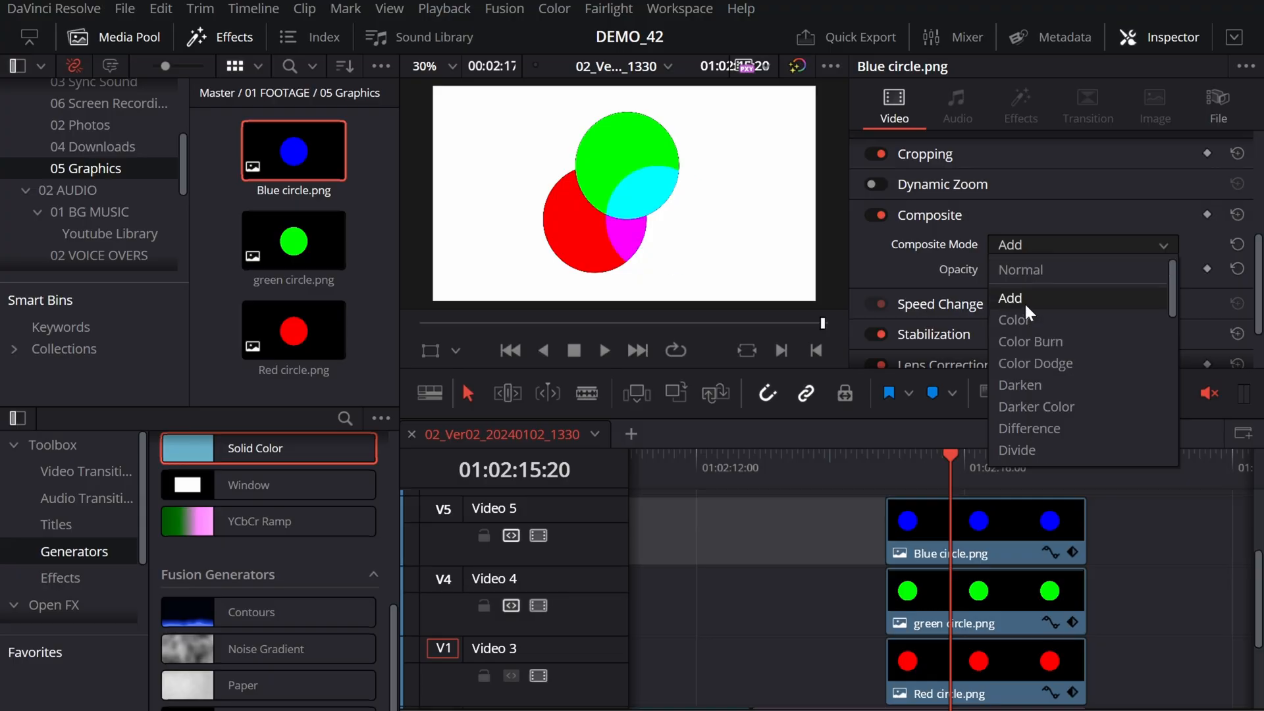
pyautogui.click(1024, 298)
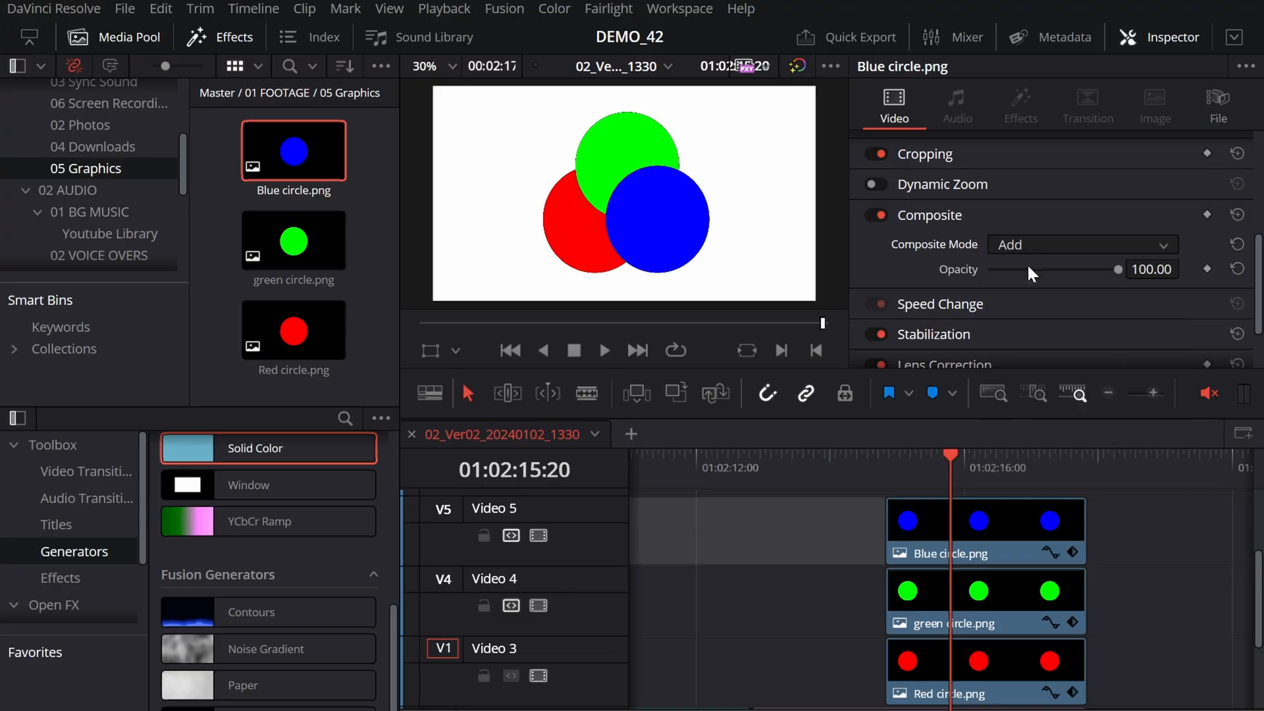
pyautogui.click(1156, 674)
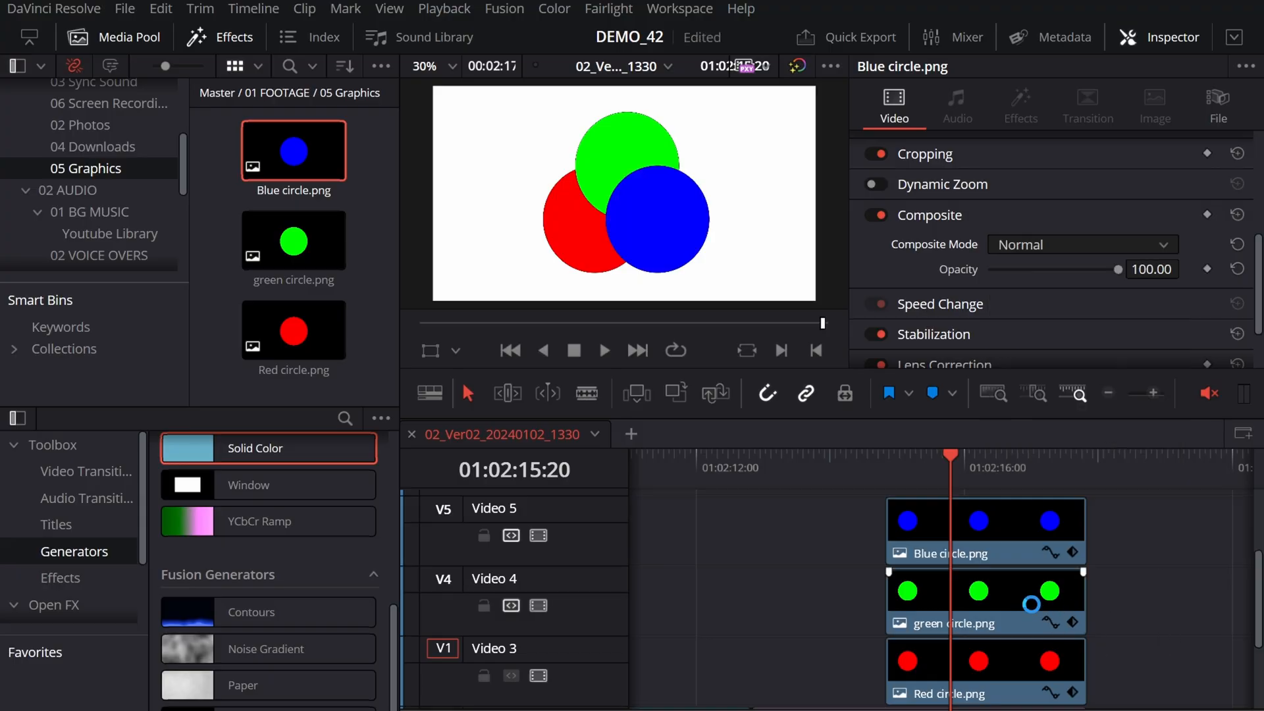
# Step: Move the Video 4 track holding the green circle clip up above the blue circle's track
pyautogui.rightClick(582, 582)
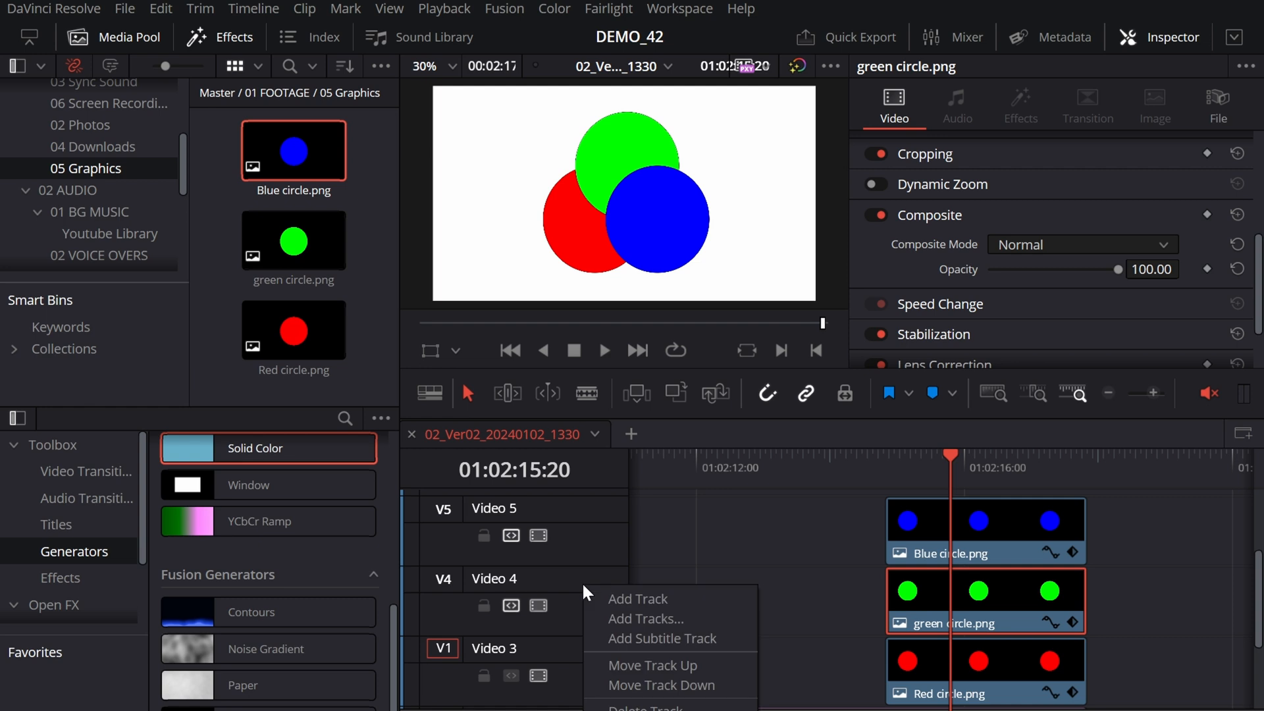
pyautogui.click(666, 666)
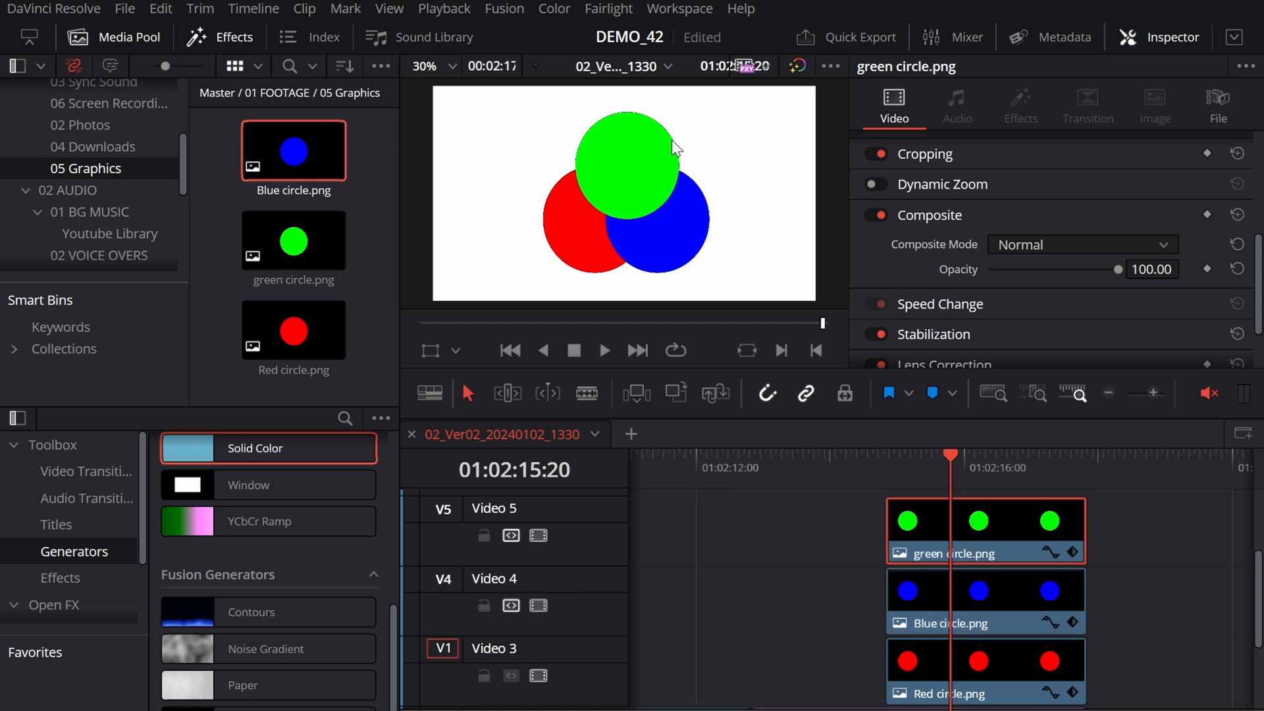